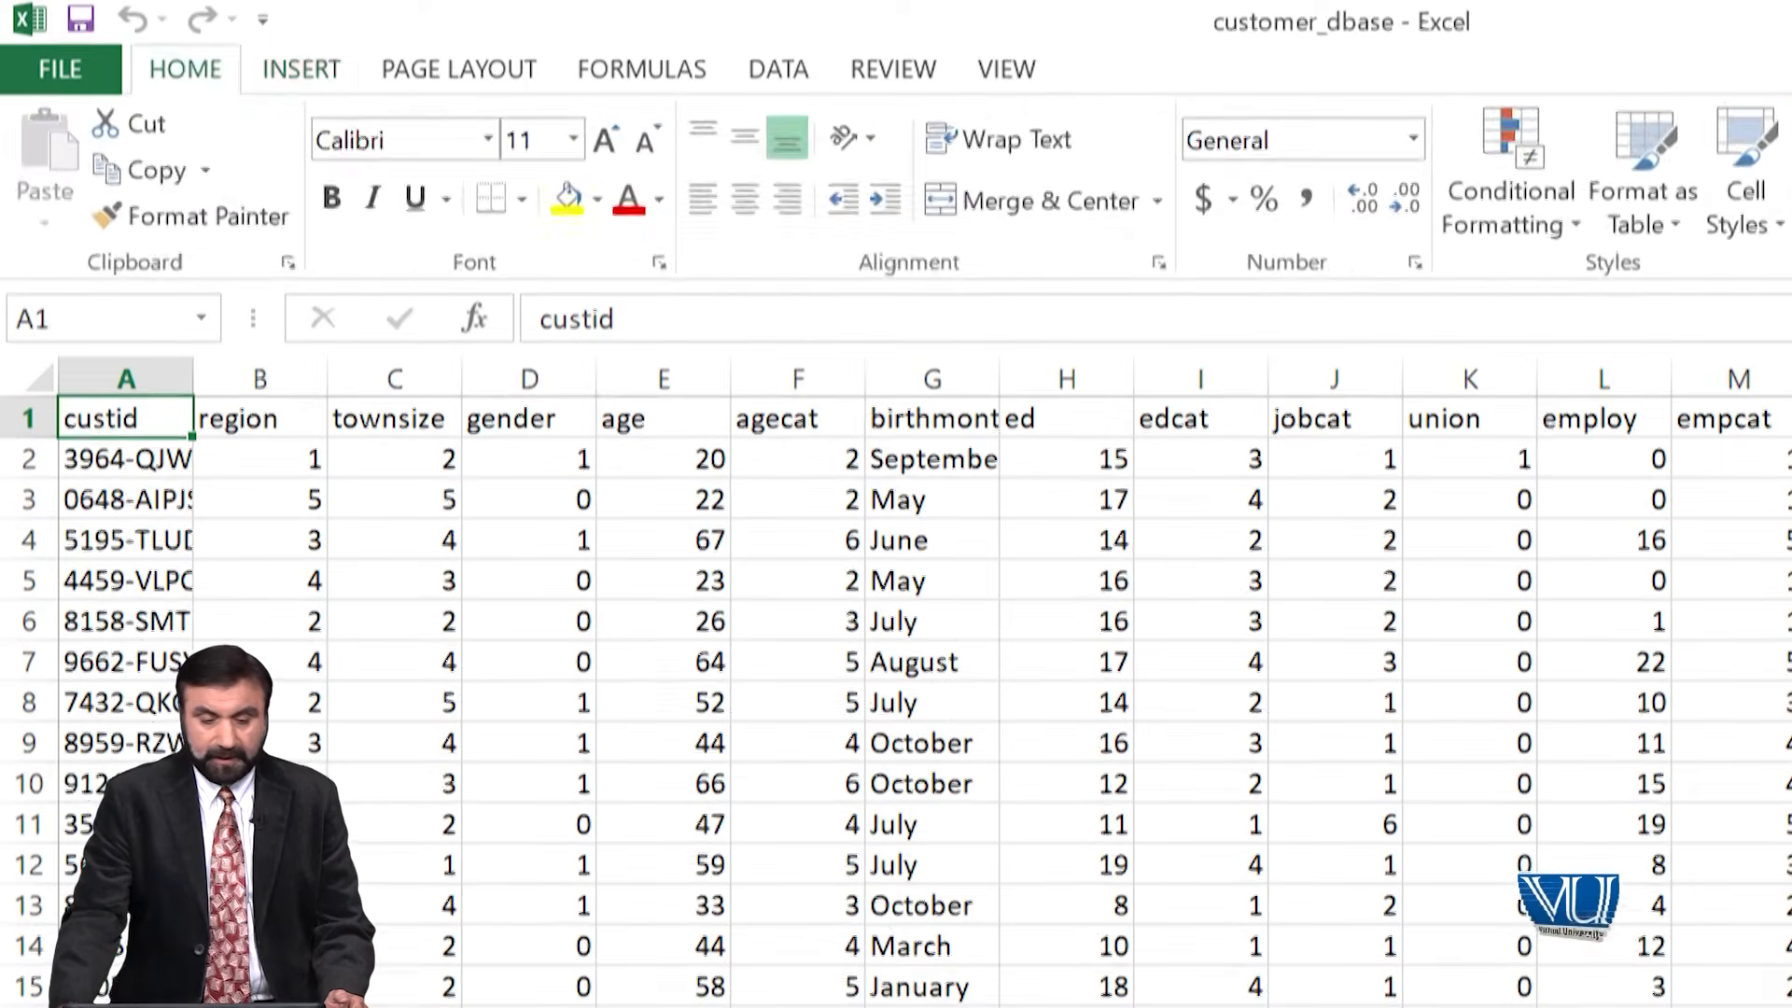
Step: Create a PivotTable on a new worksheet from the range customer_dbase!$A$1:$EC$5001
click(202, 48)
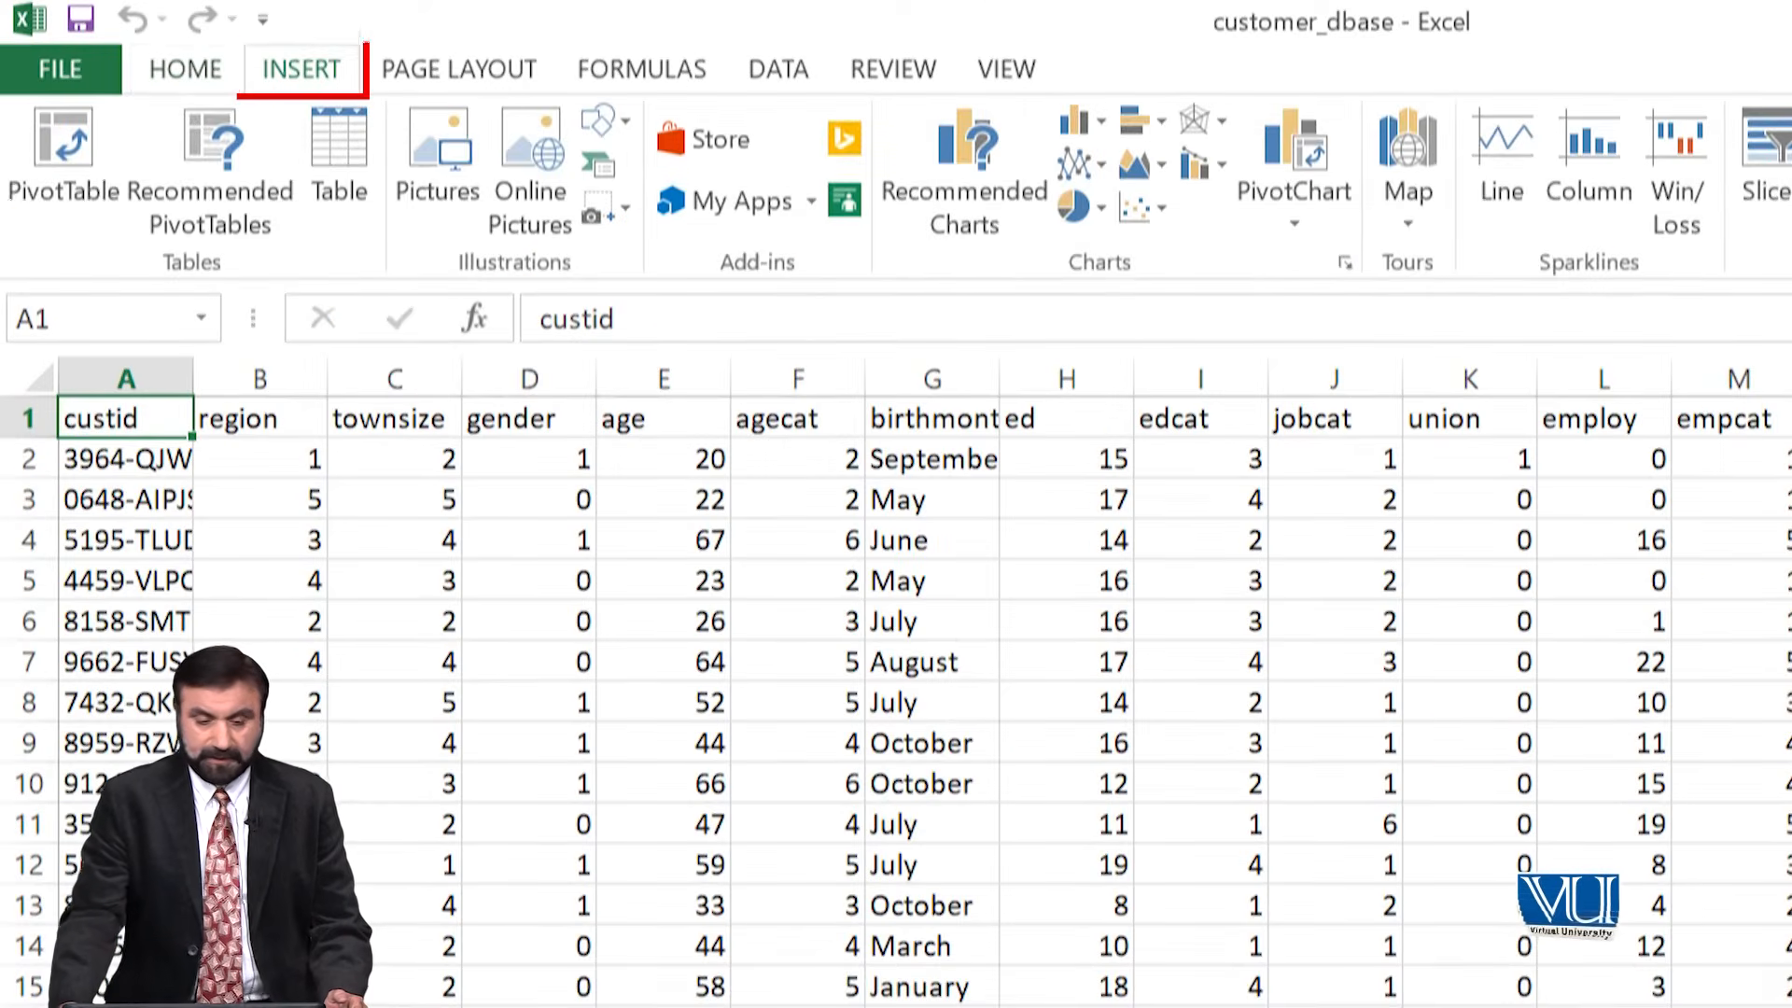
click(63, 154)
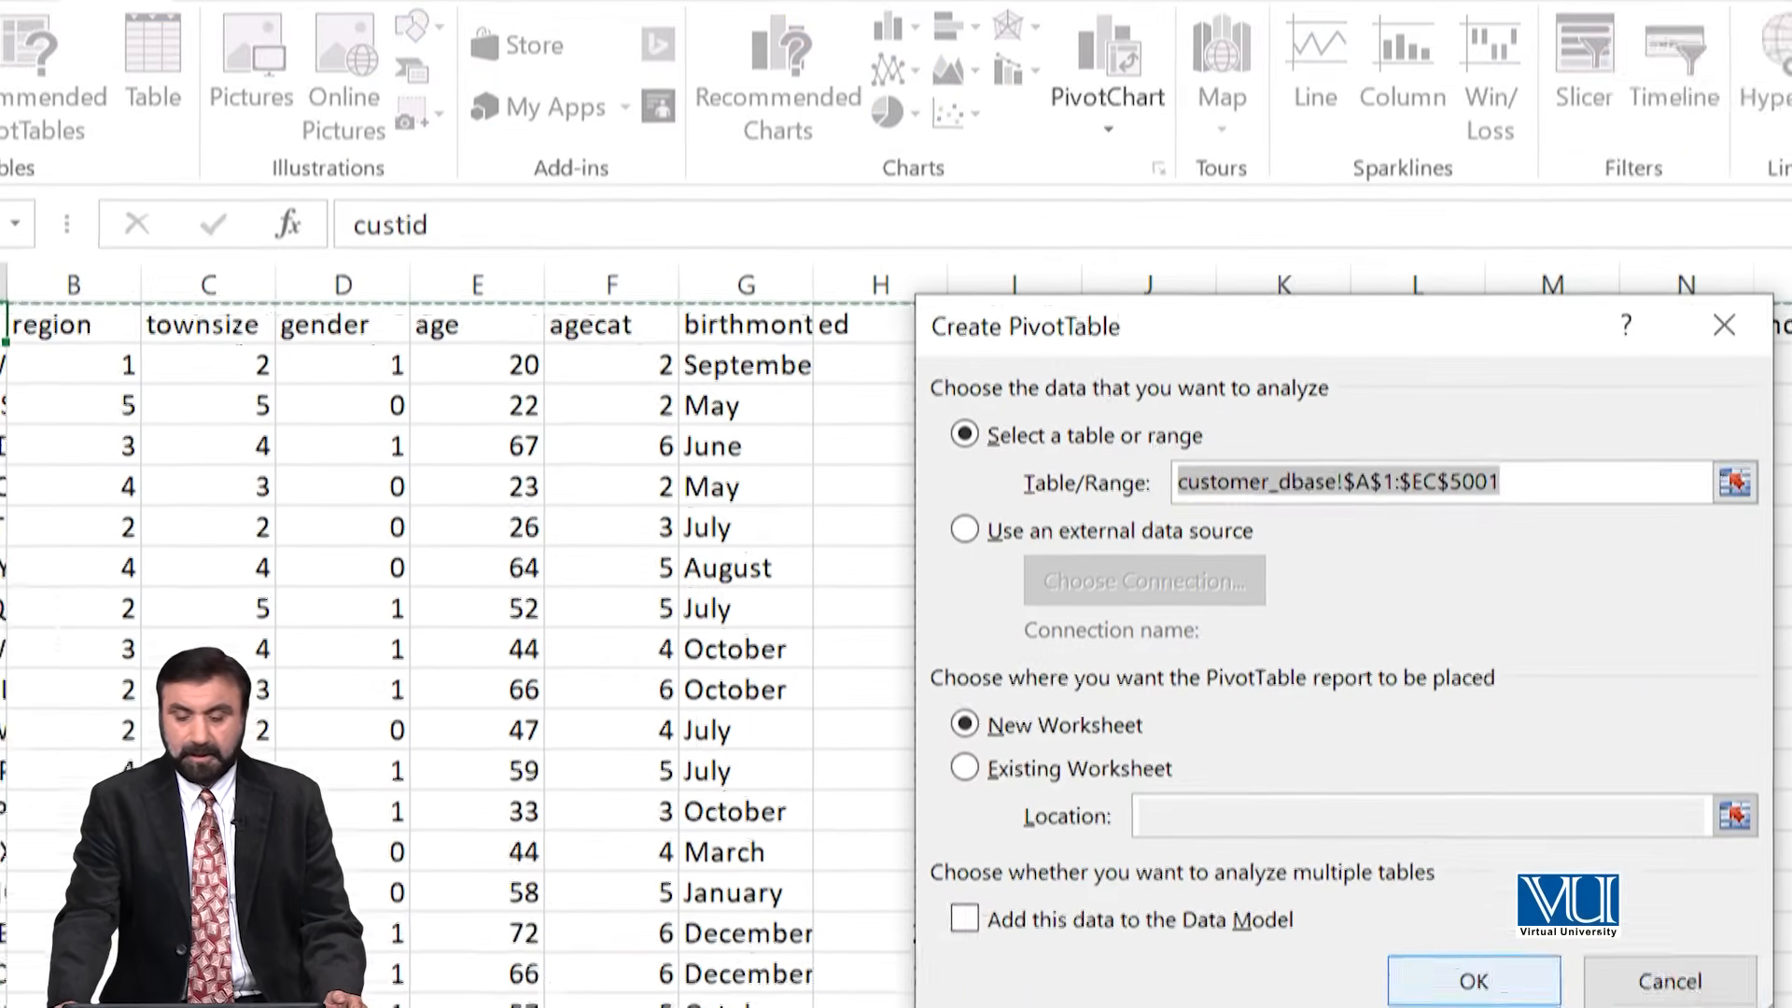
click(1195, 839)
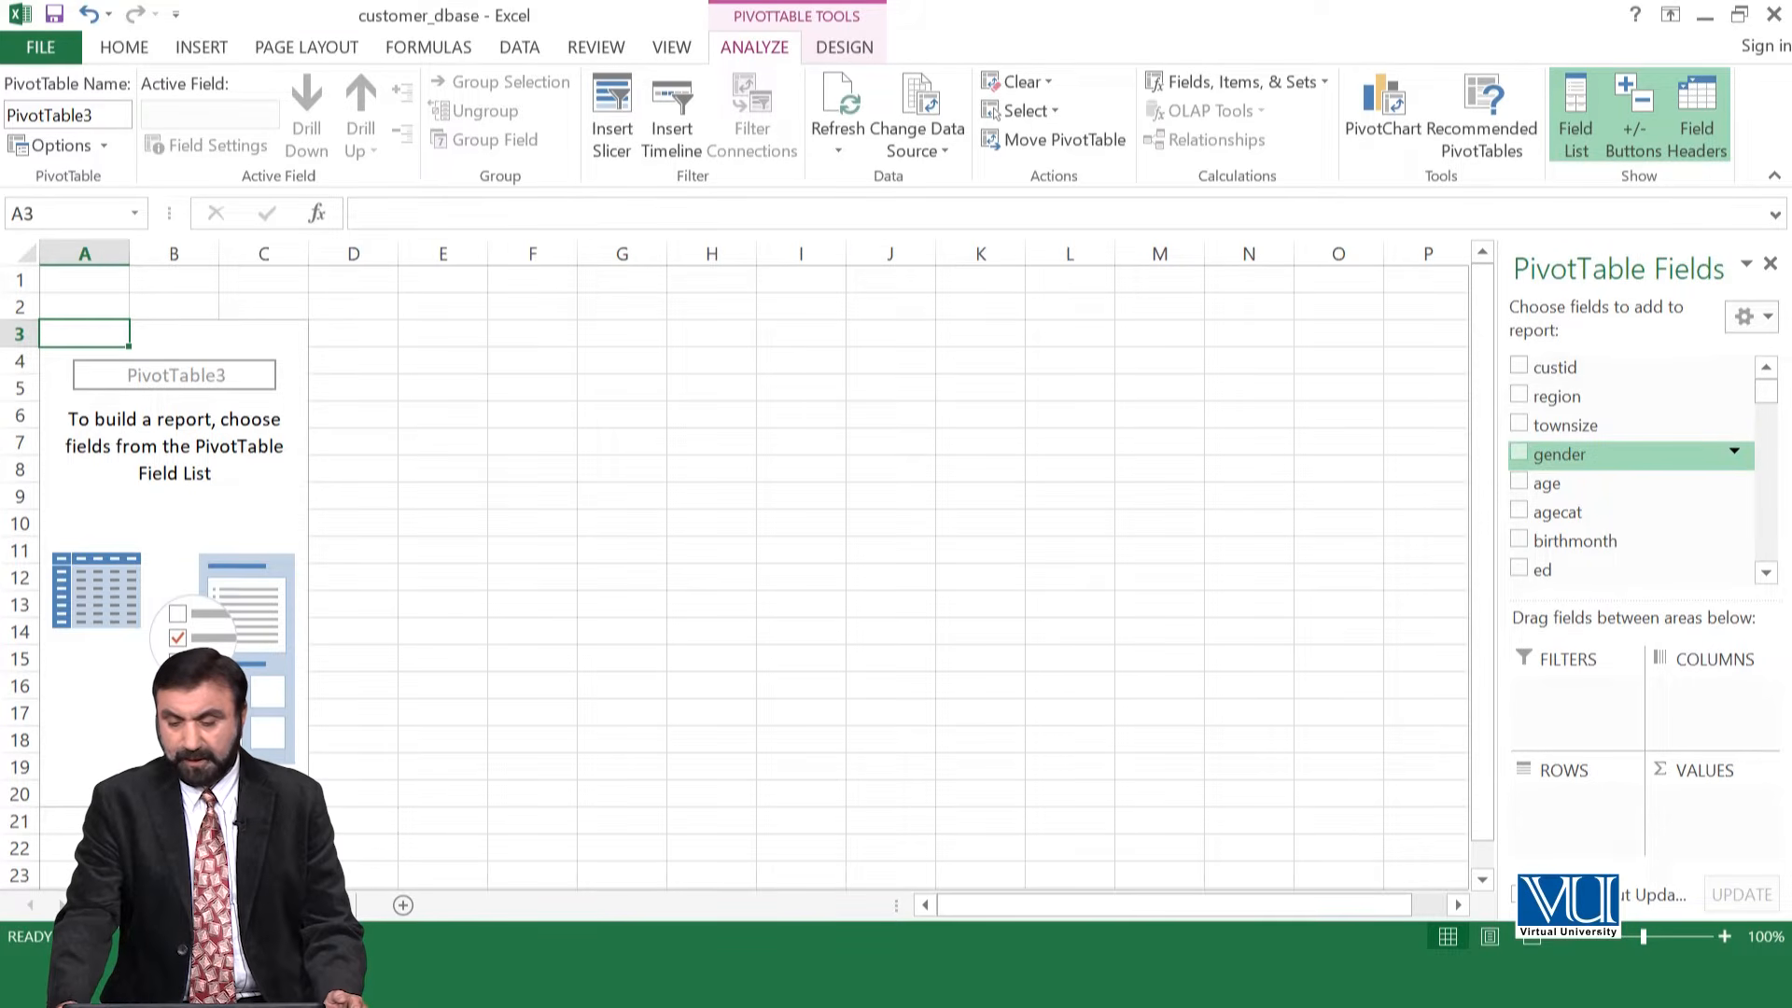
Step: Add gender as the row field and income as the value field of the PivotTable
drag(1559, 455, 1575, 693)
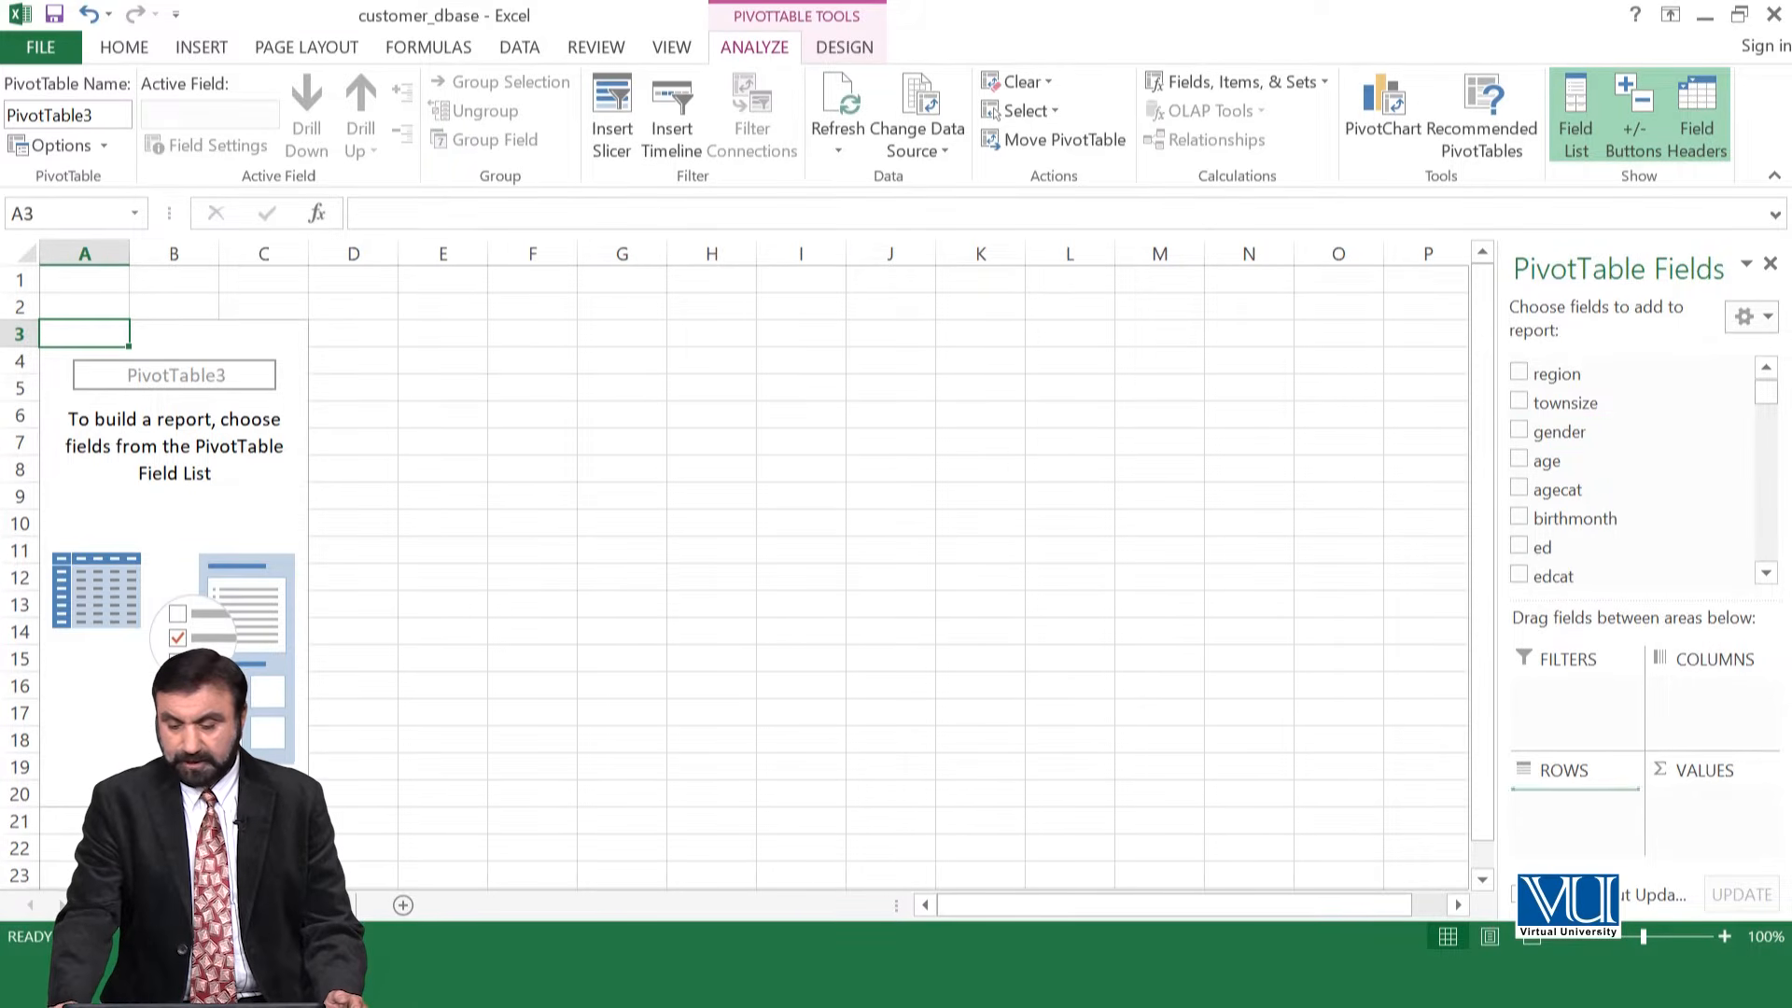
drag(1575, 784, 1575, 805)
scroll(1629, 509, down, 4)
scroll(1628, 534, down, 5)
scroll(1628, 542, down, 5)
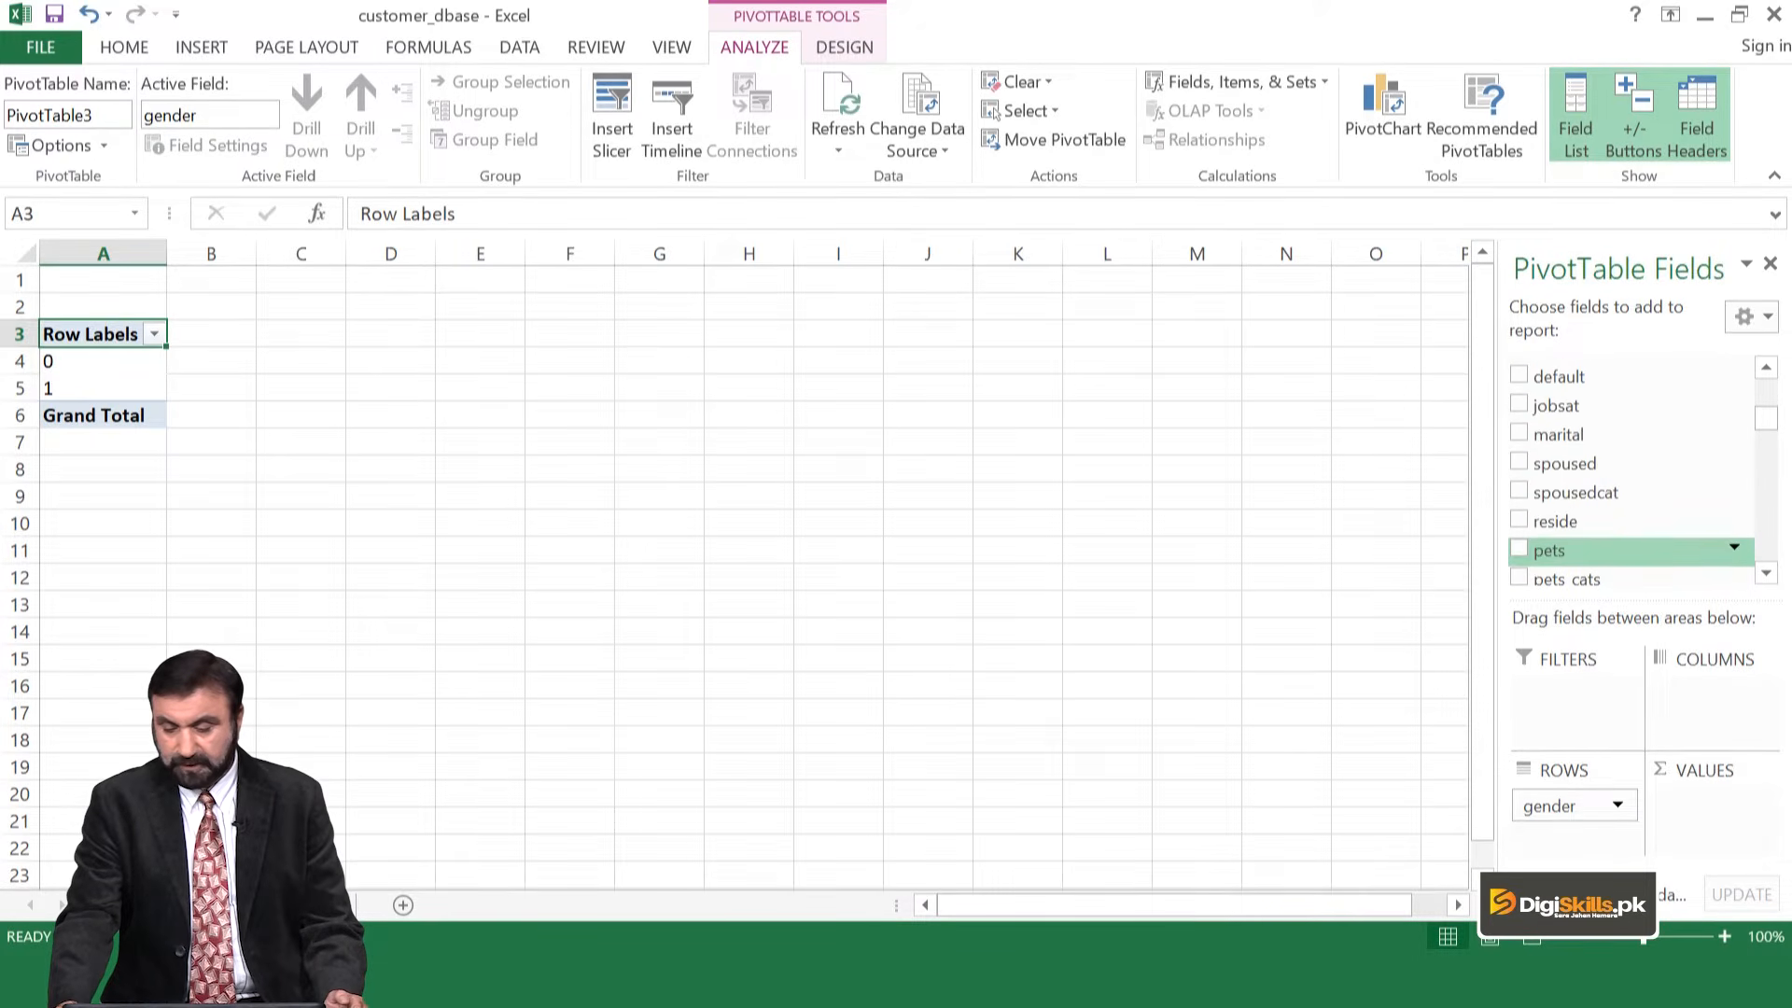
scroll(1629, 541, down, 5)
scroll(1628, 531, up, 14)
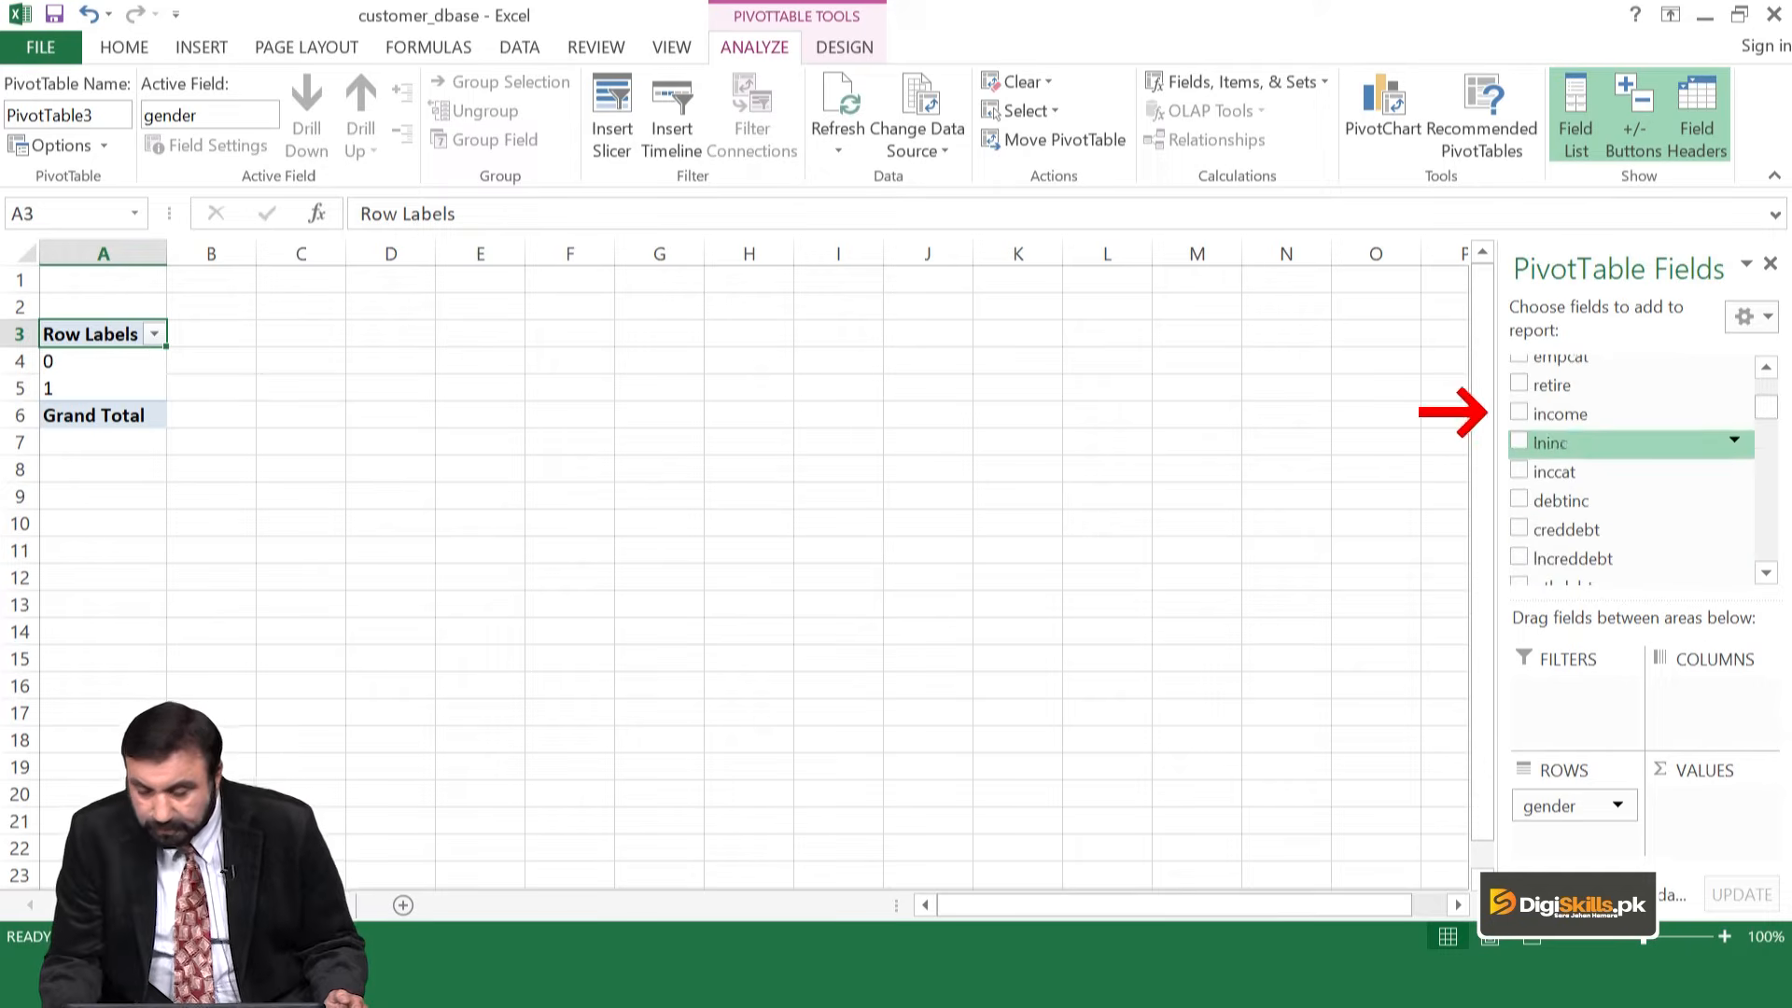
click(1519, 413)
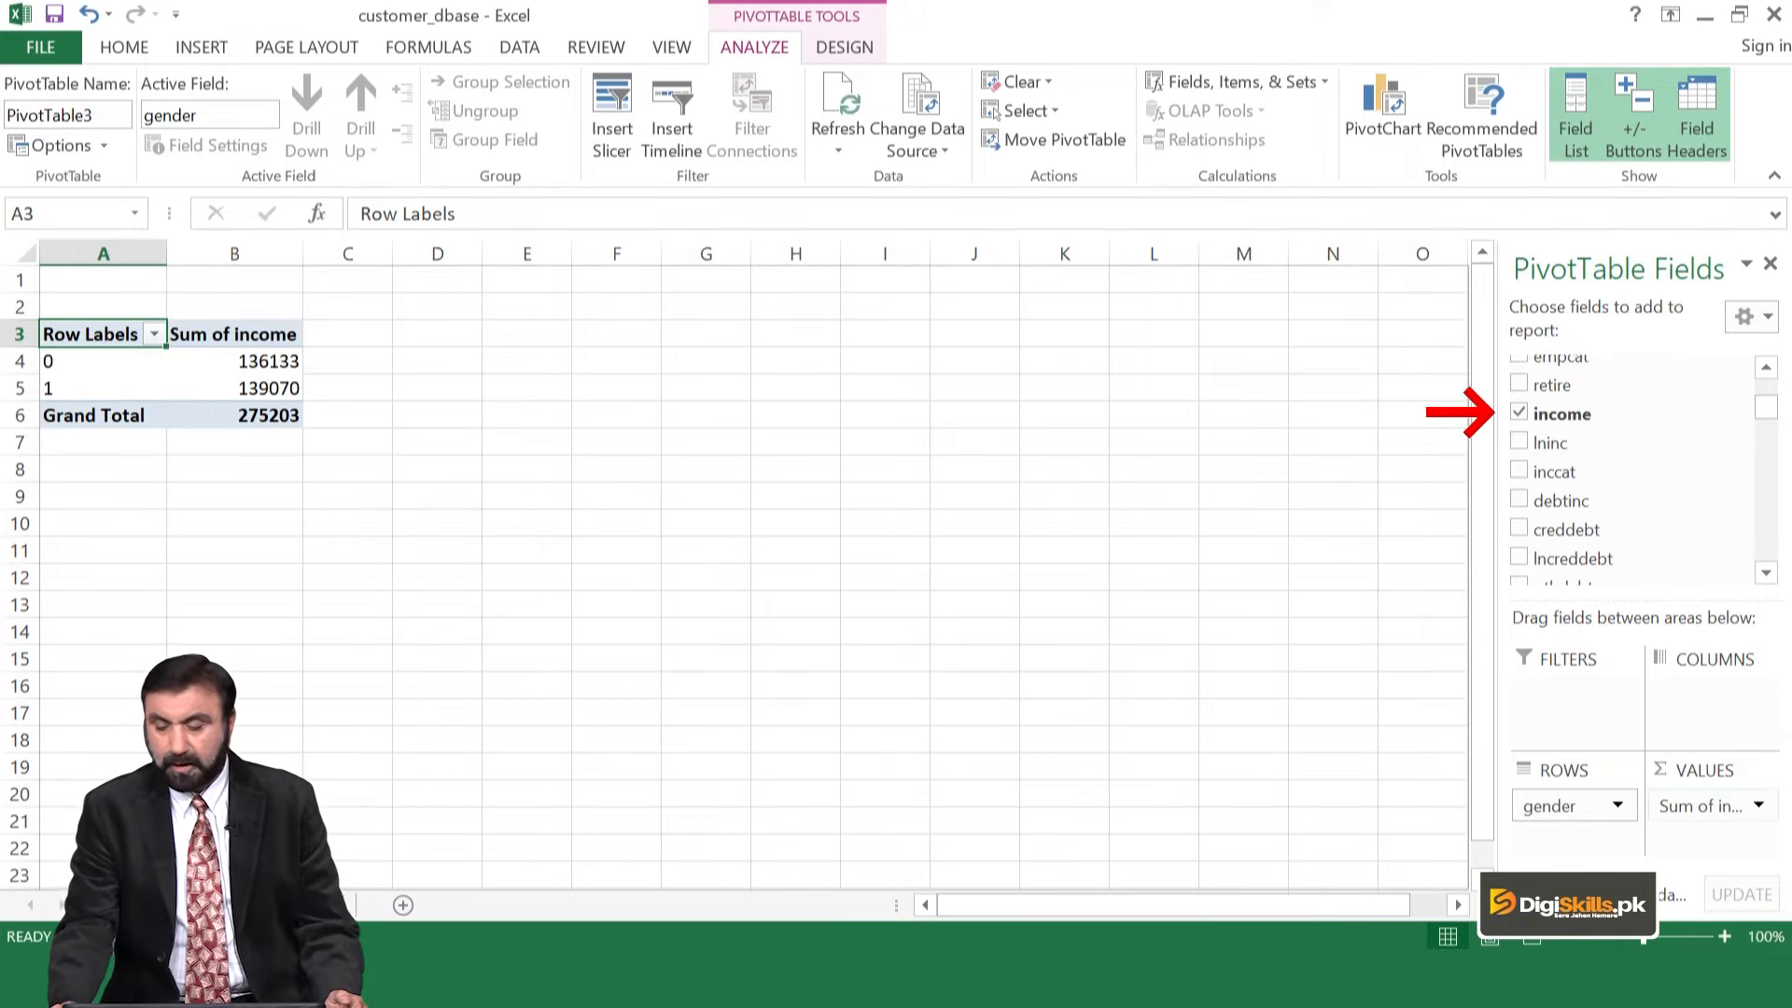
Step: Summarize the income value field by Average instead of Sum
click(1758, 804)
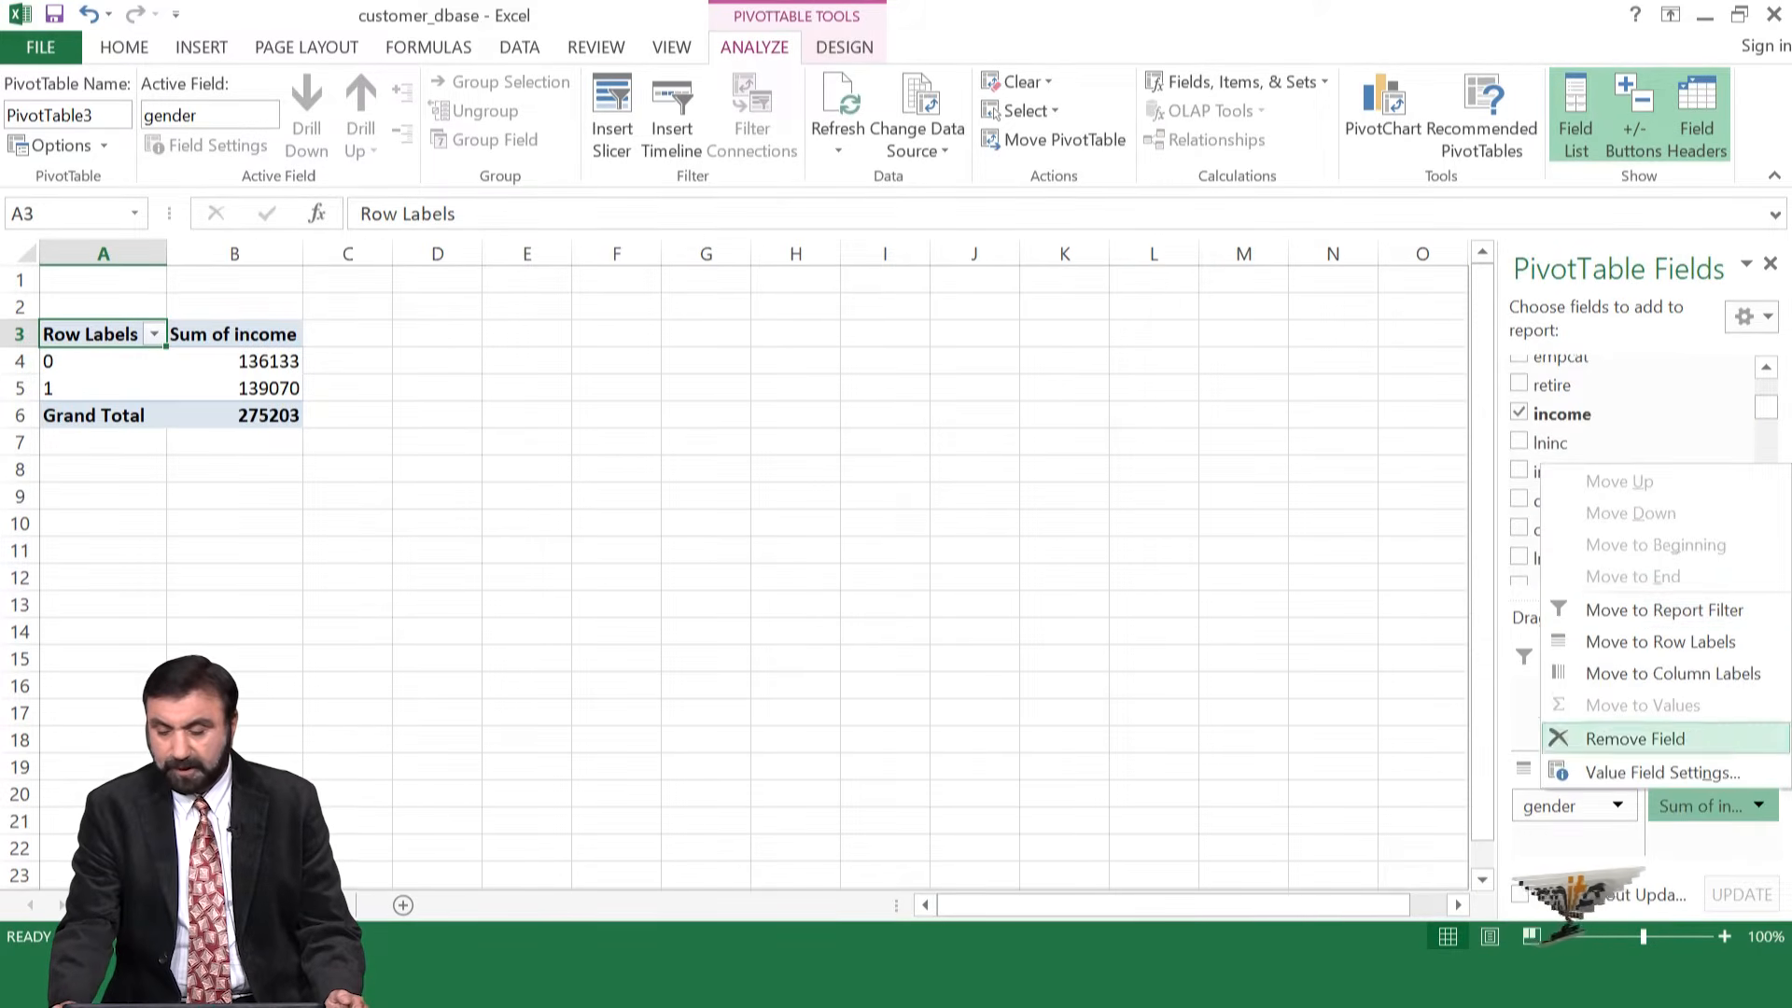
click(1661, 771)
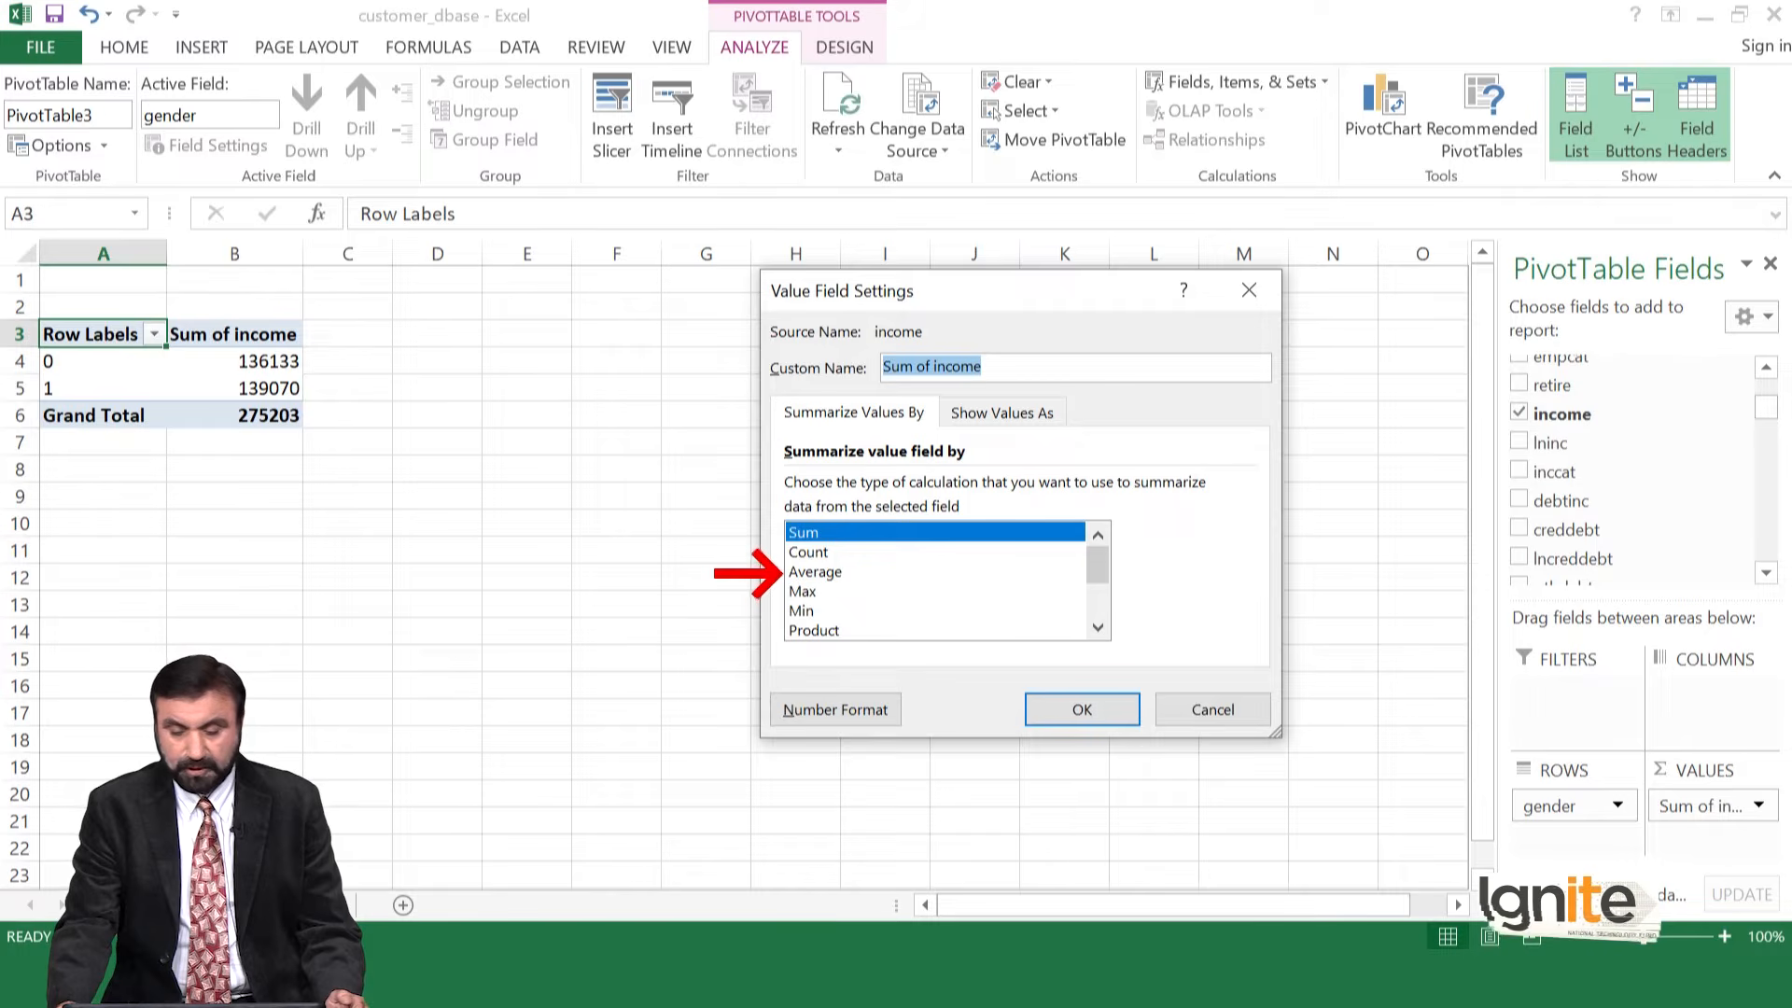
click(823, 591)
click(827, 572)
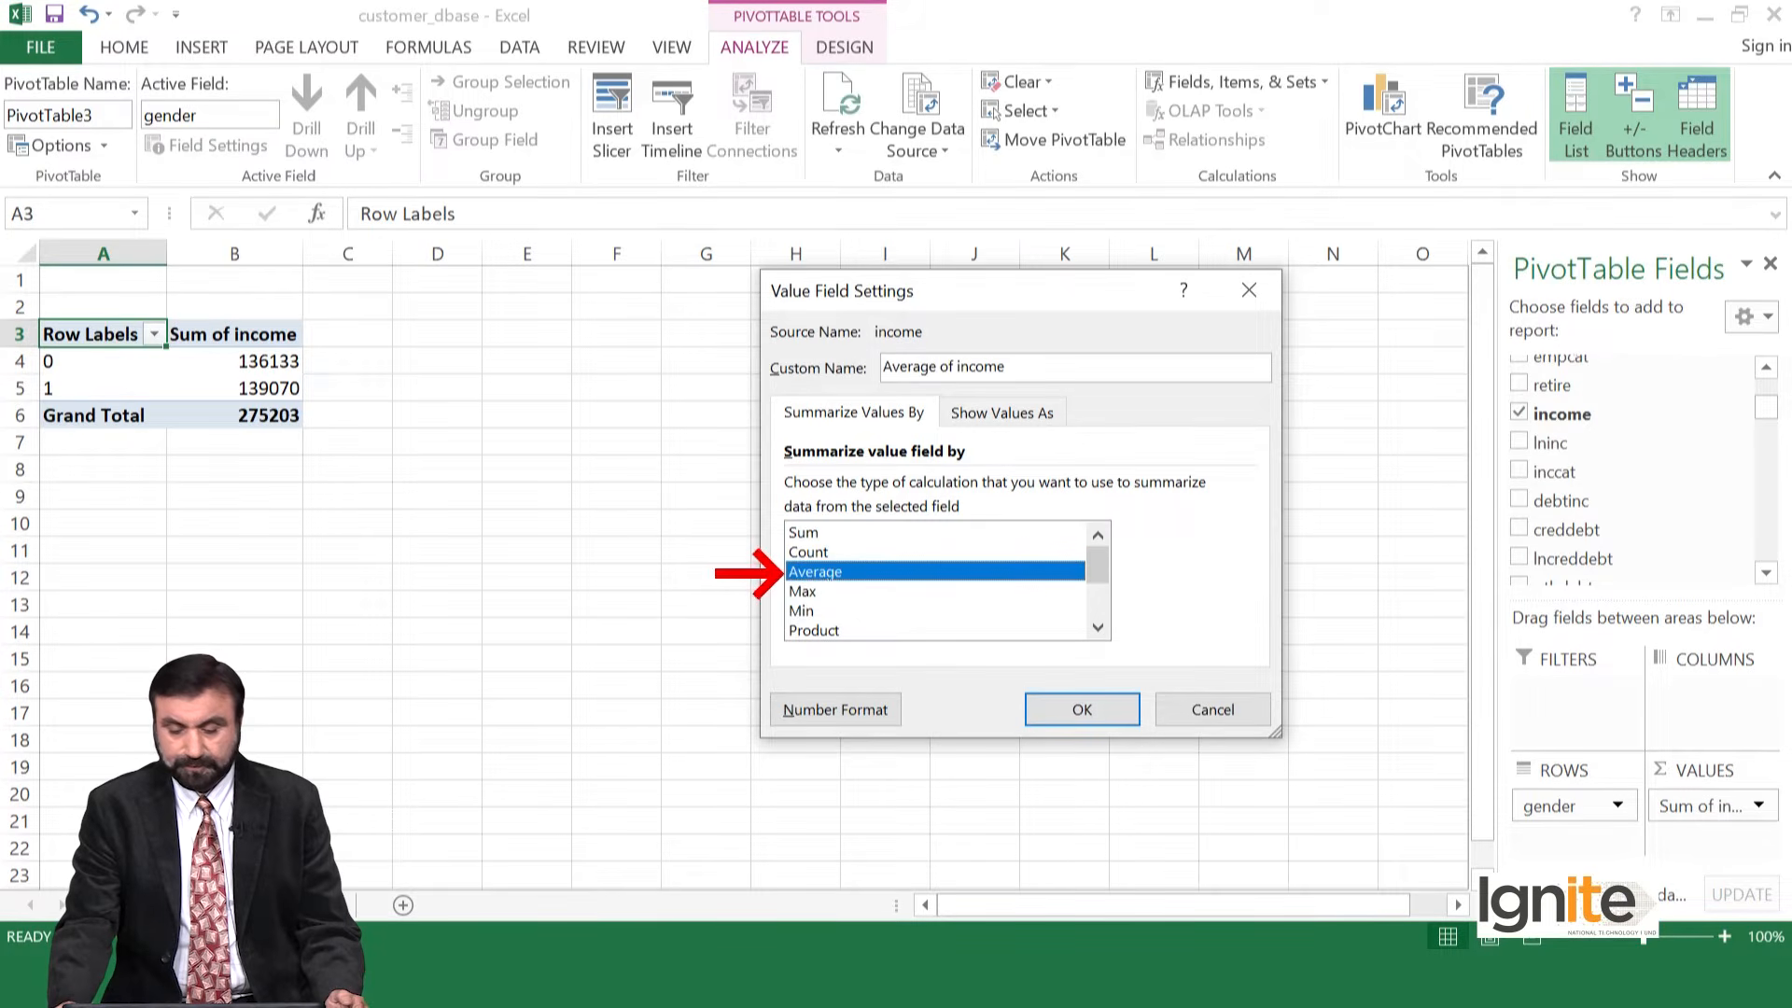
click(1081, 710)
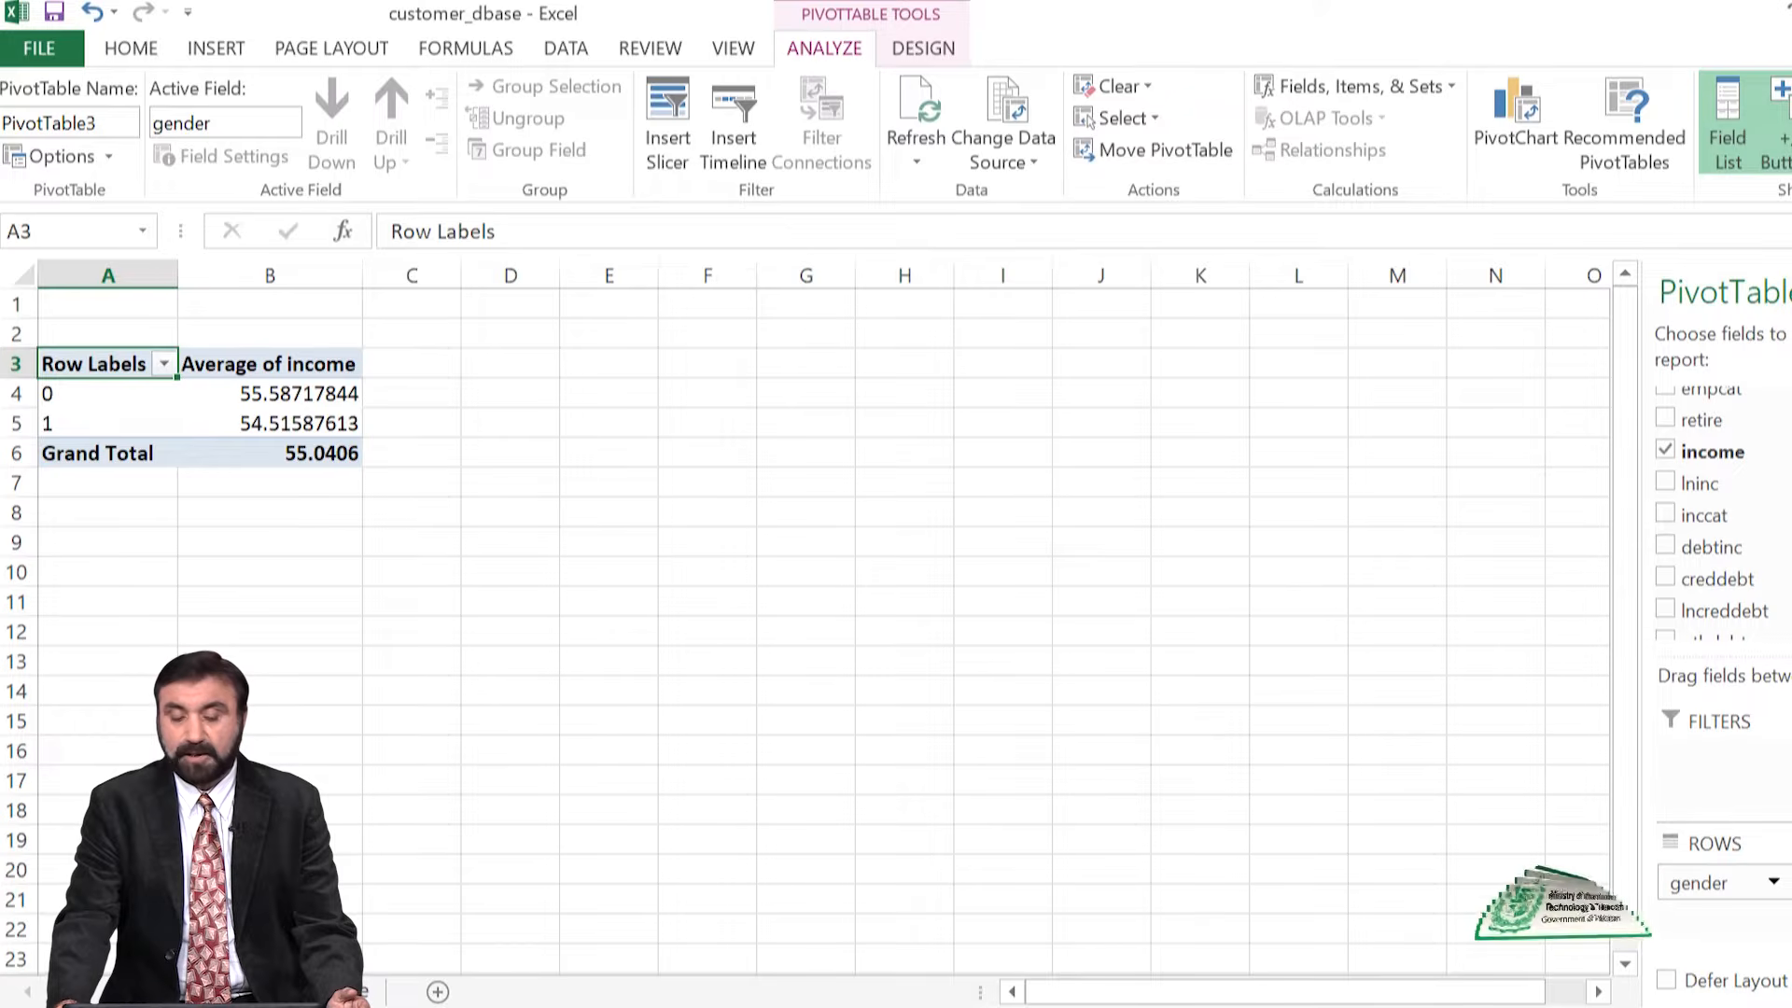
Step: Insert a Clustered Column PivotChart based on the average income by gender PivotTable
mouse_move(210, 424)
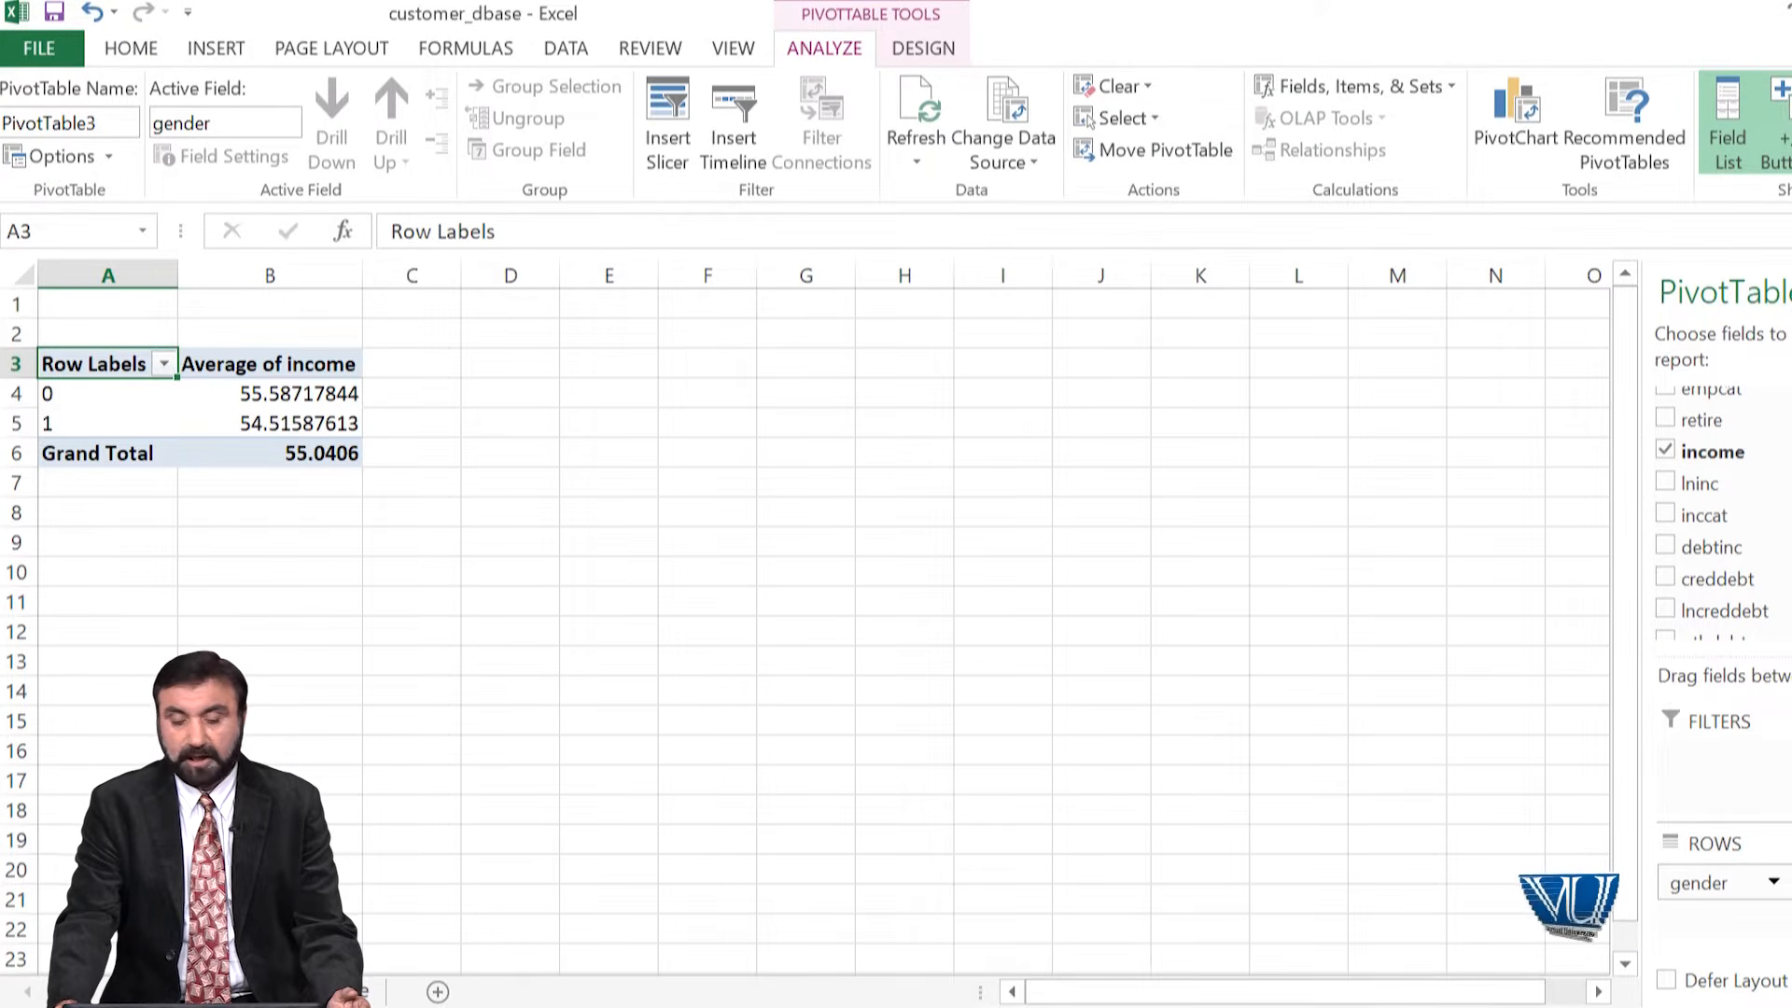
click(608, 392)
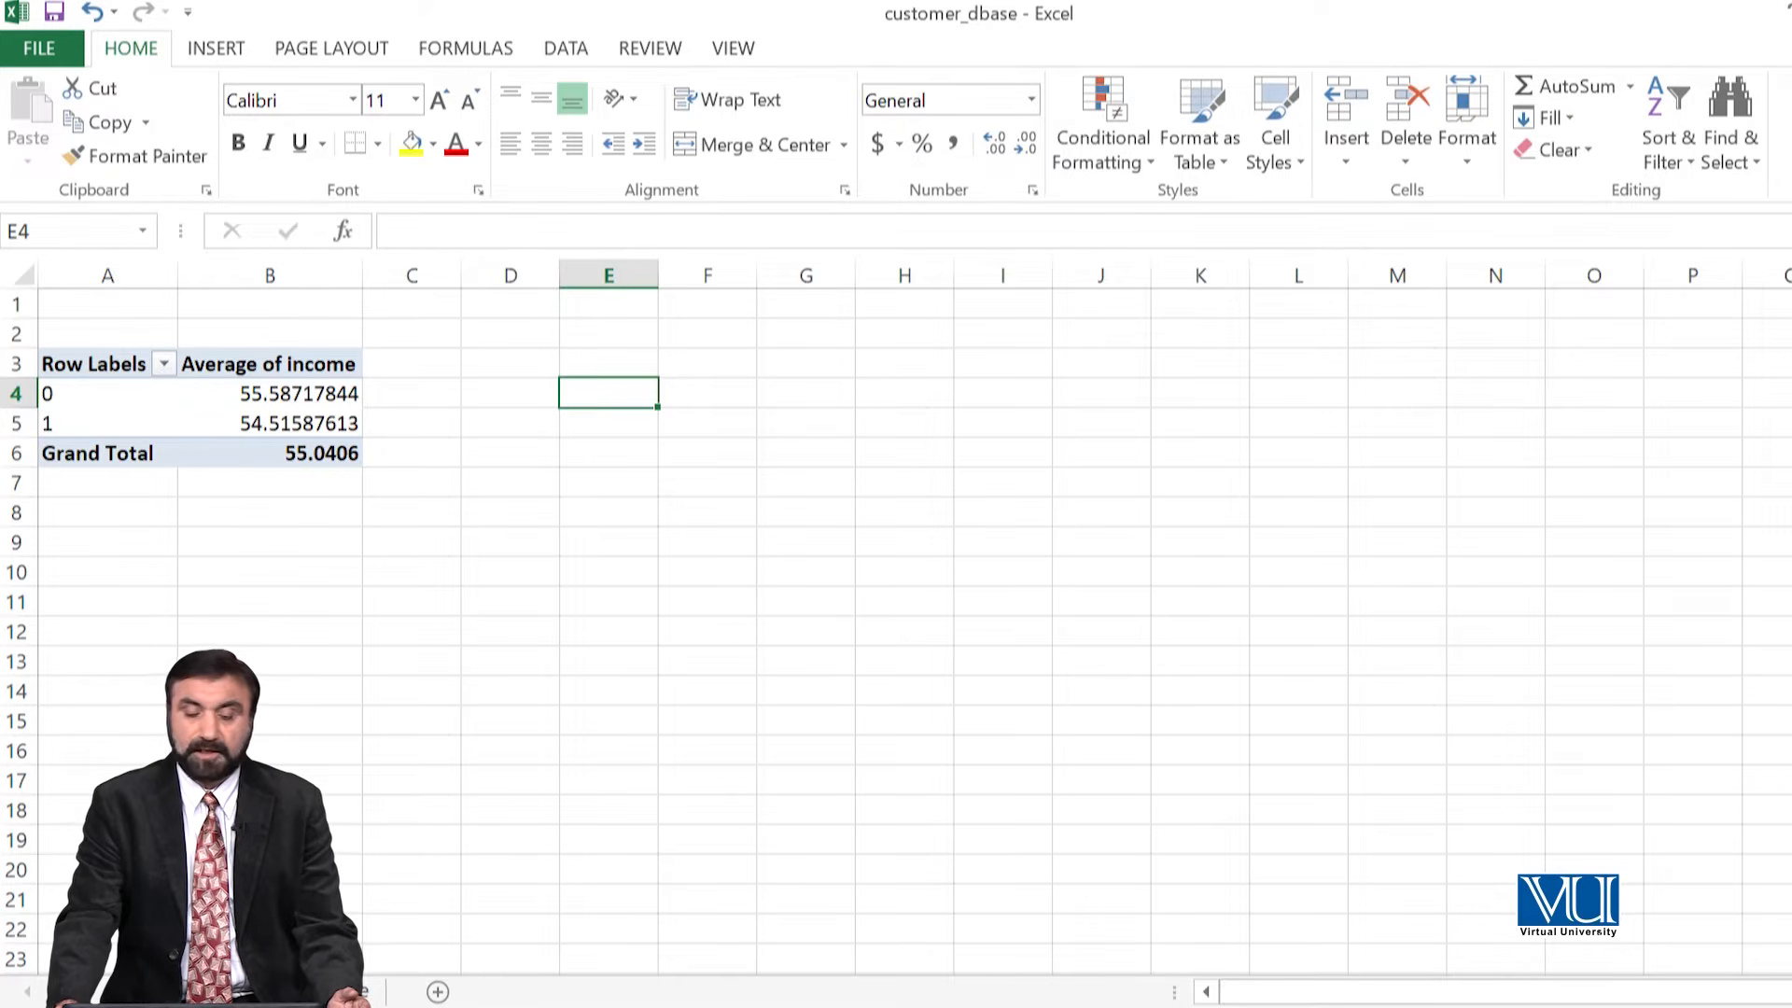
click(213, 393)
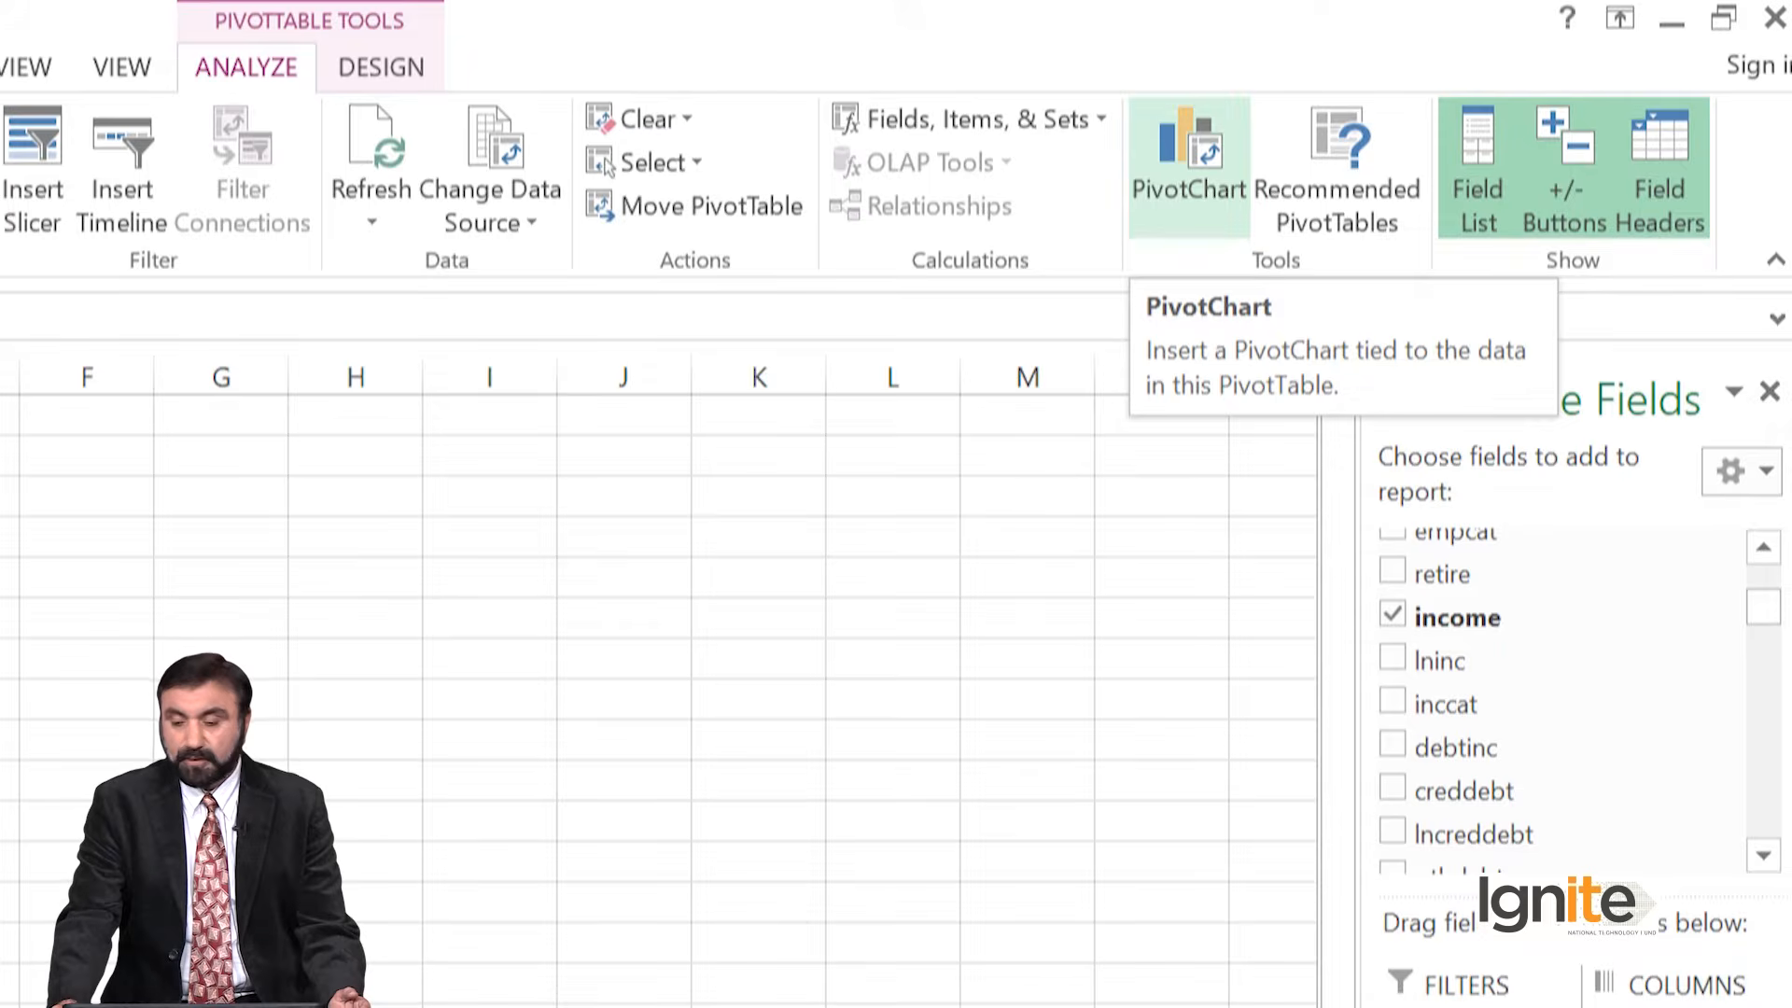
click(1187, 154)
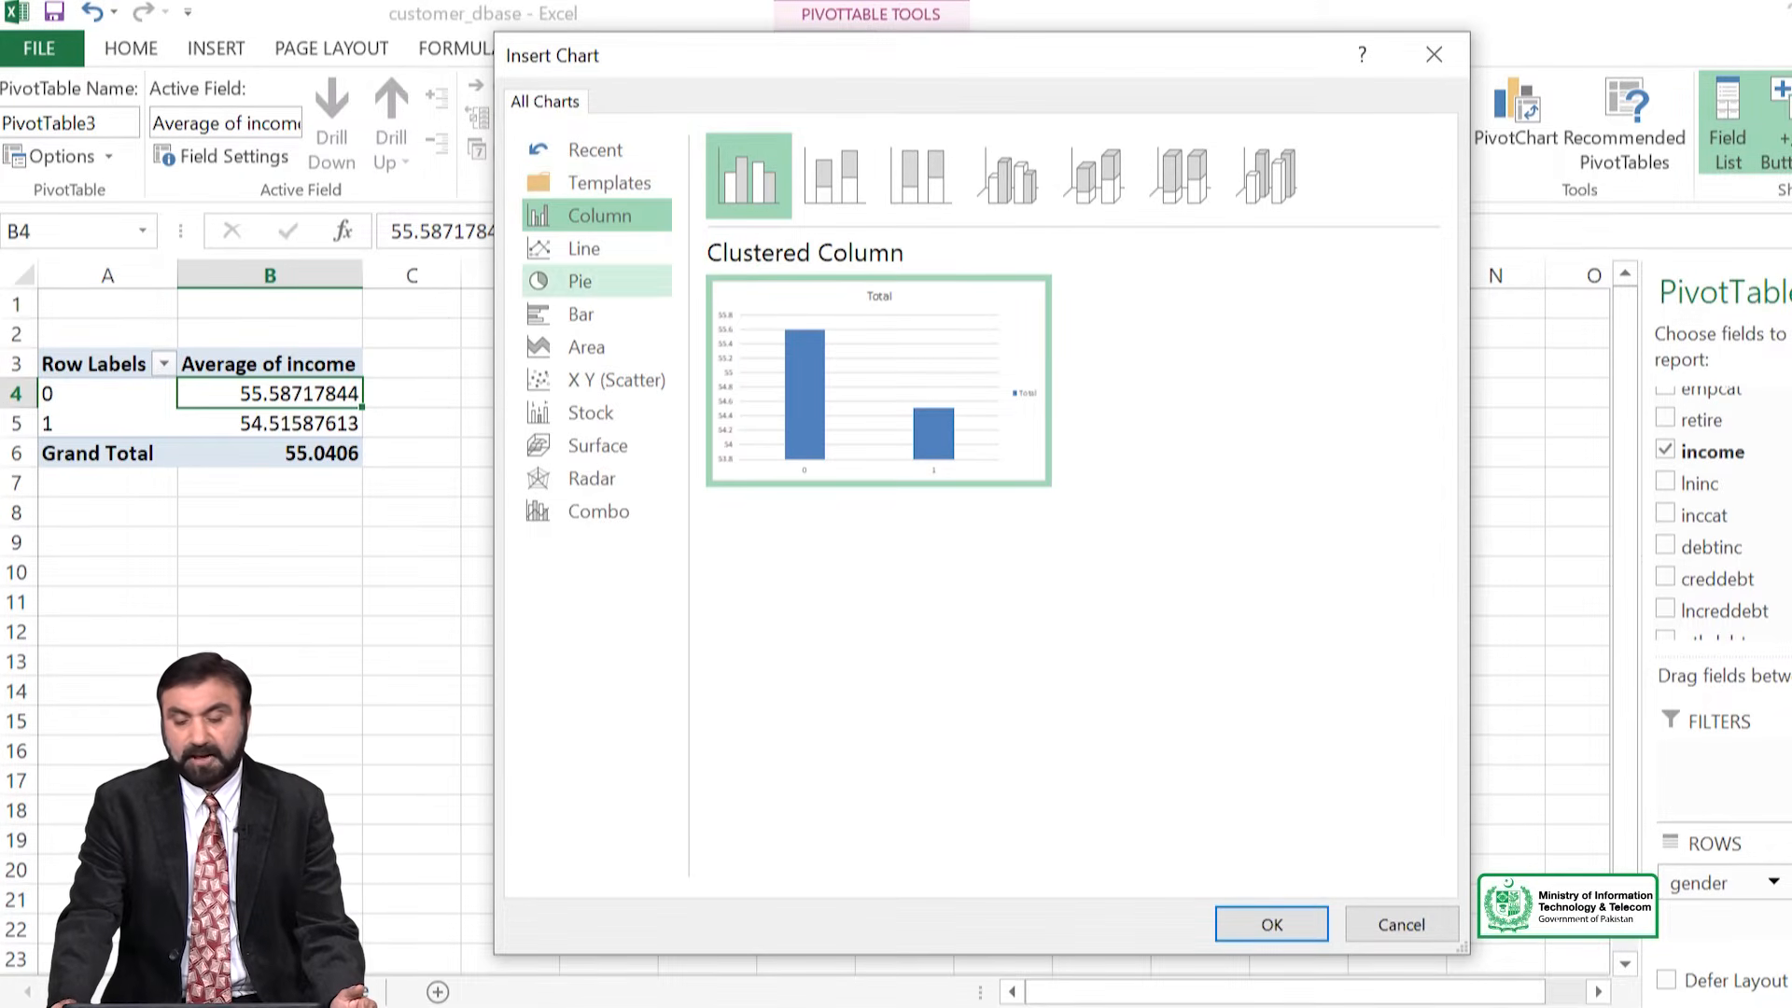
mouse_move(858, 378)
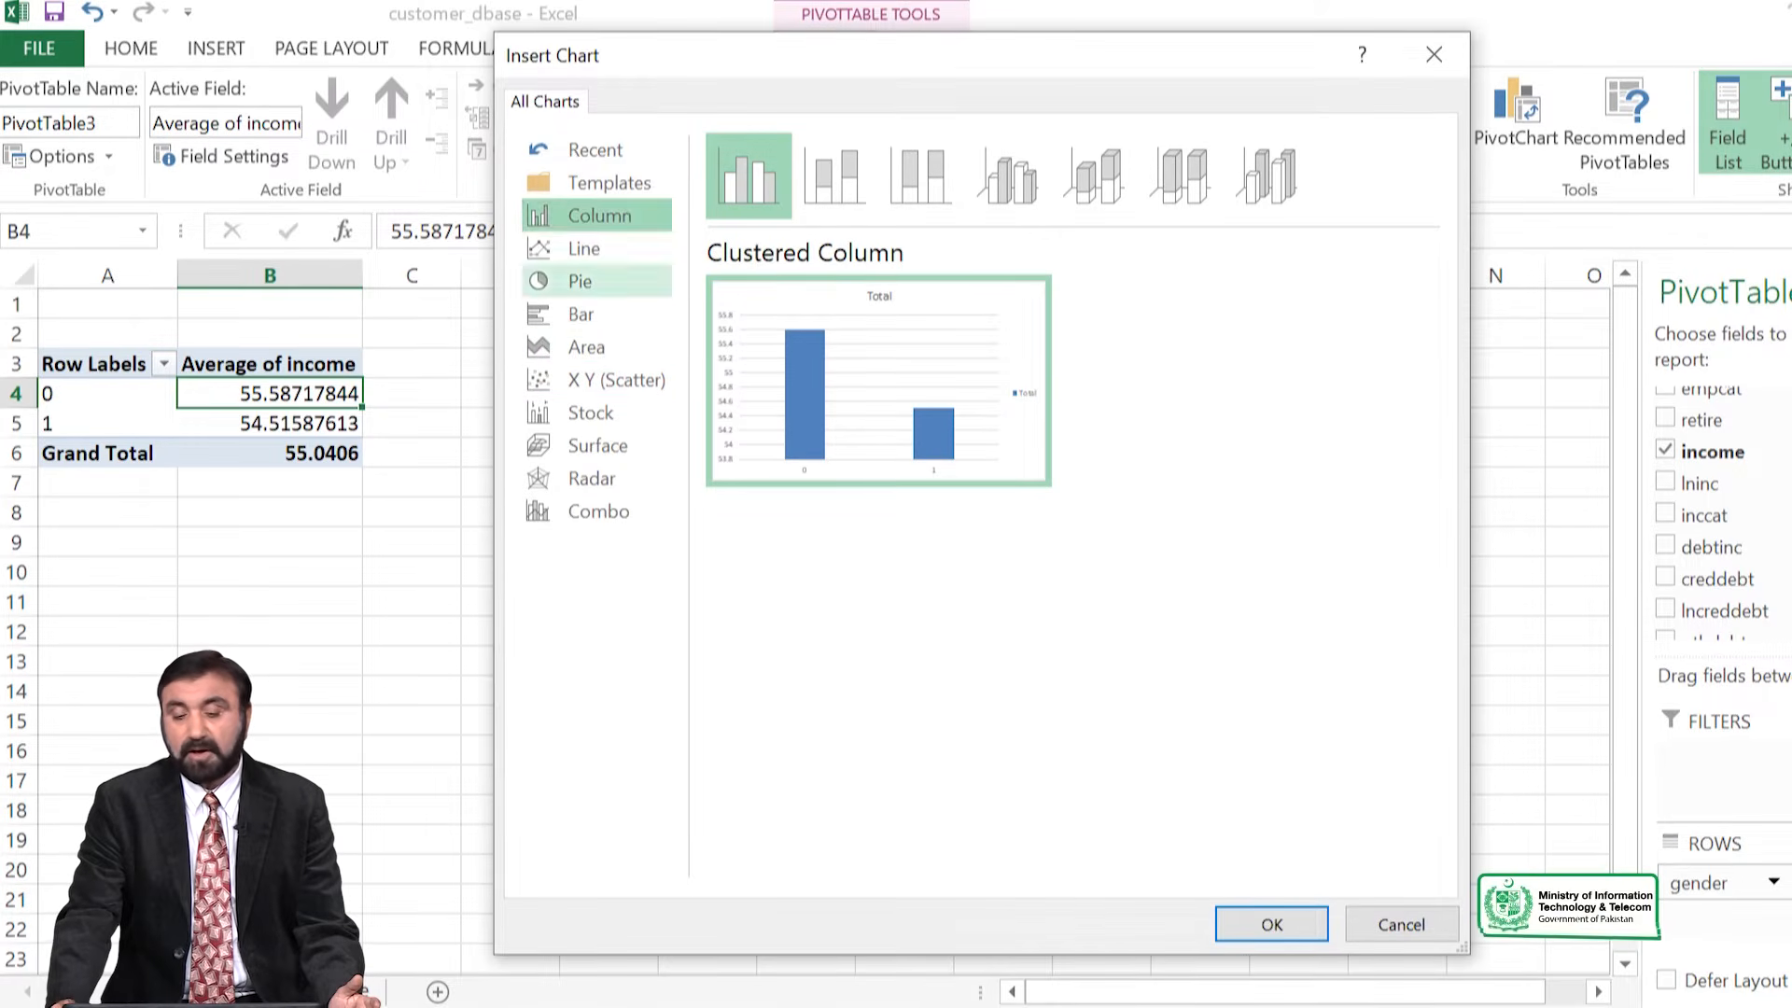
click(598, 248)
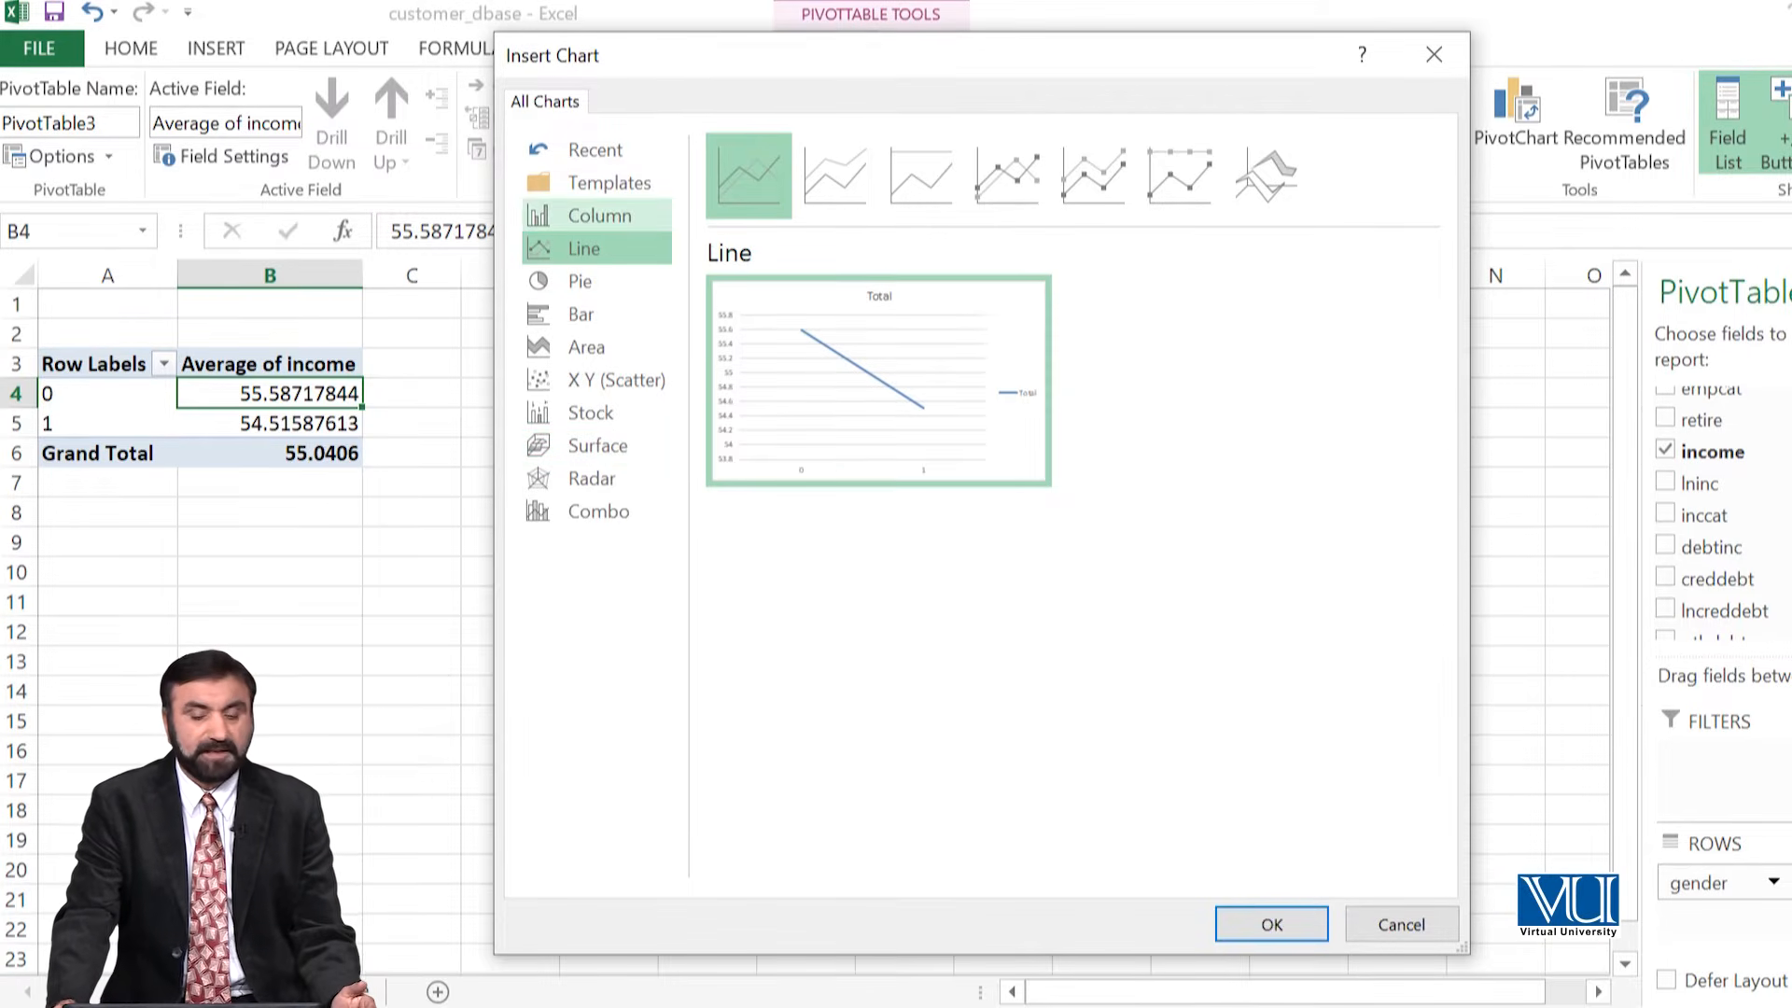
click(597, 216)
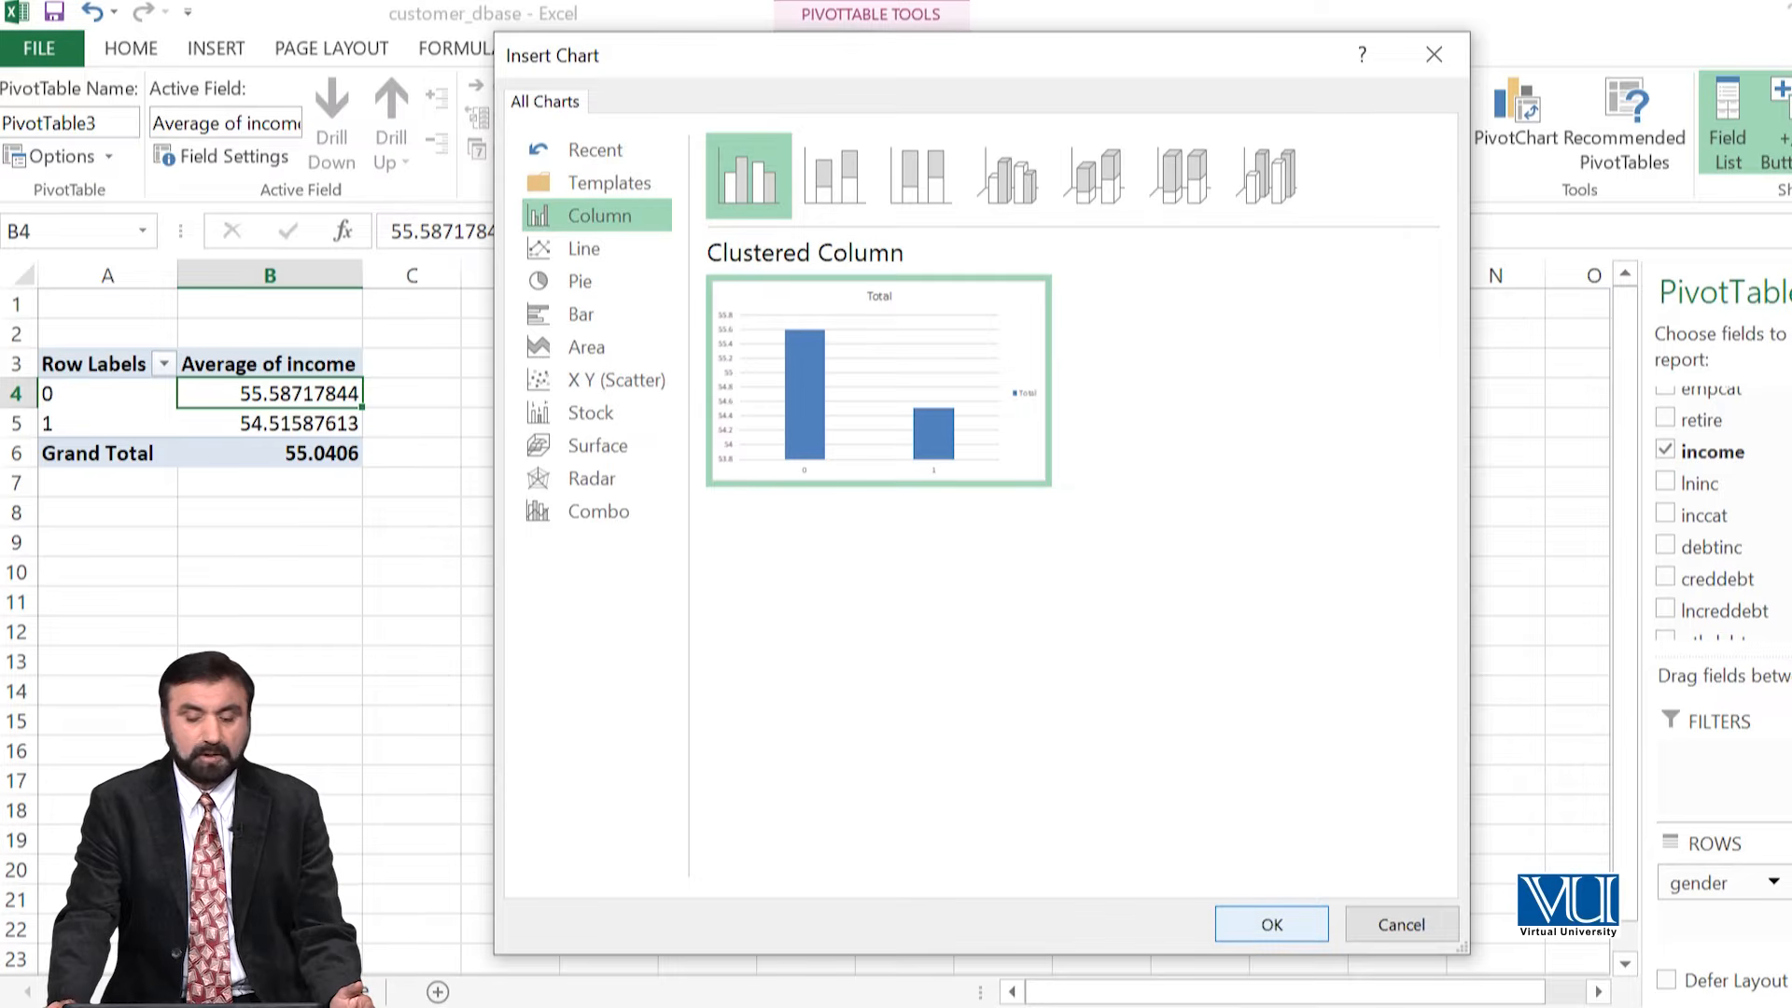
click(1270, 924)
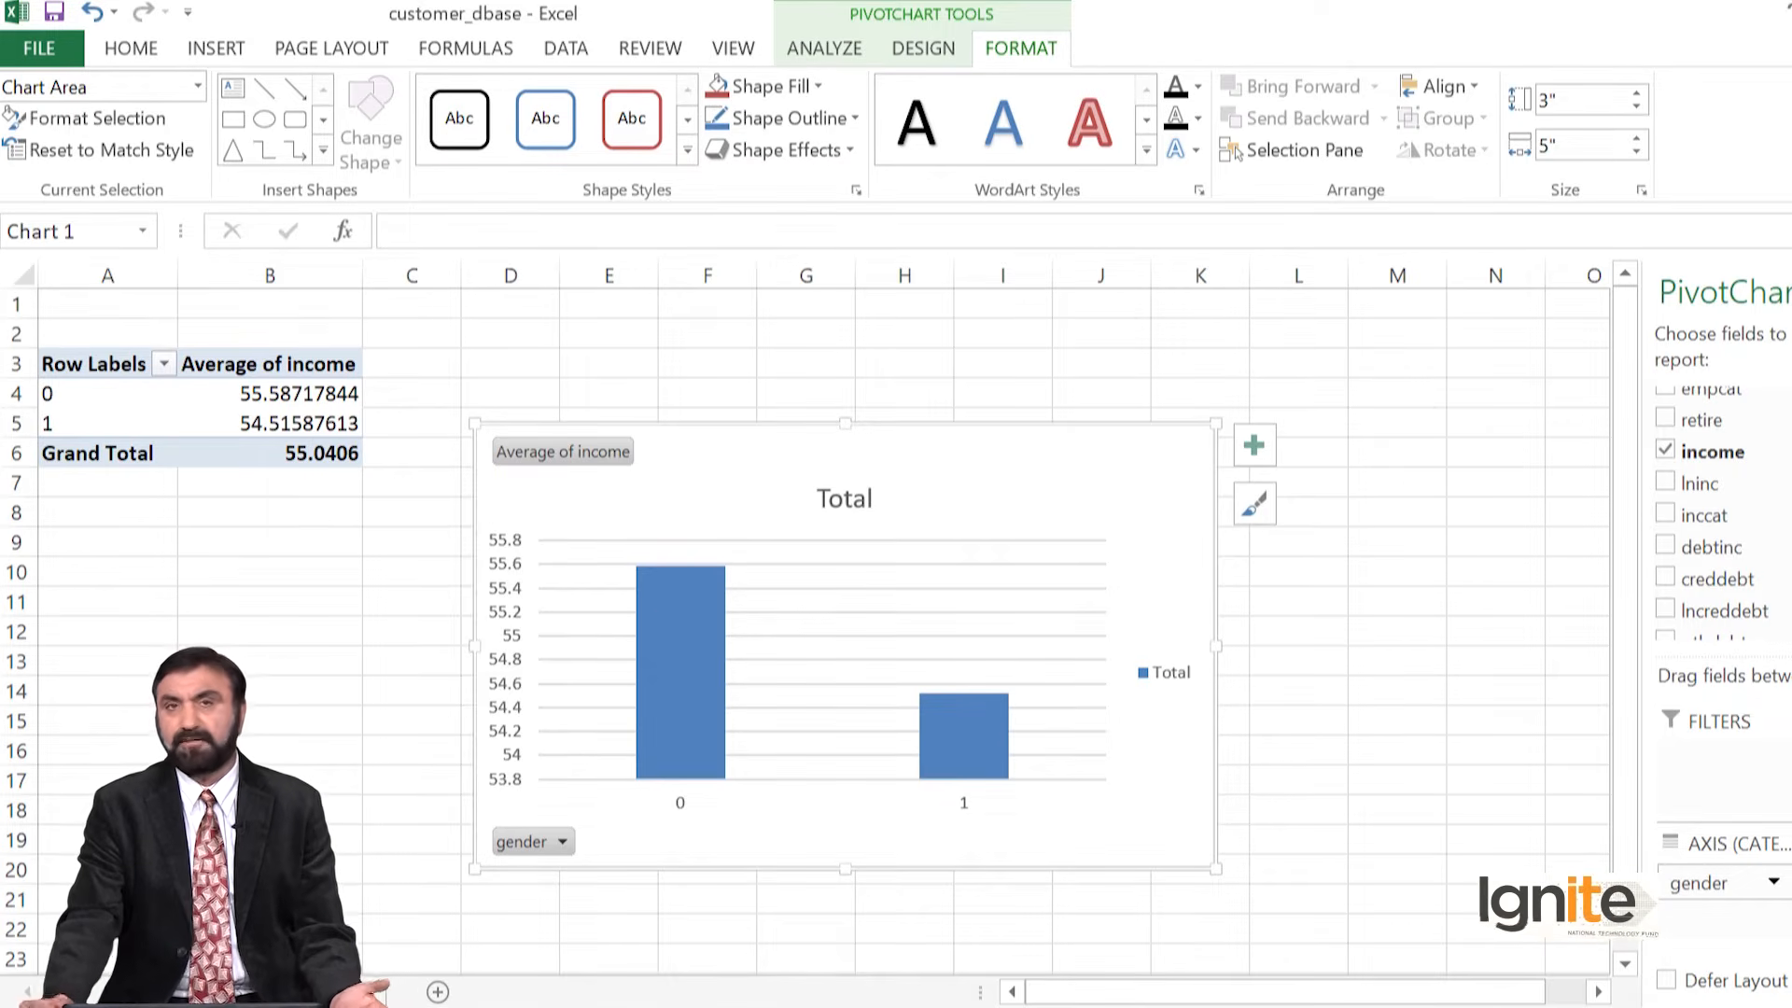
Step: Remove the primary vertical axis from the PivotChart
mouse_move(662, 588)
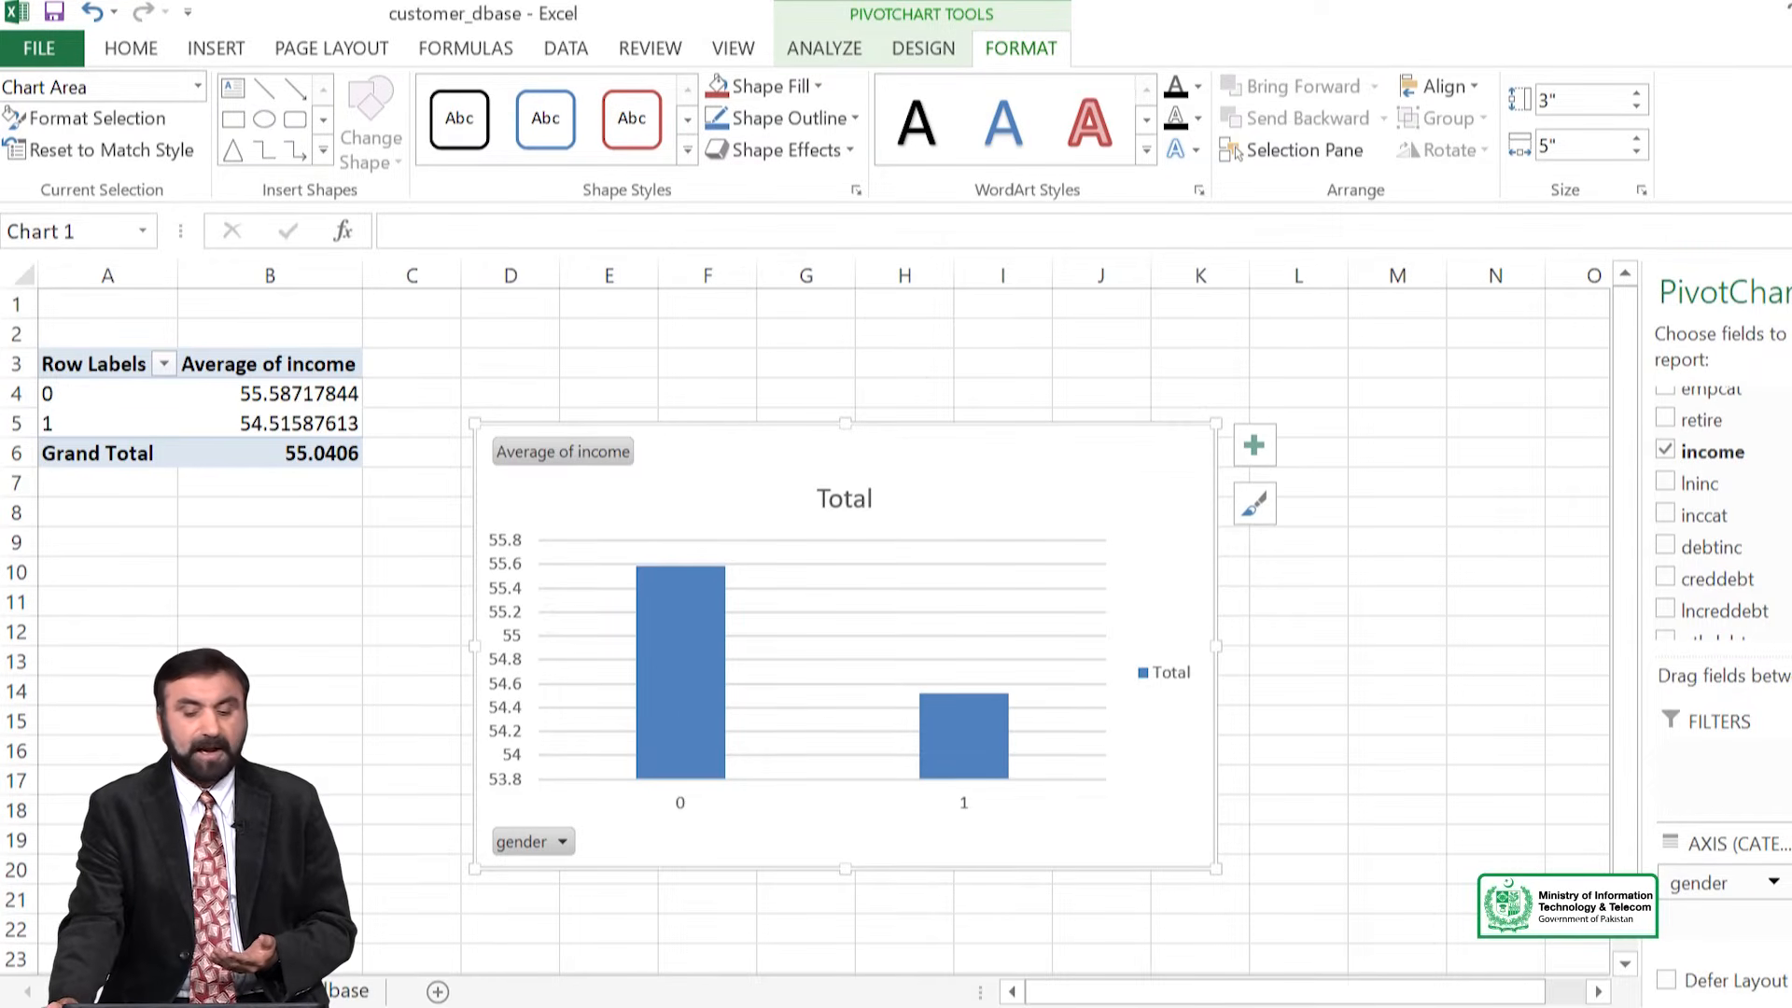
mouse_move(954, 723)
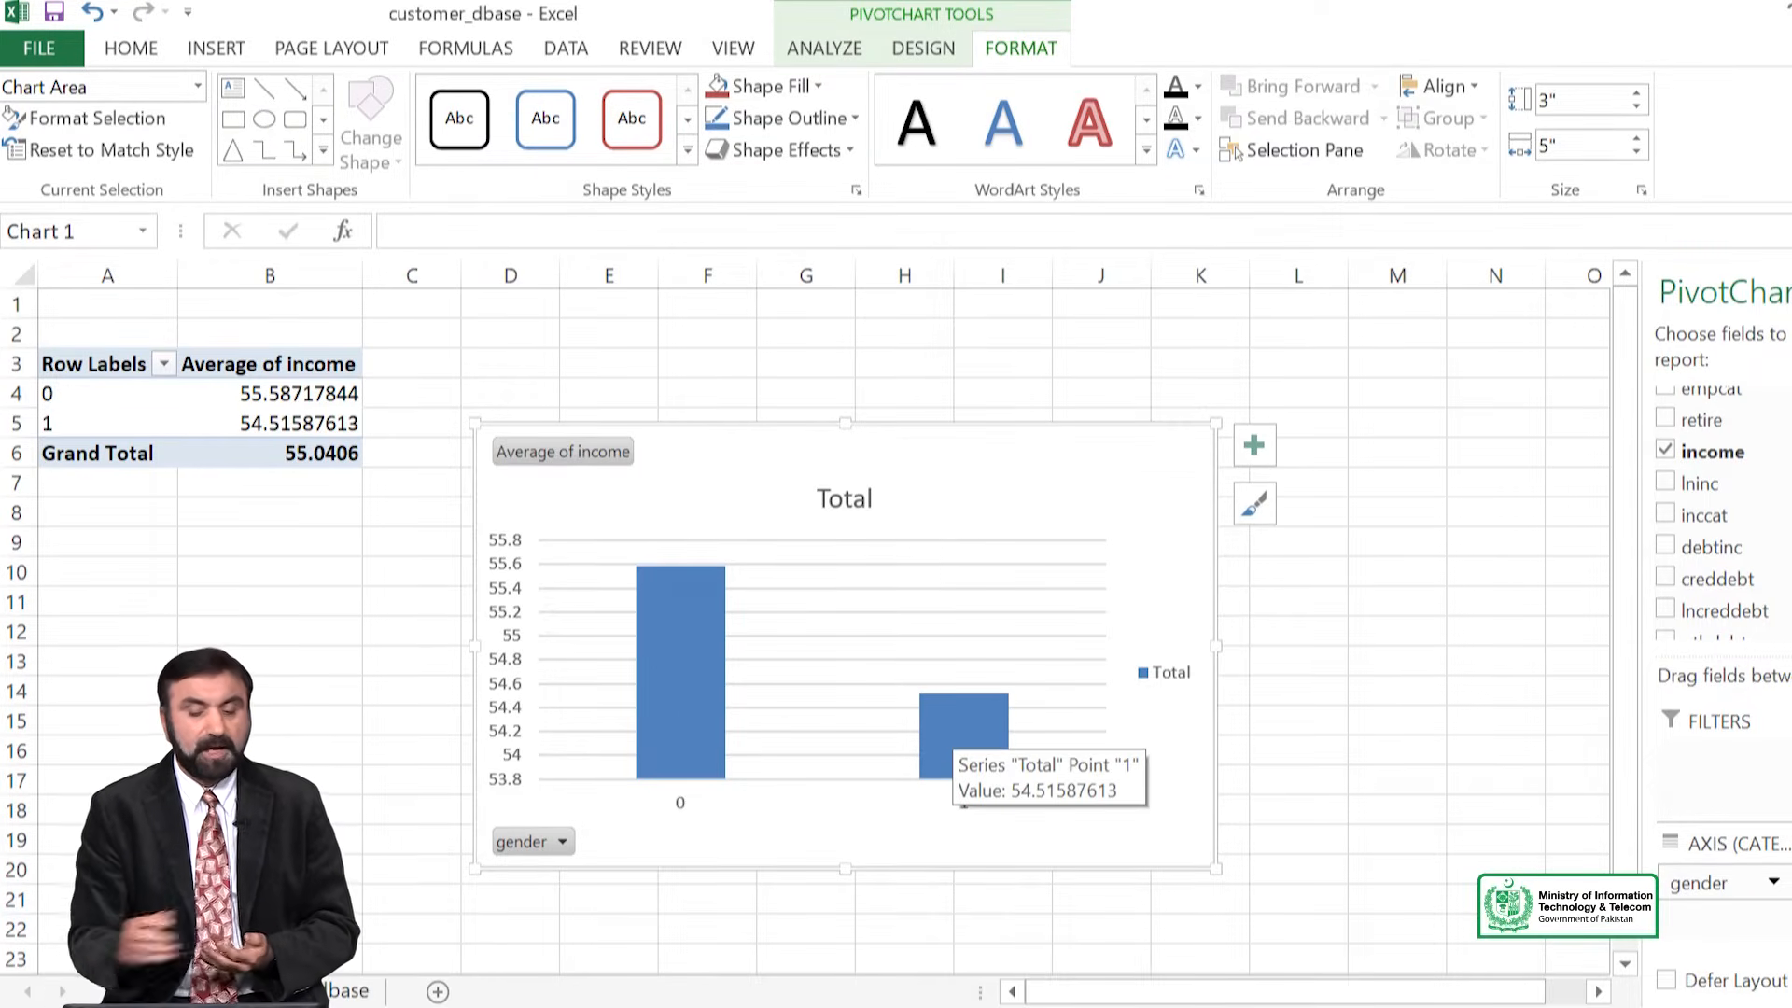
mouse_move(704, 744)
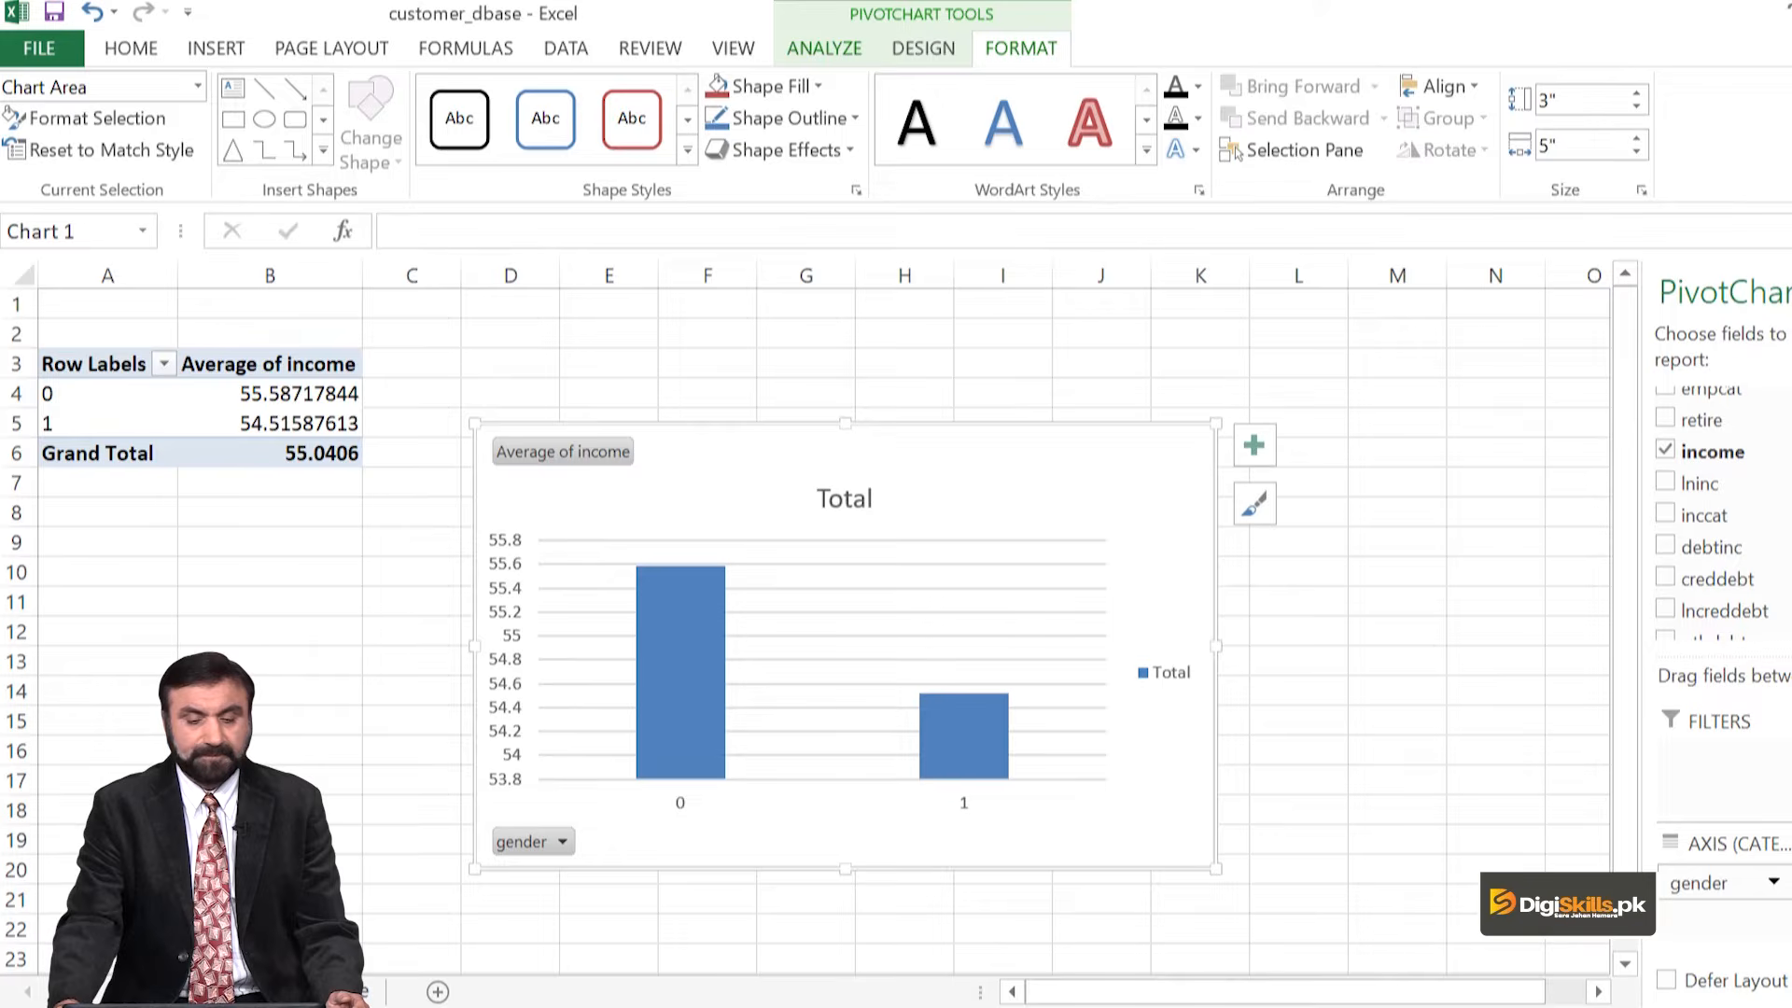
click(923, 49)
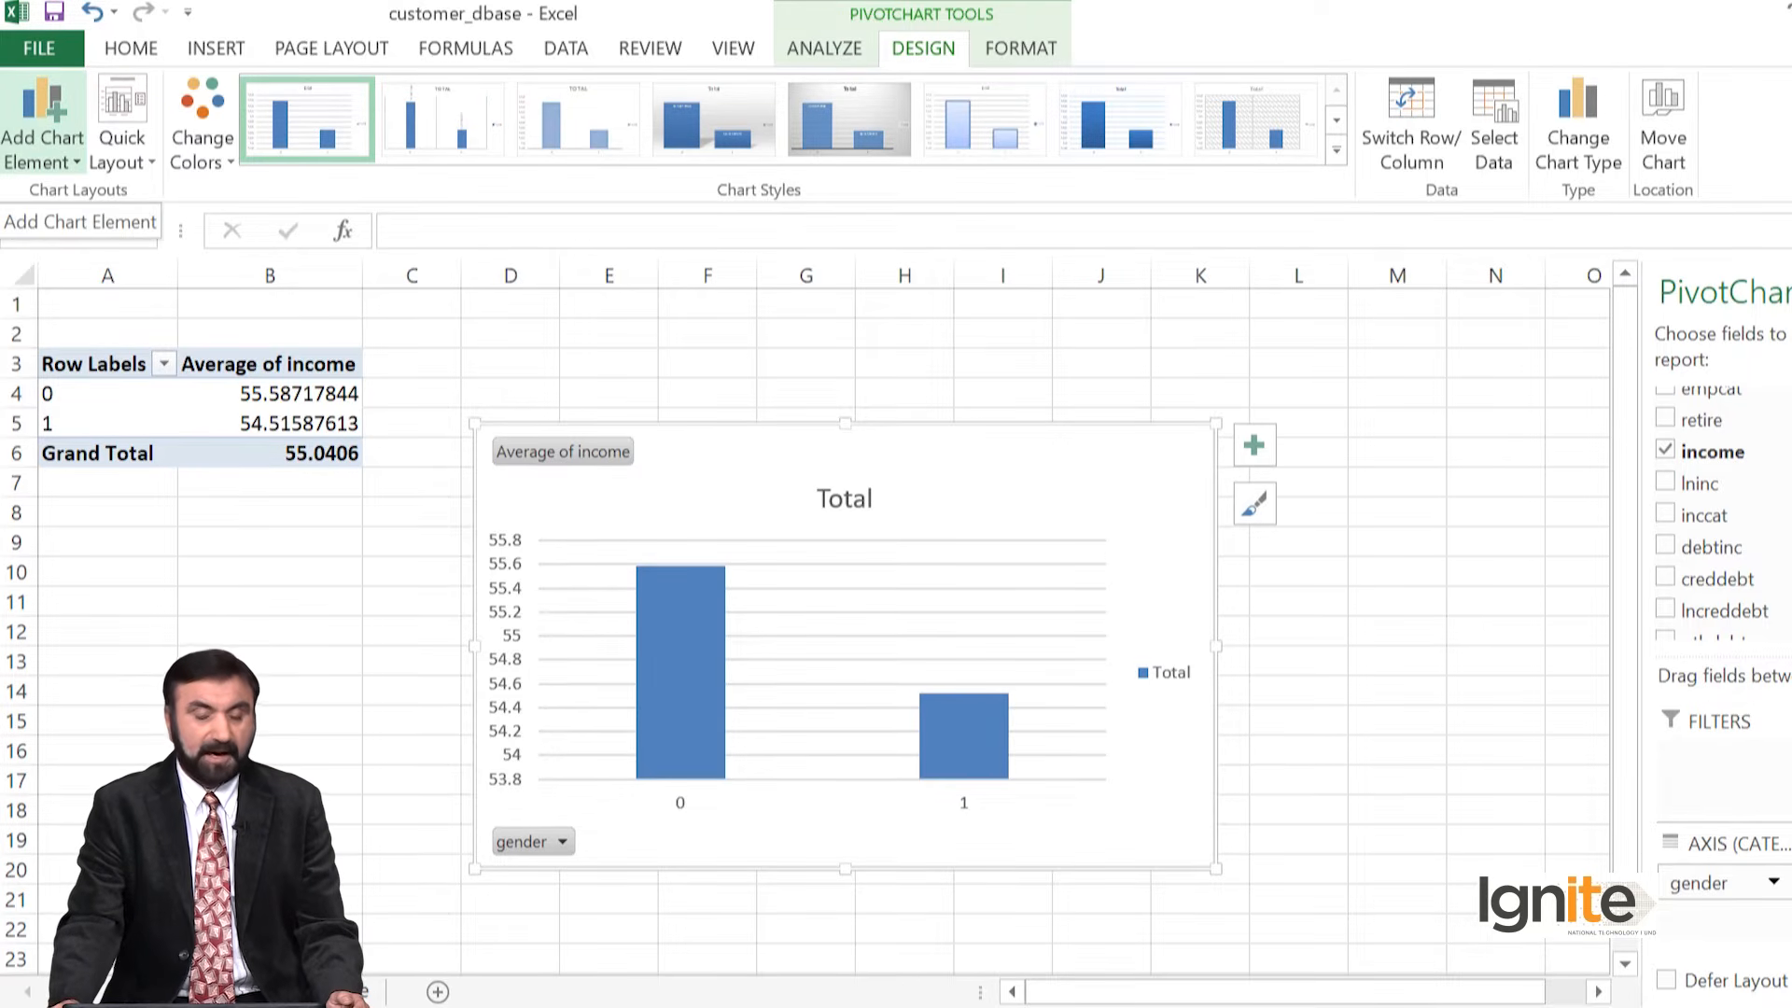
click(42, 150)
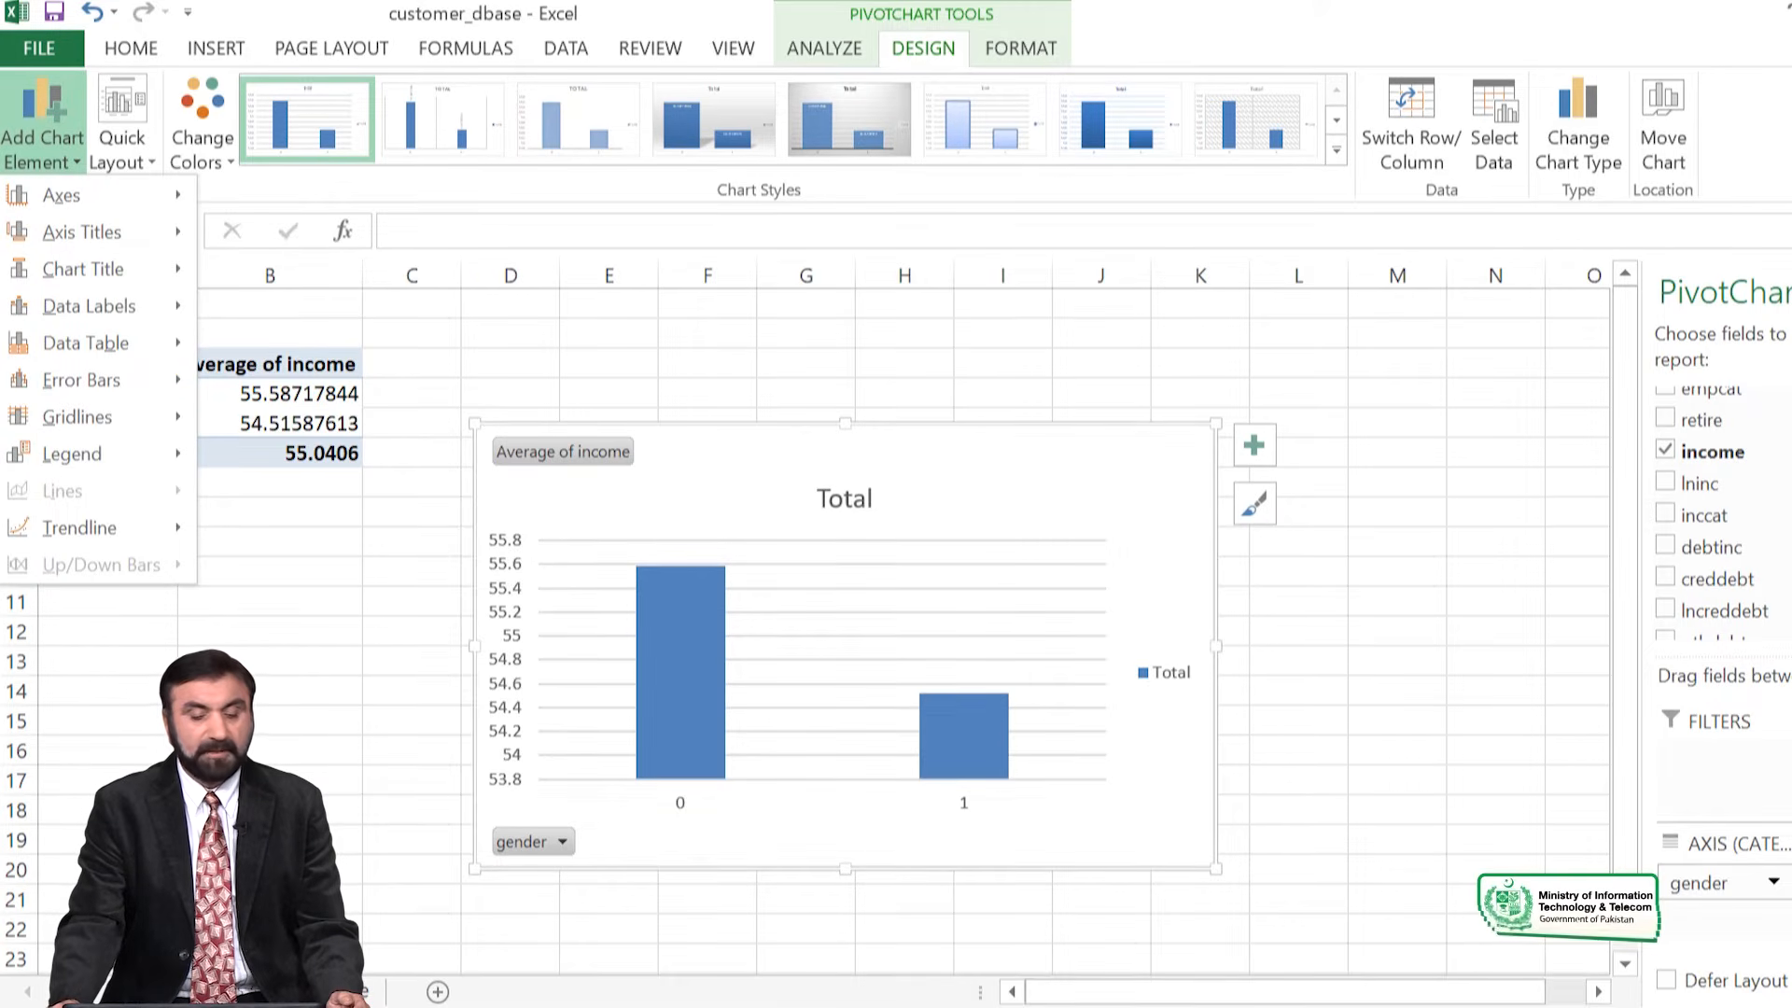
mouse_move(62, 195)
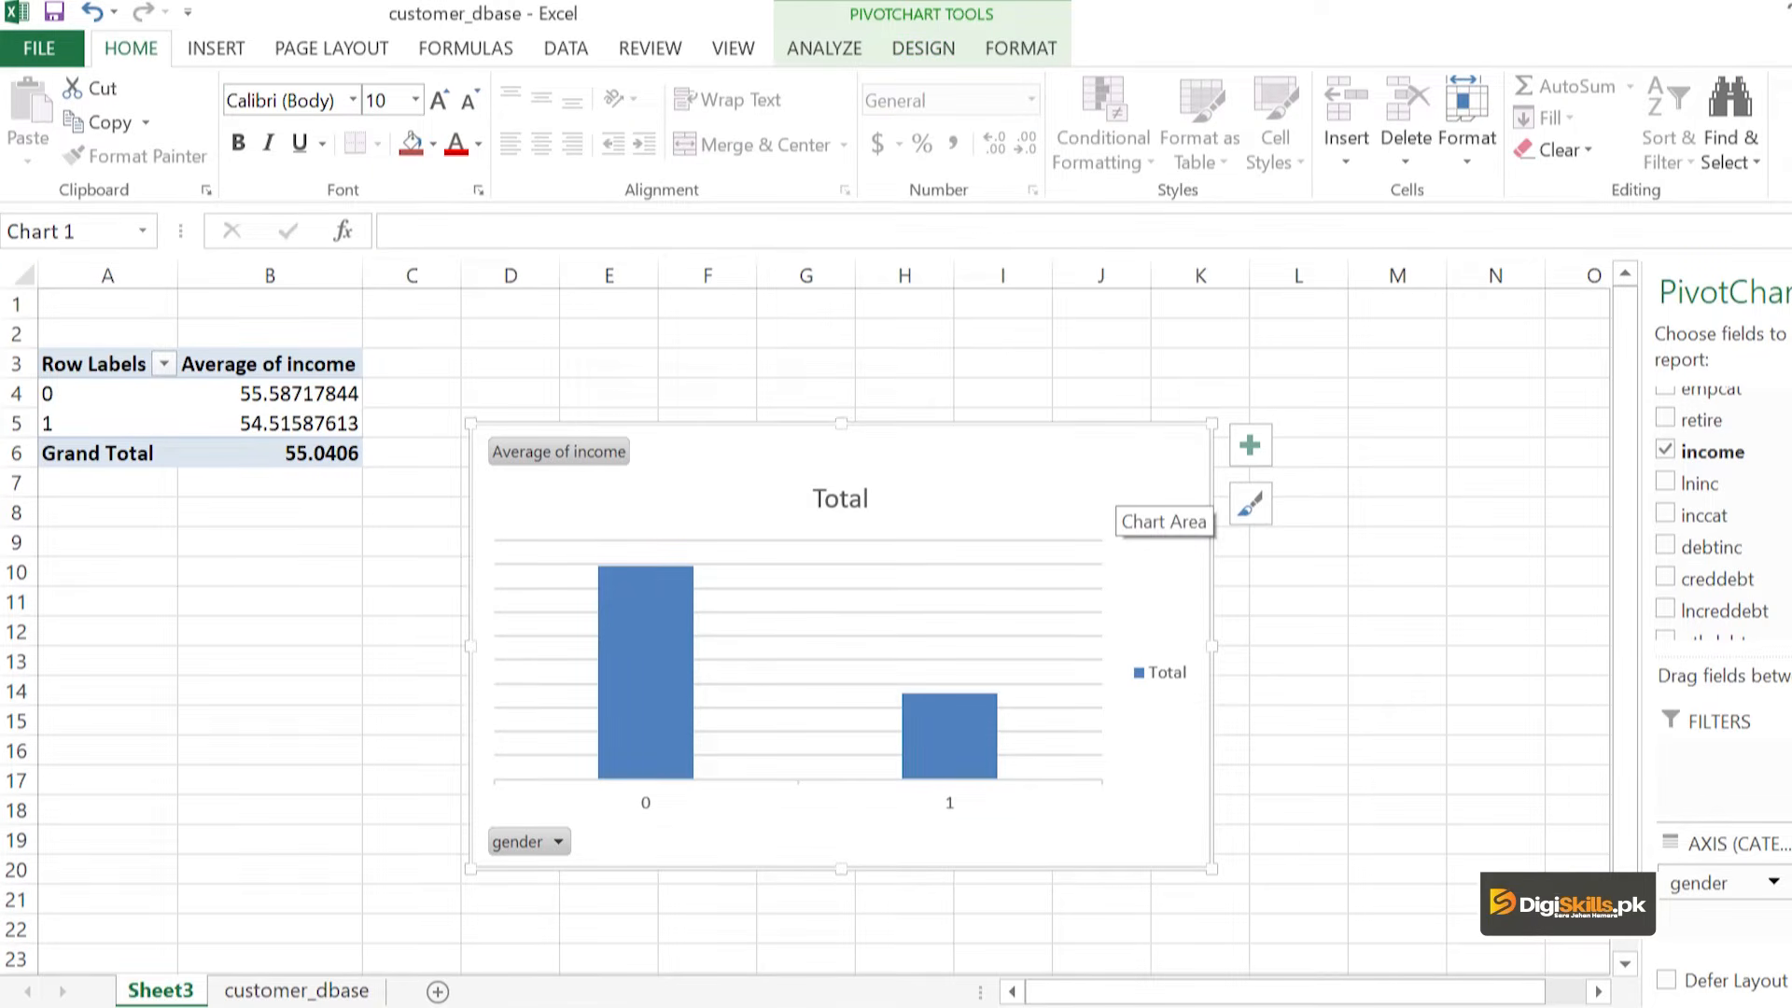
Step: Add axis titles to the PivotChart
mouse_move(670, 616)
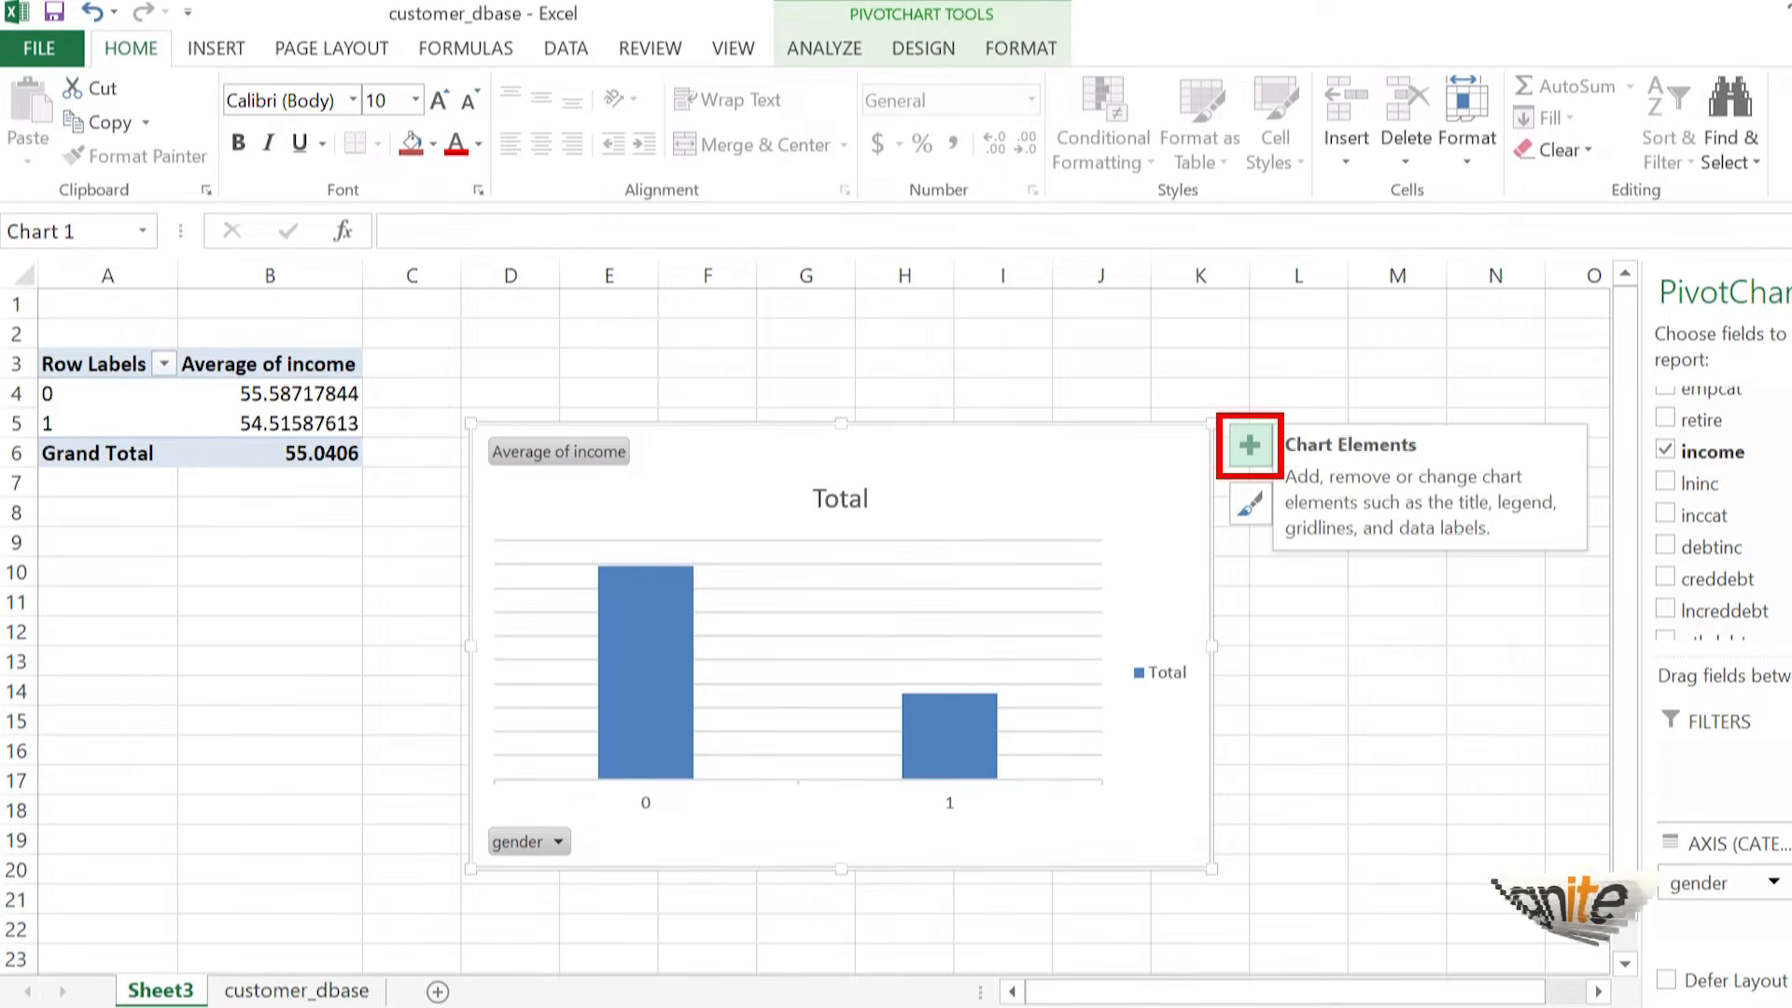
click(1250, 445)
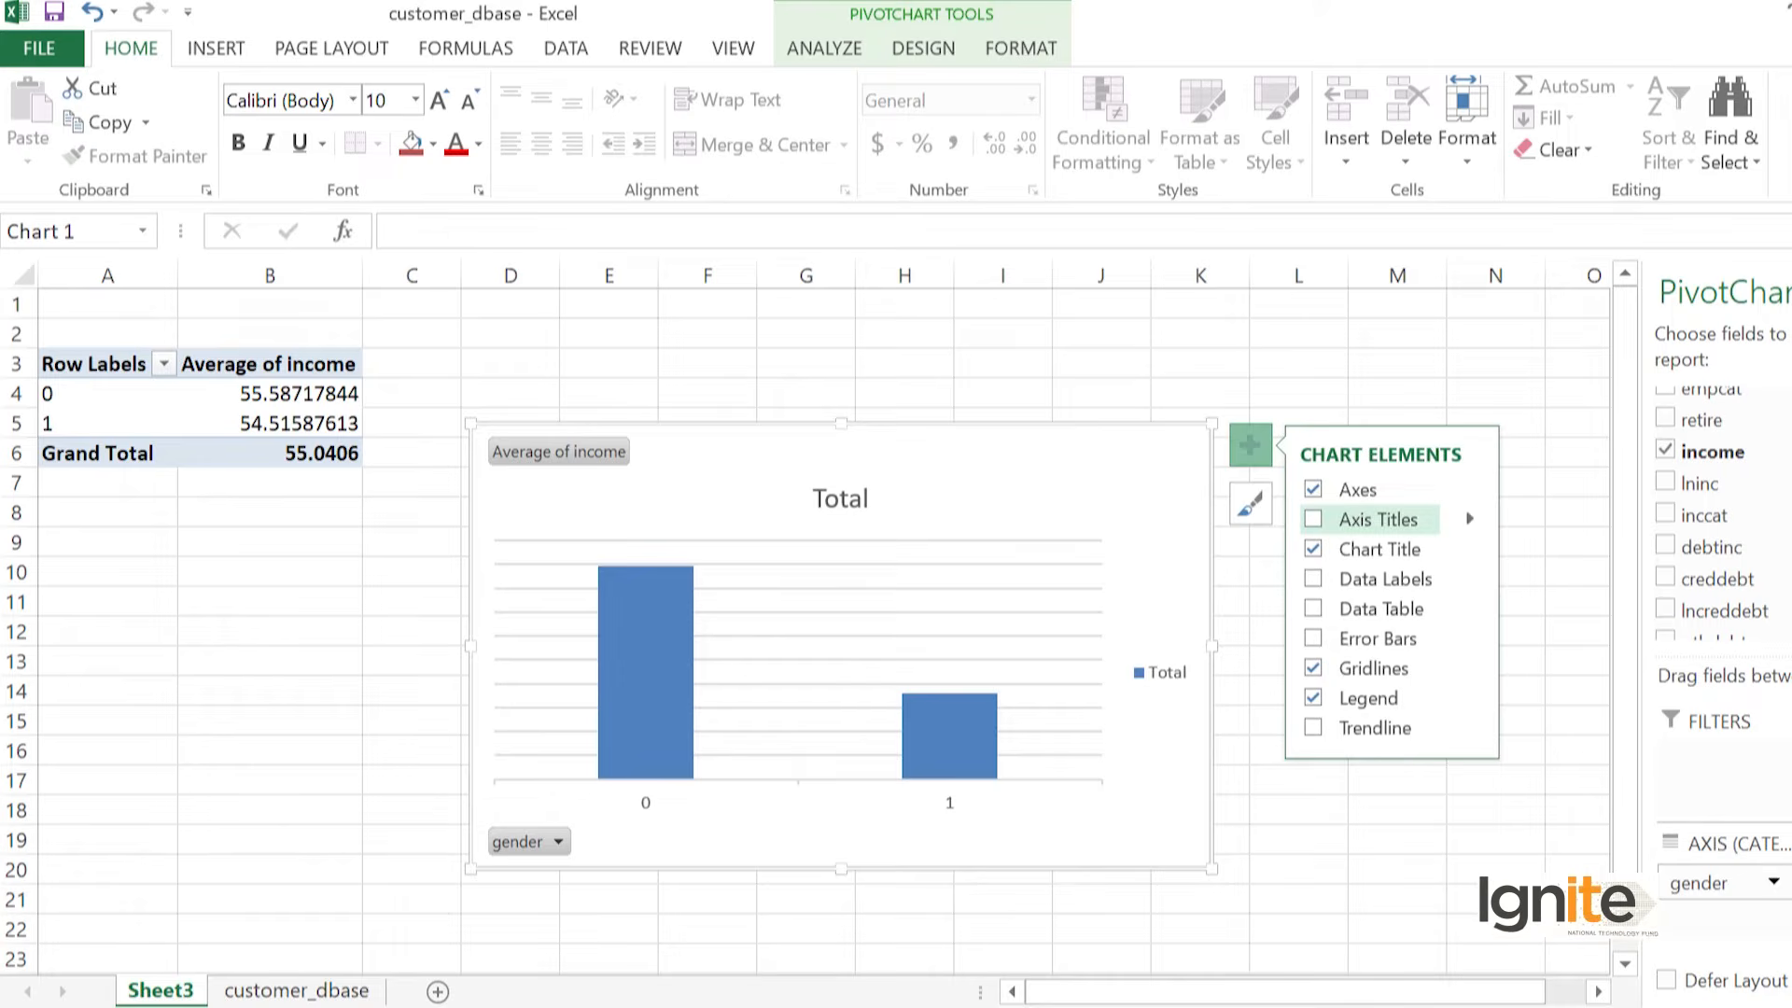
click(1313, 519)
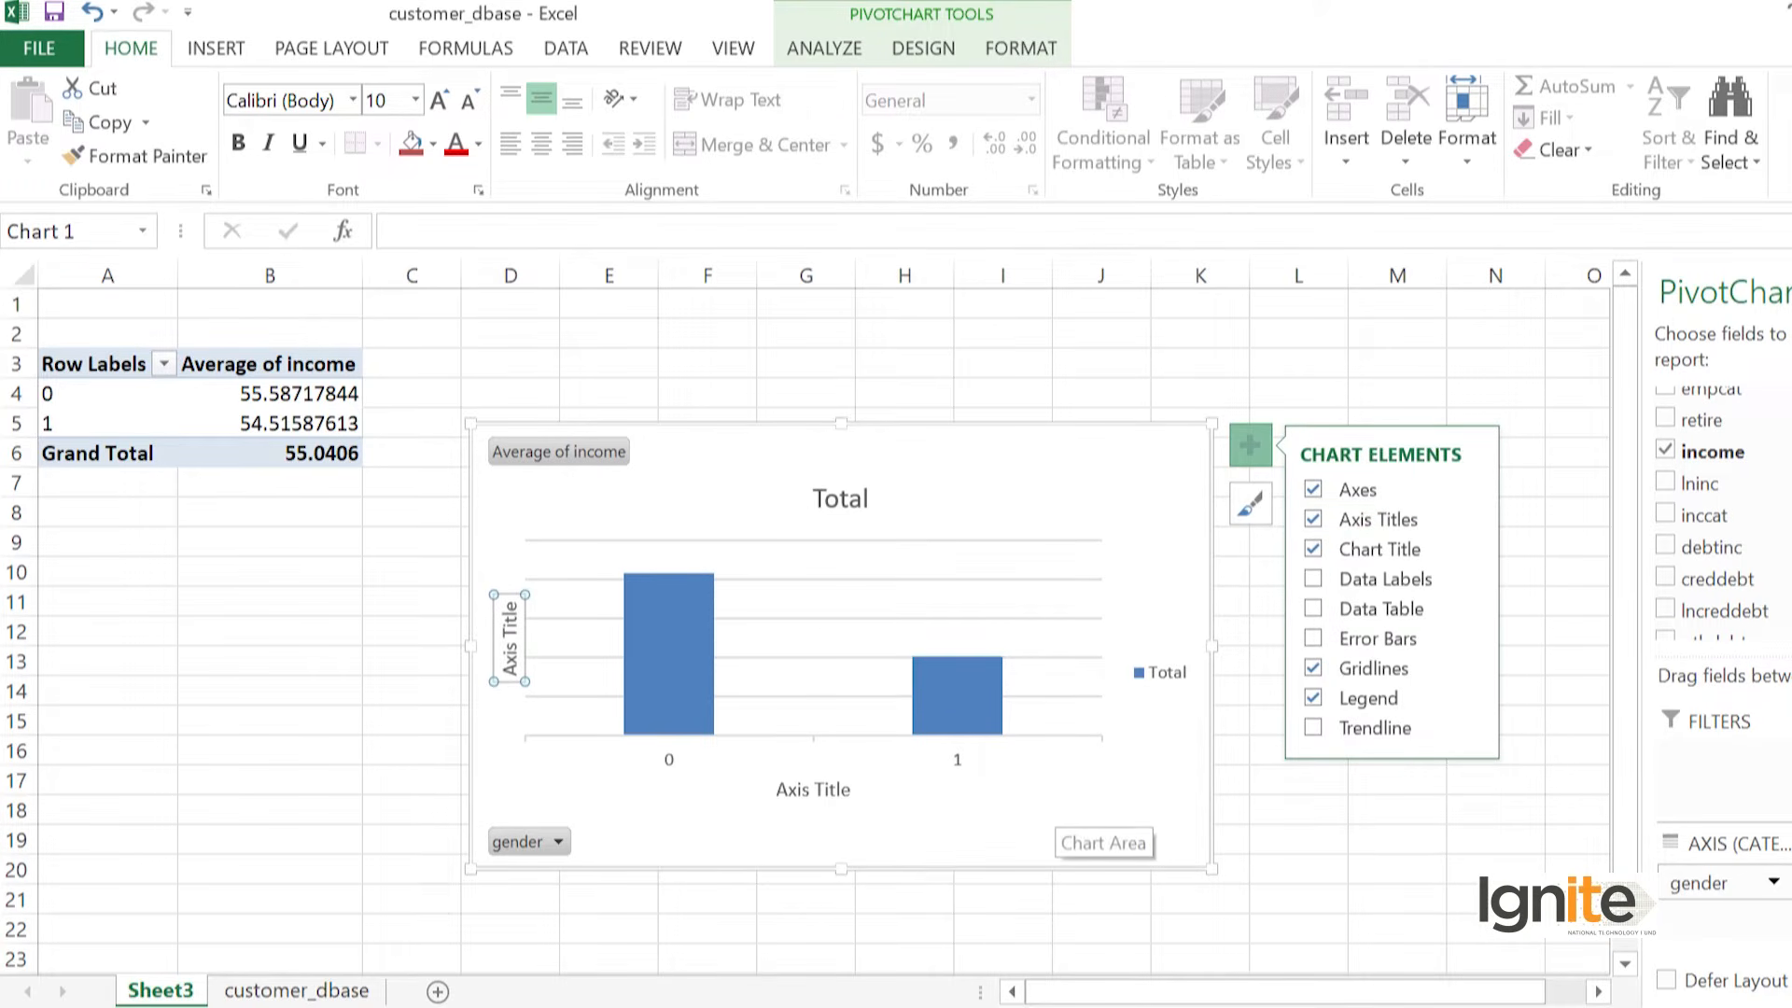
Step: Replace the placeholder text of the chart's horizontal axis title with "Gender"
click(828, 789)
double_click(828, 790)
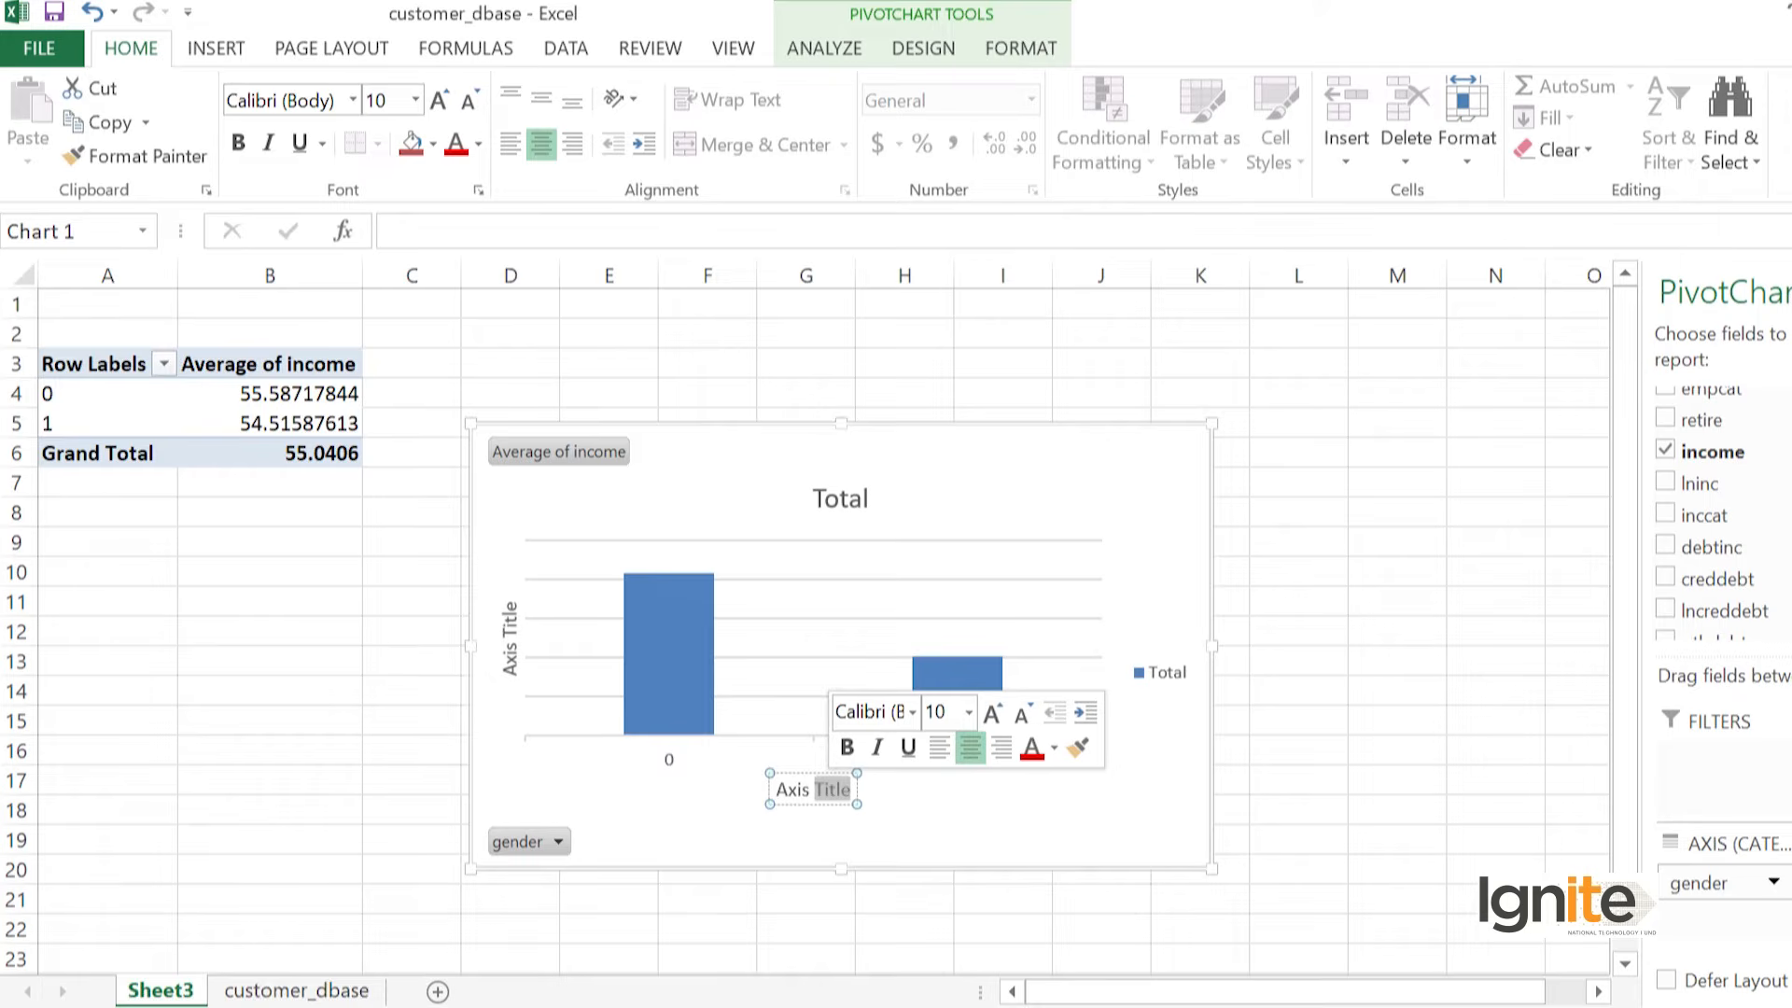
click(851, 789)
key(BackSpace)
key(BackSpace)
key(BackSpace)
key(BackSpace)
key(BackSpace)
key(BackSpace)
key(BackSpace)
key(BackSpace)
key(BackSpace)
key(BackSpace)
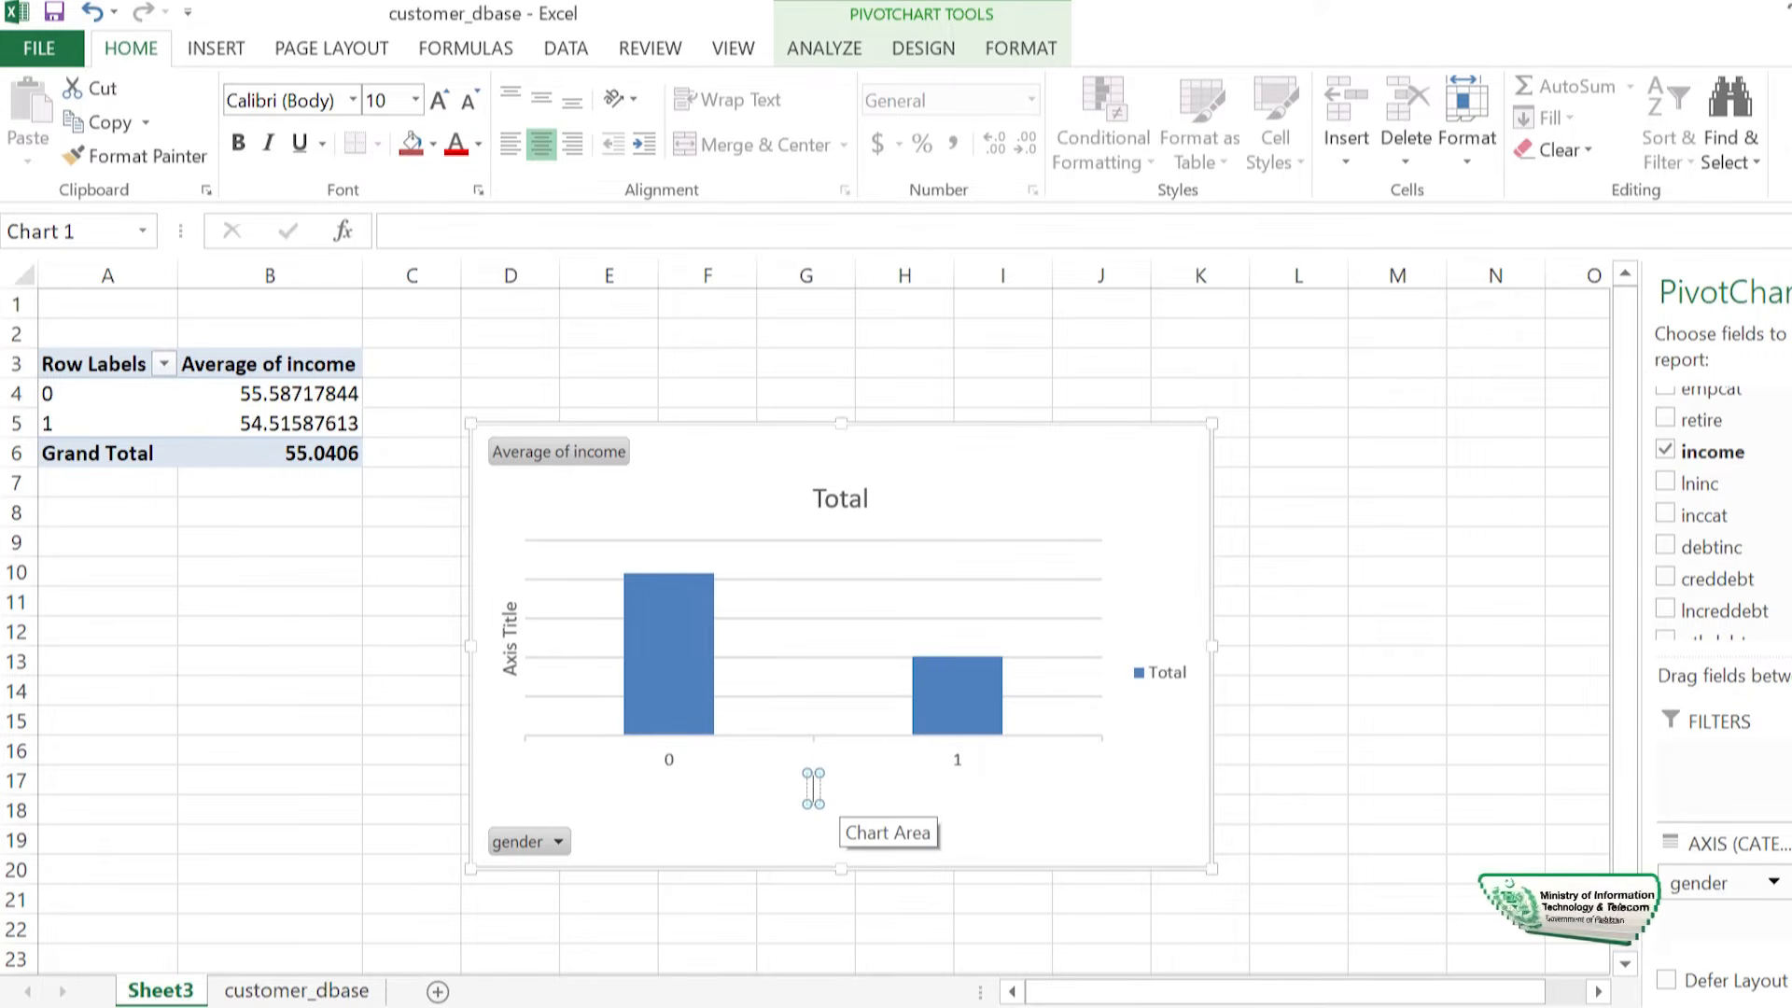
text(Gender)
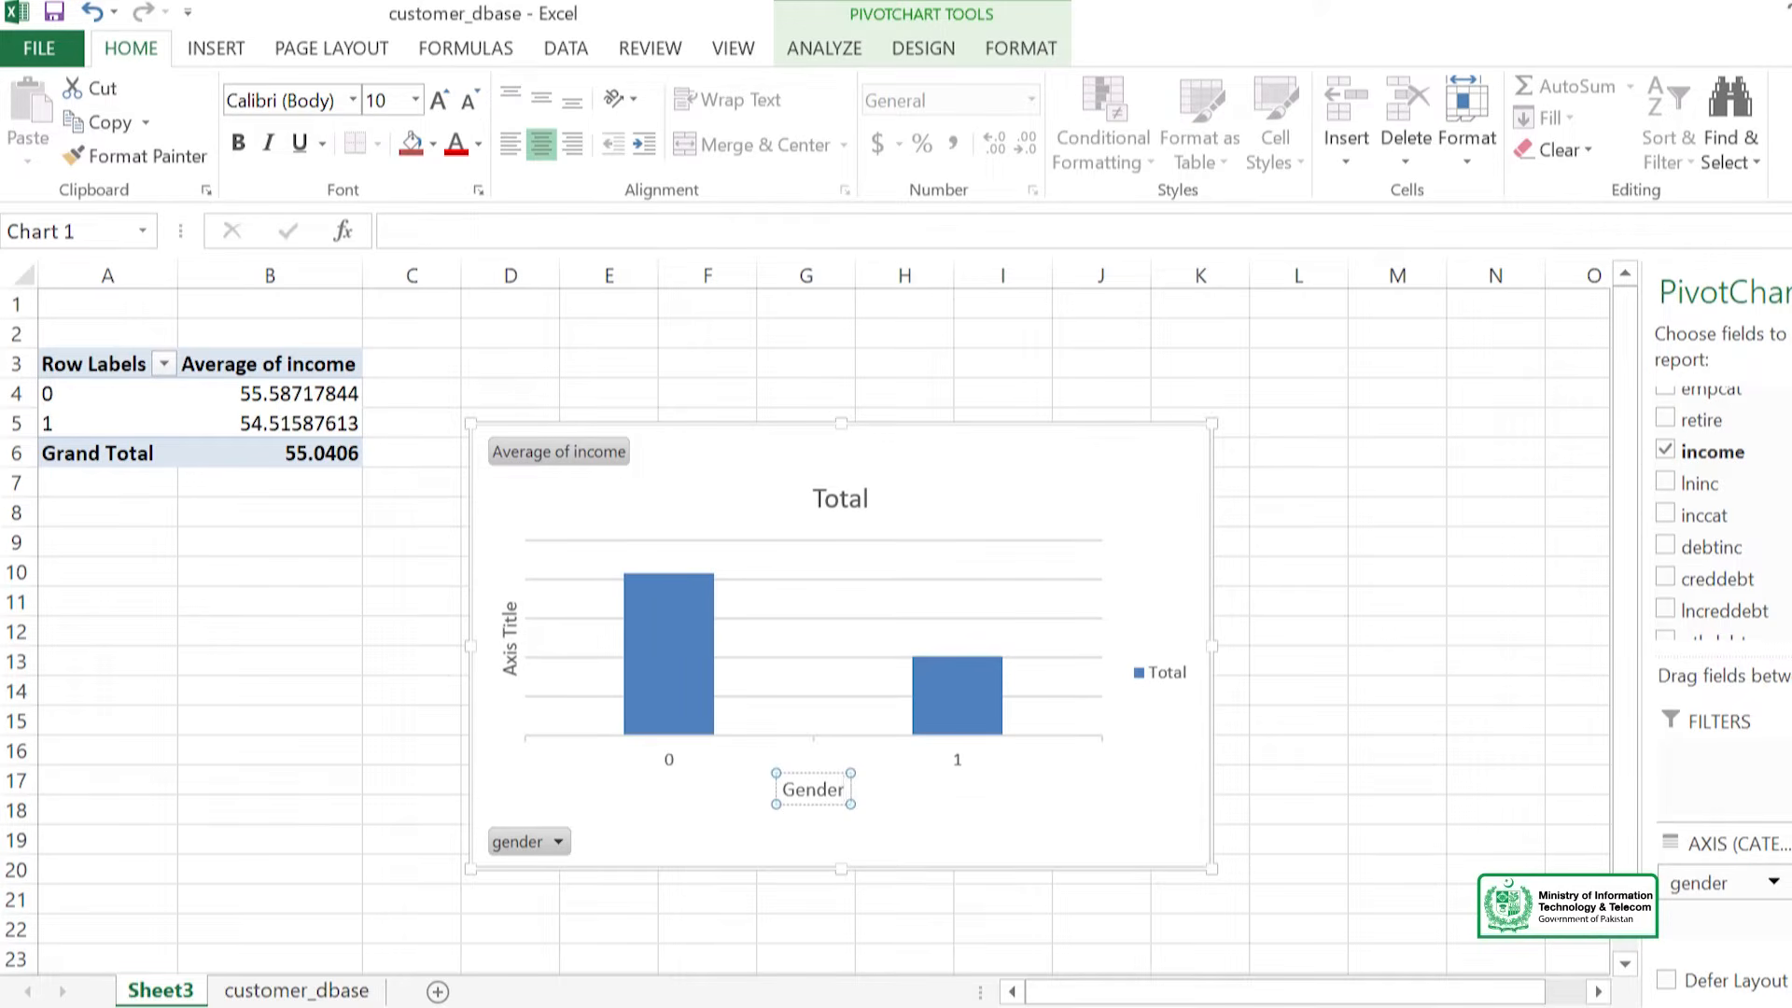
click(933, 821)
Step: Change the chart's vertical axis title to "Average income" and close the PivotChart field list
double_click(509, 638)
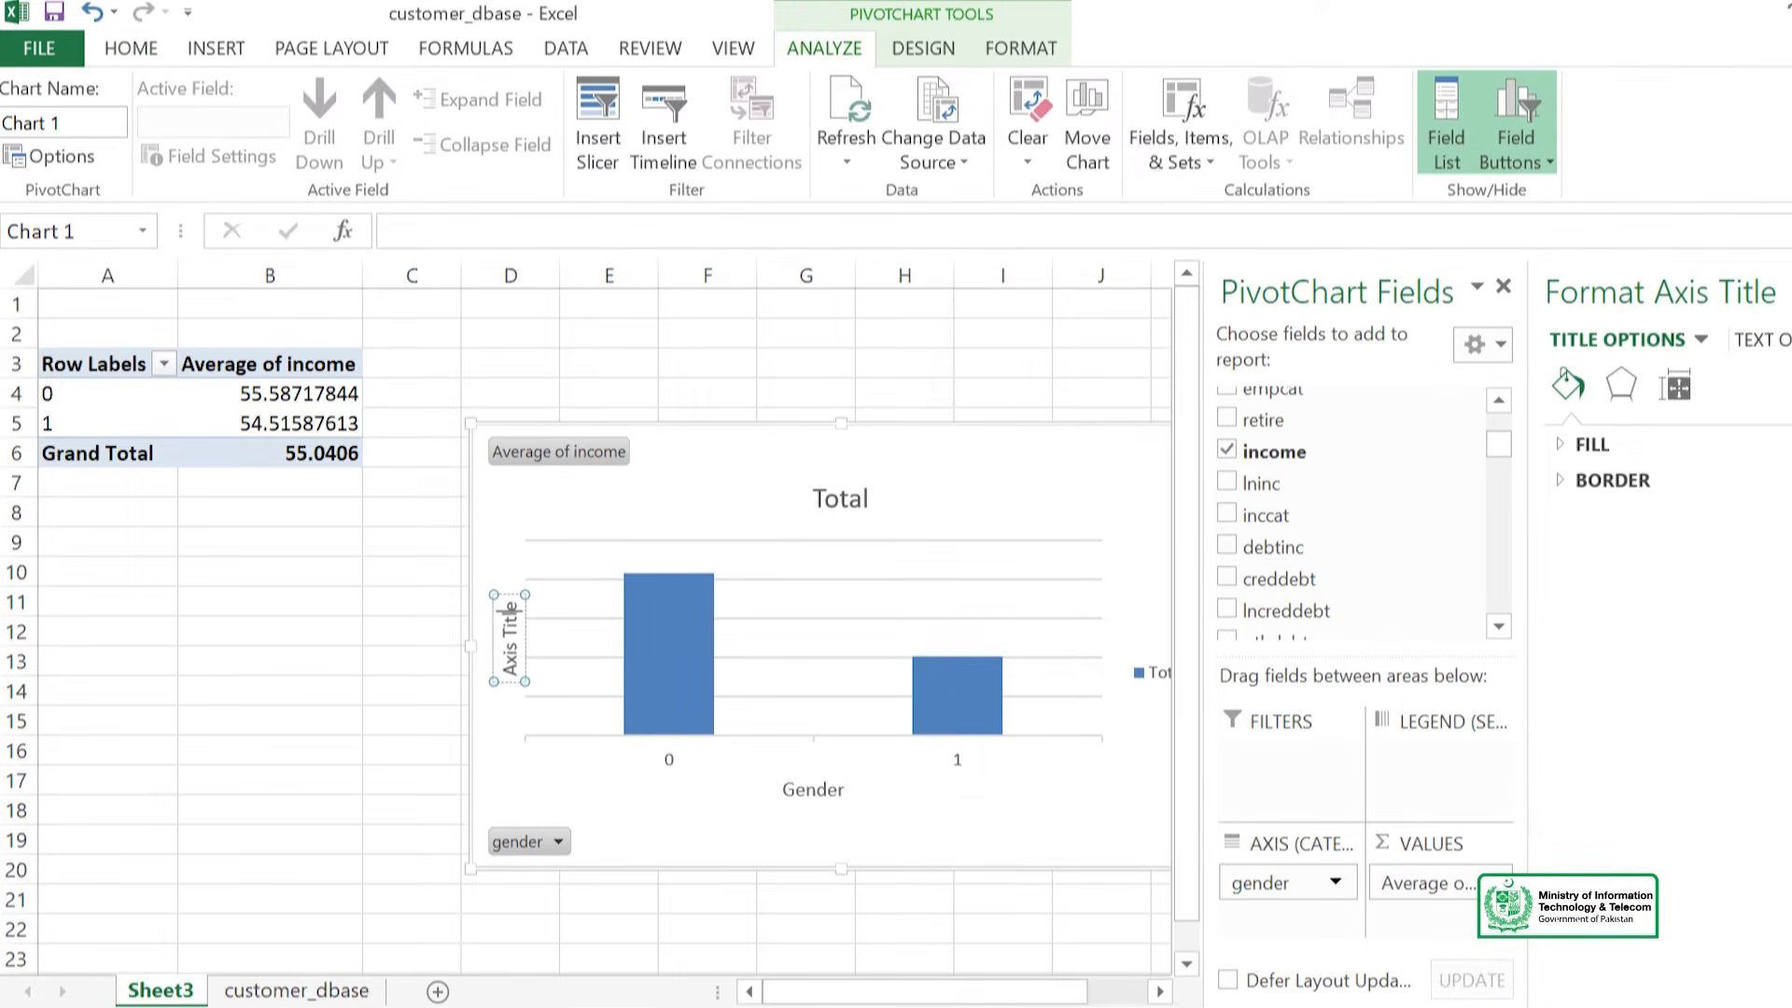
key(BackSpace)
key(BackSpace)
key(BackSpace)
key(BackSpace)
key(BackSpace)
key(BackSpace)
key(BackSpace)
key(BackSpace)
key(BackSpace)
key(BackSpace)
text(Average income)
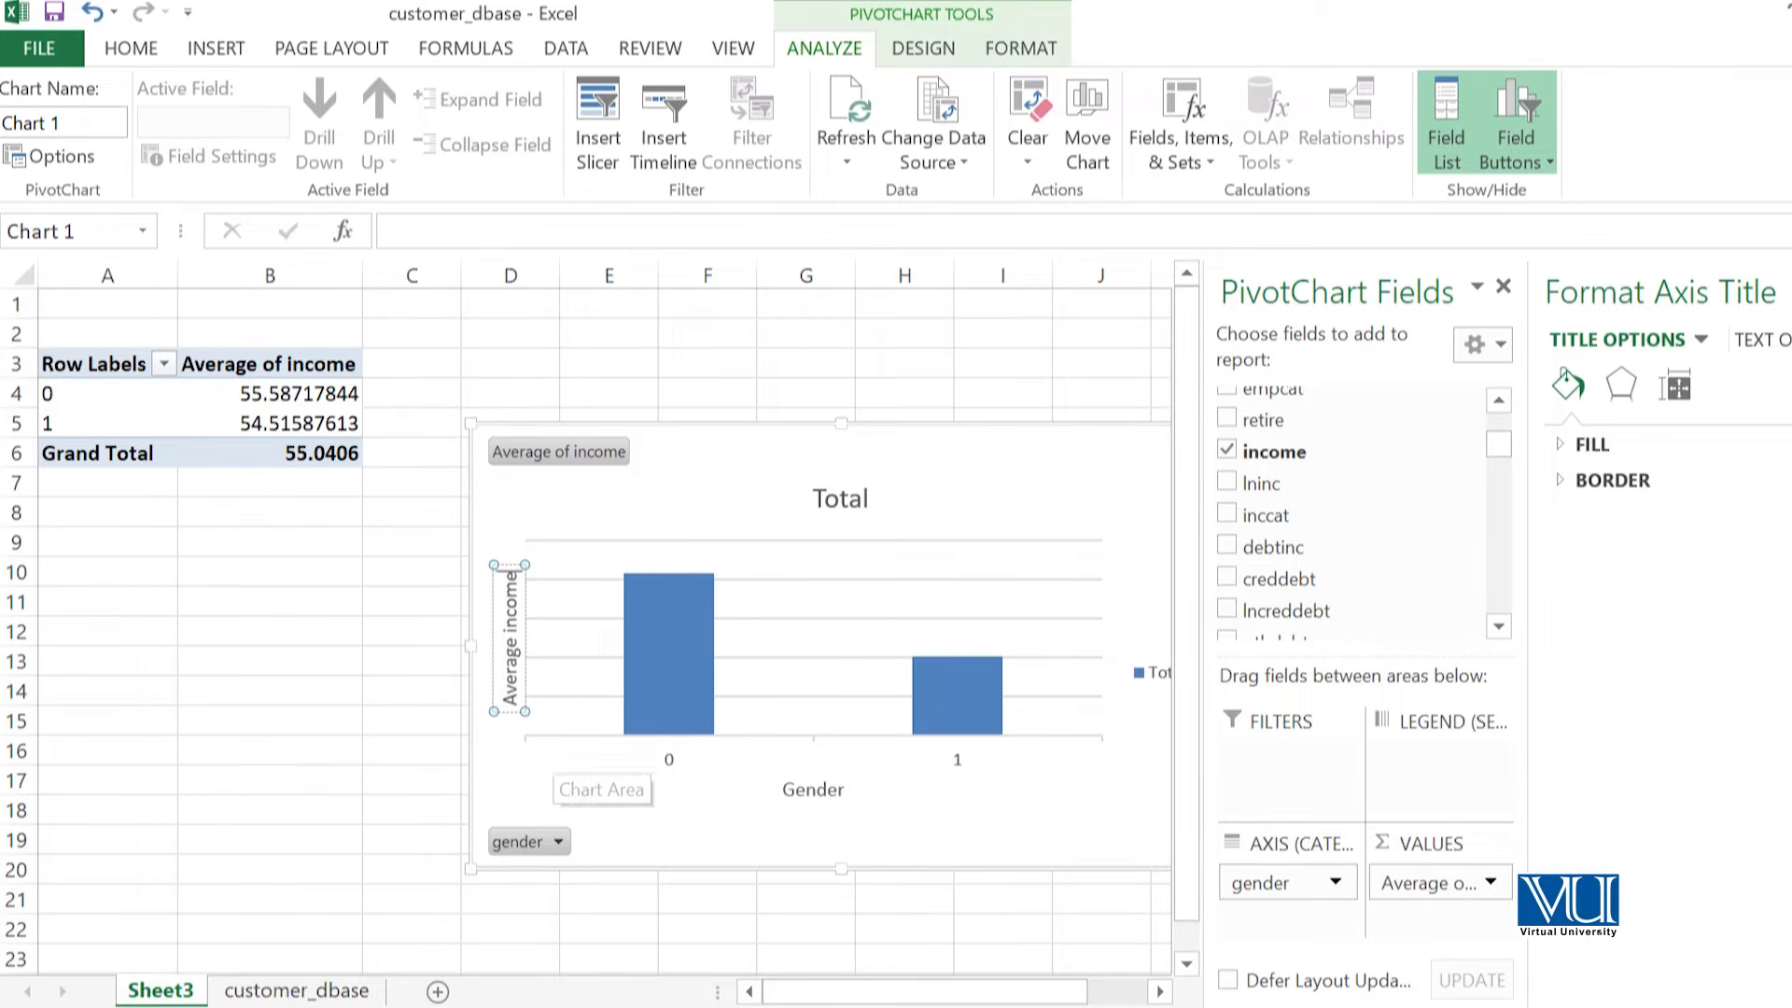
click(554, 772)
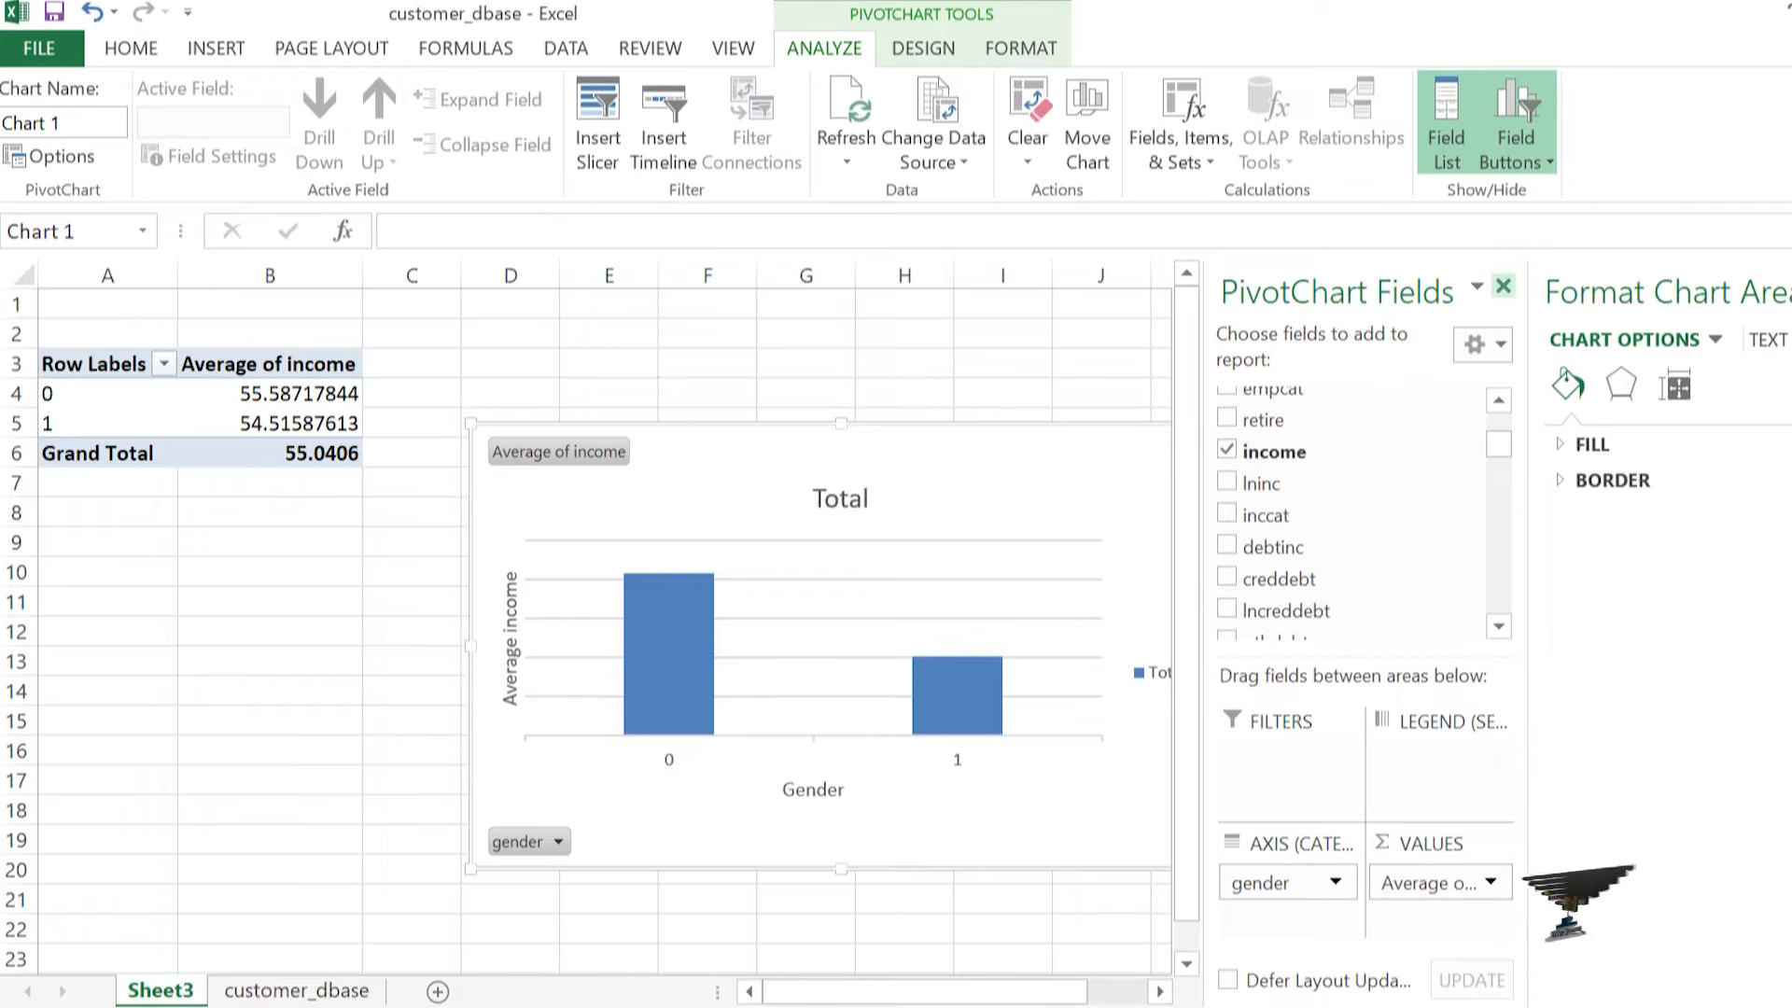
click(1502, 287)
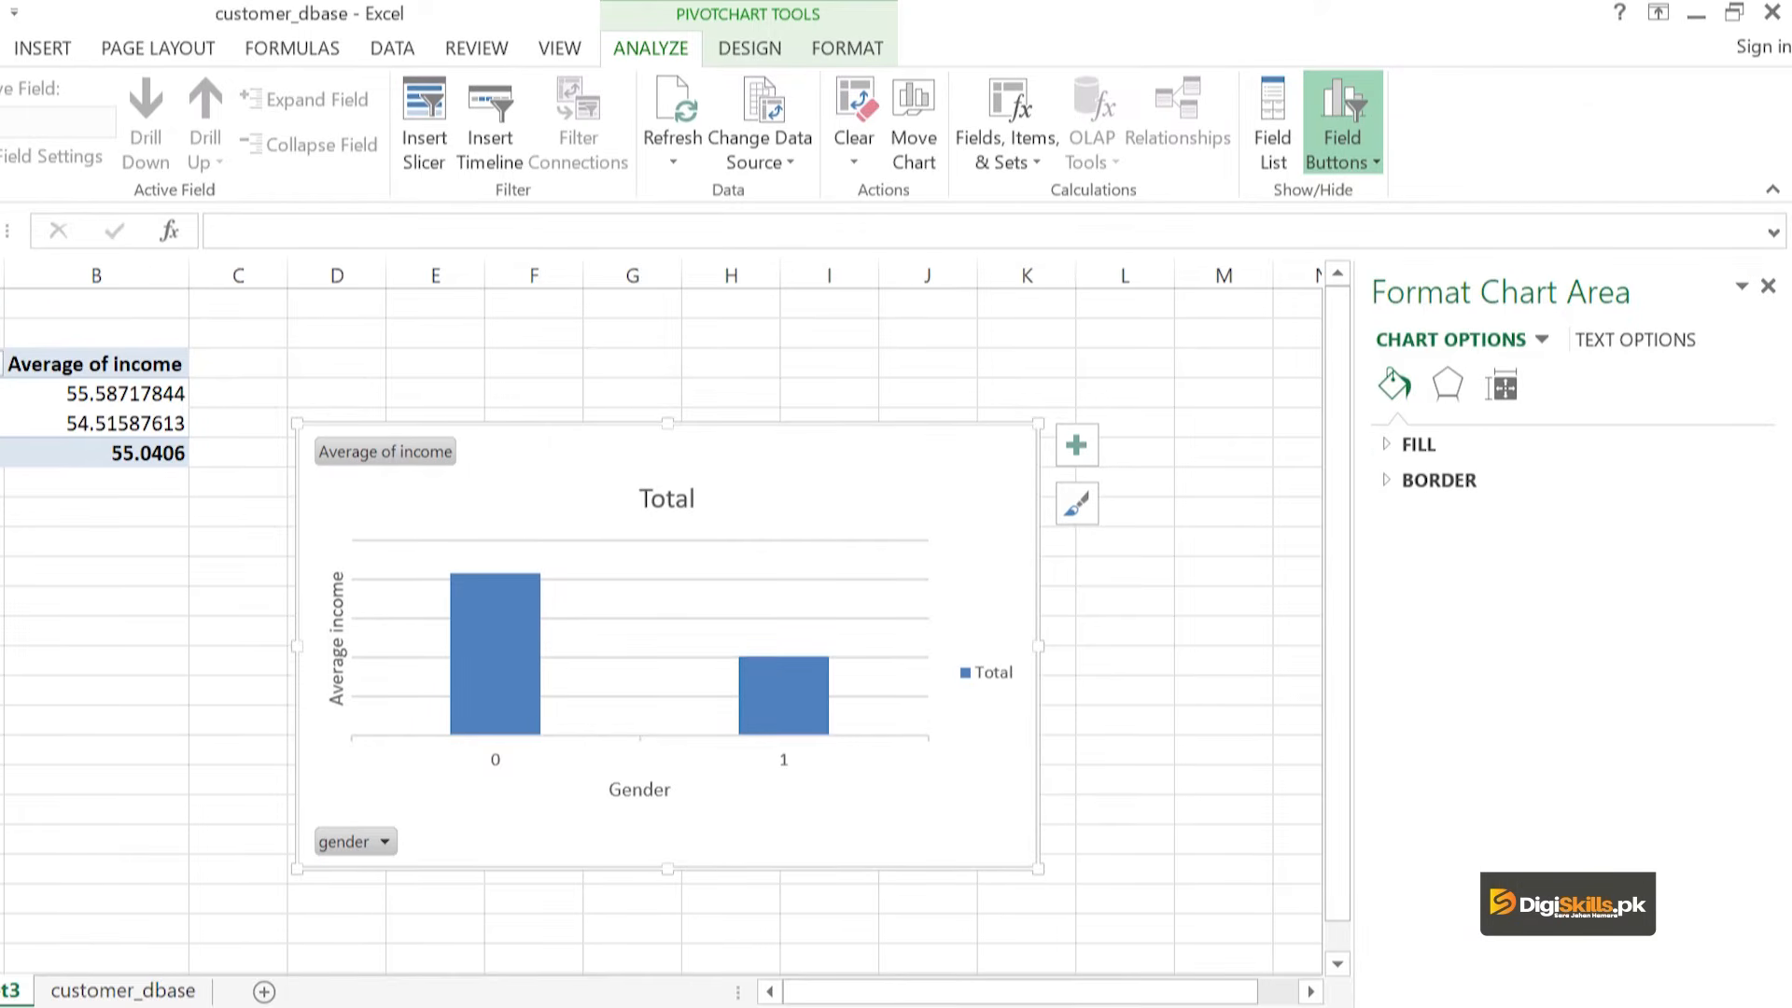
click(1418, 445)
click(1723, 719)
click(1722, 719)
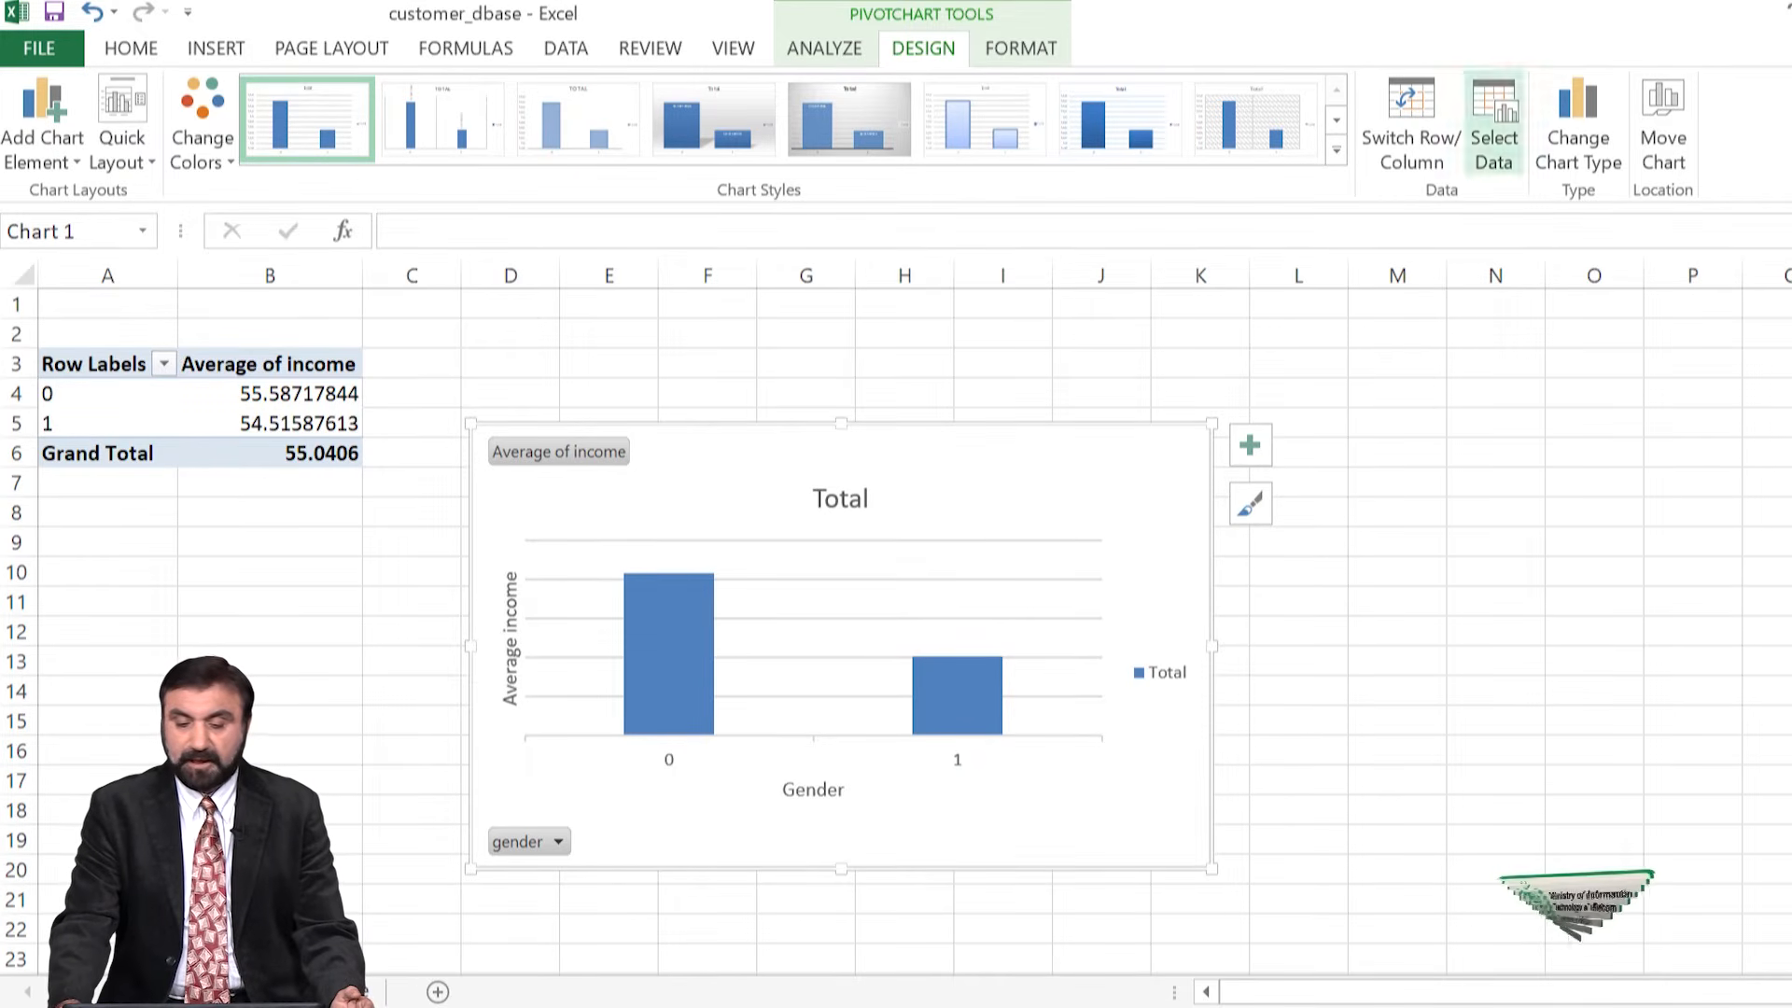
click(824, 49)
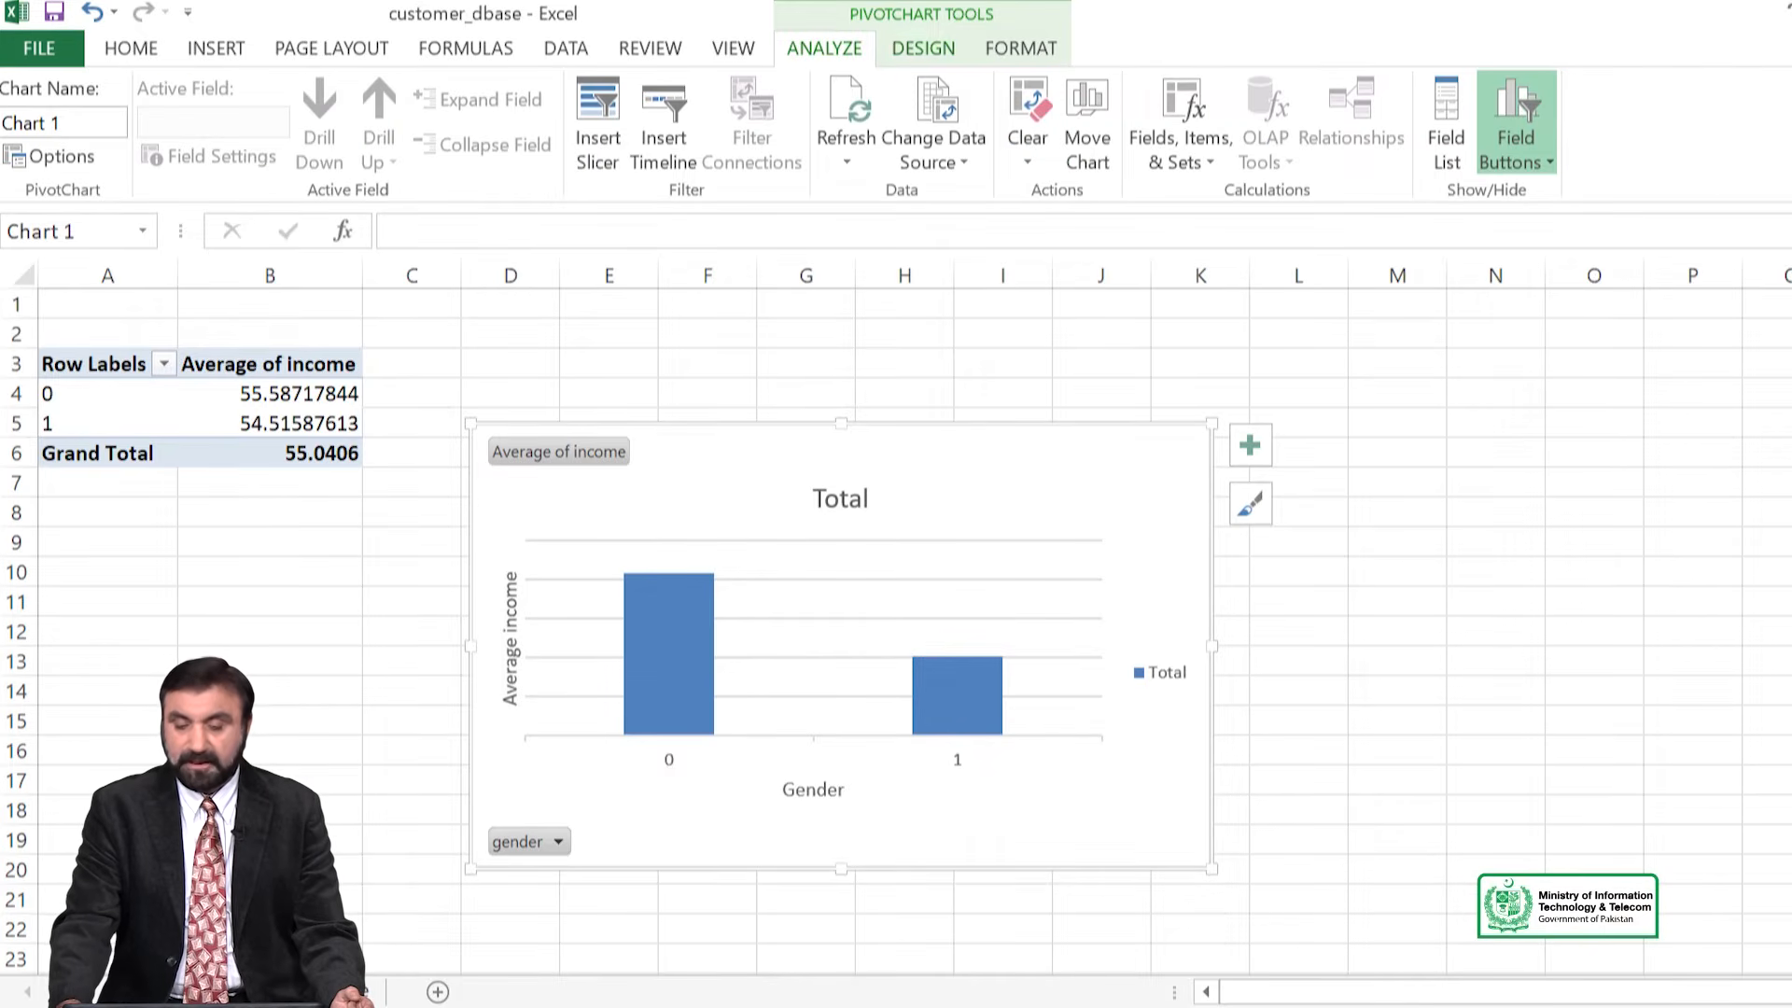
Step: Preview the line, pie, bar, scatter, stock, surface and radar chart types for the PivotChart, and cancel without changing it
click(922, 48)
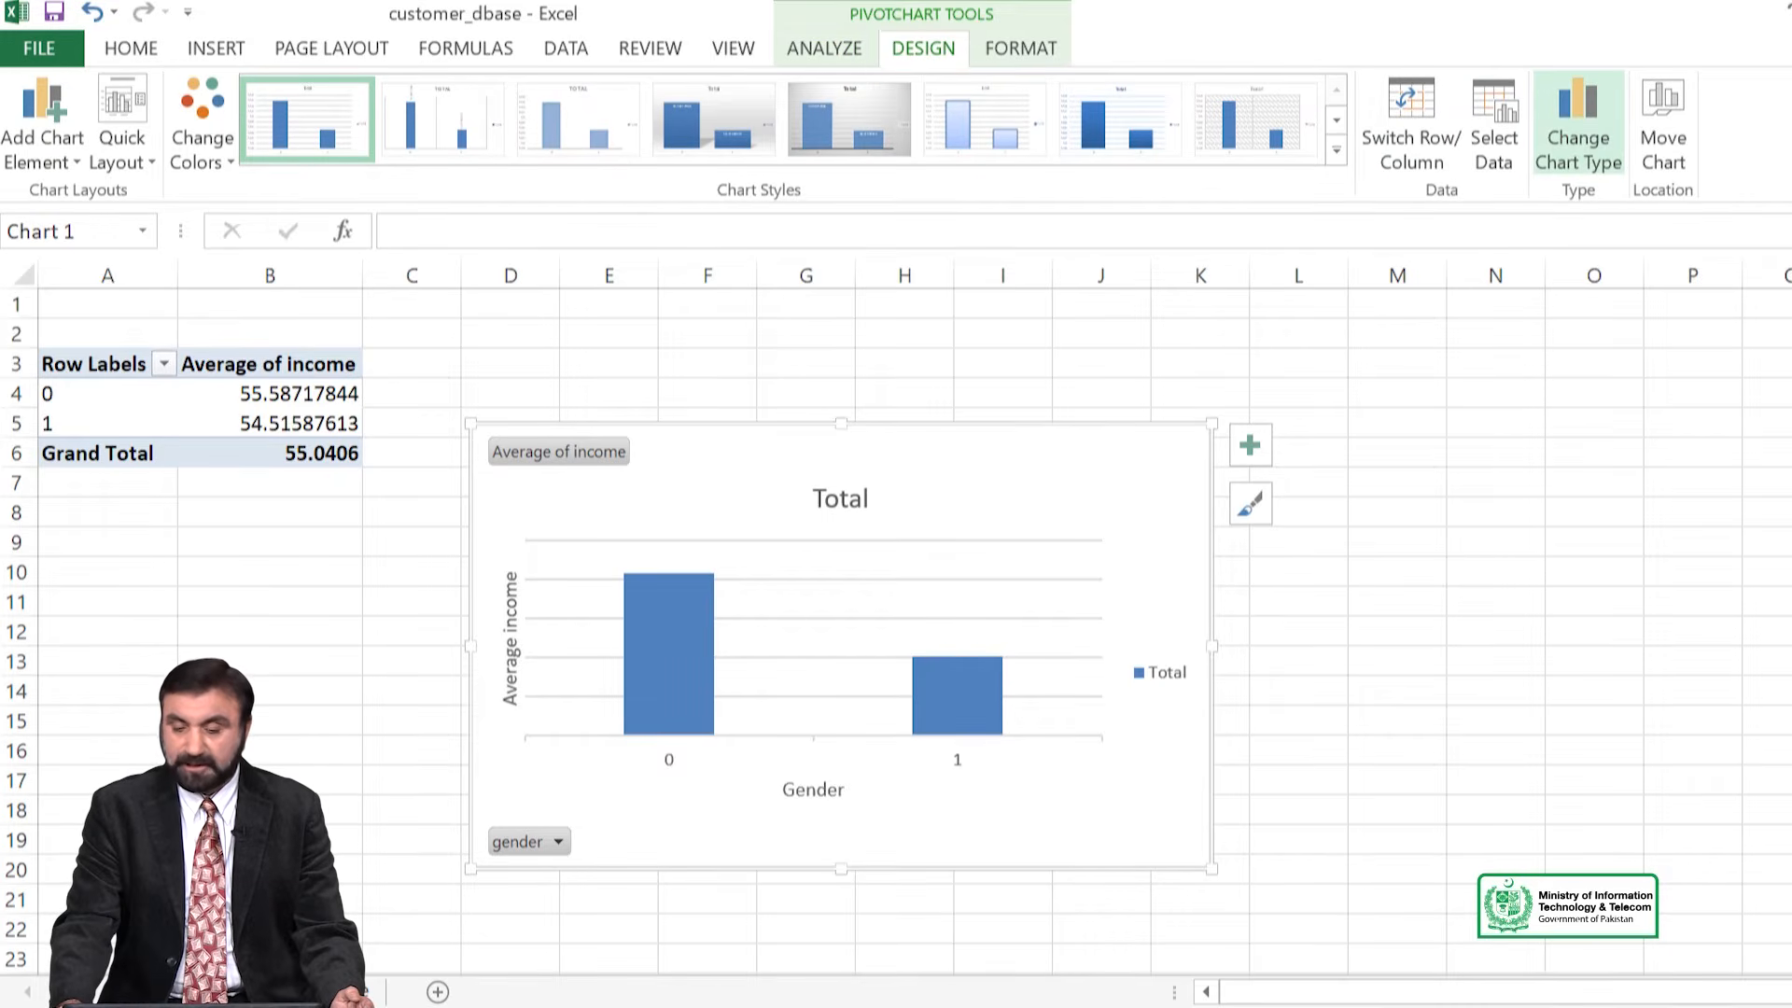
click(1577, 116)
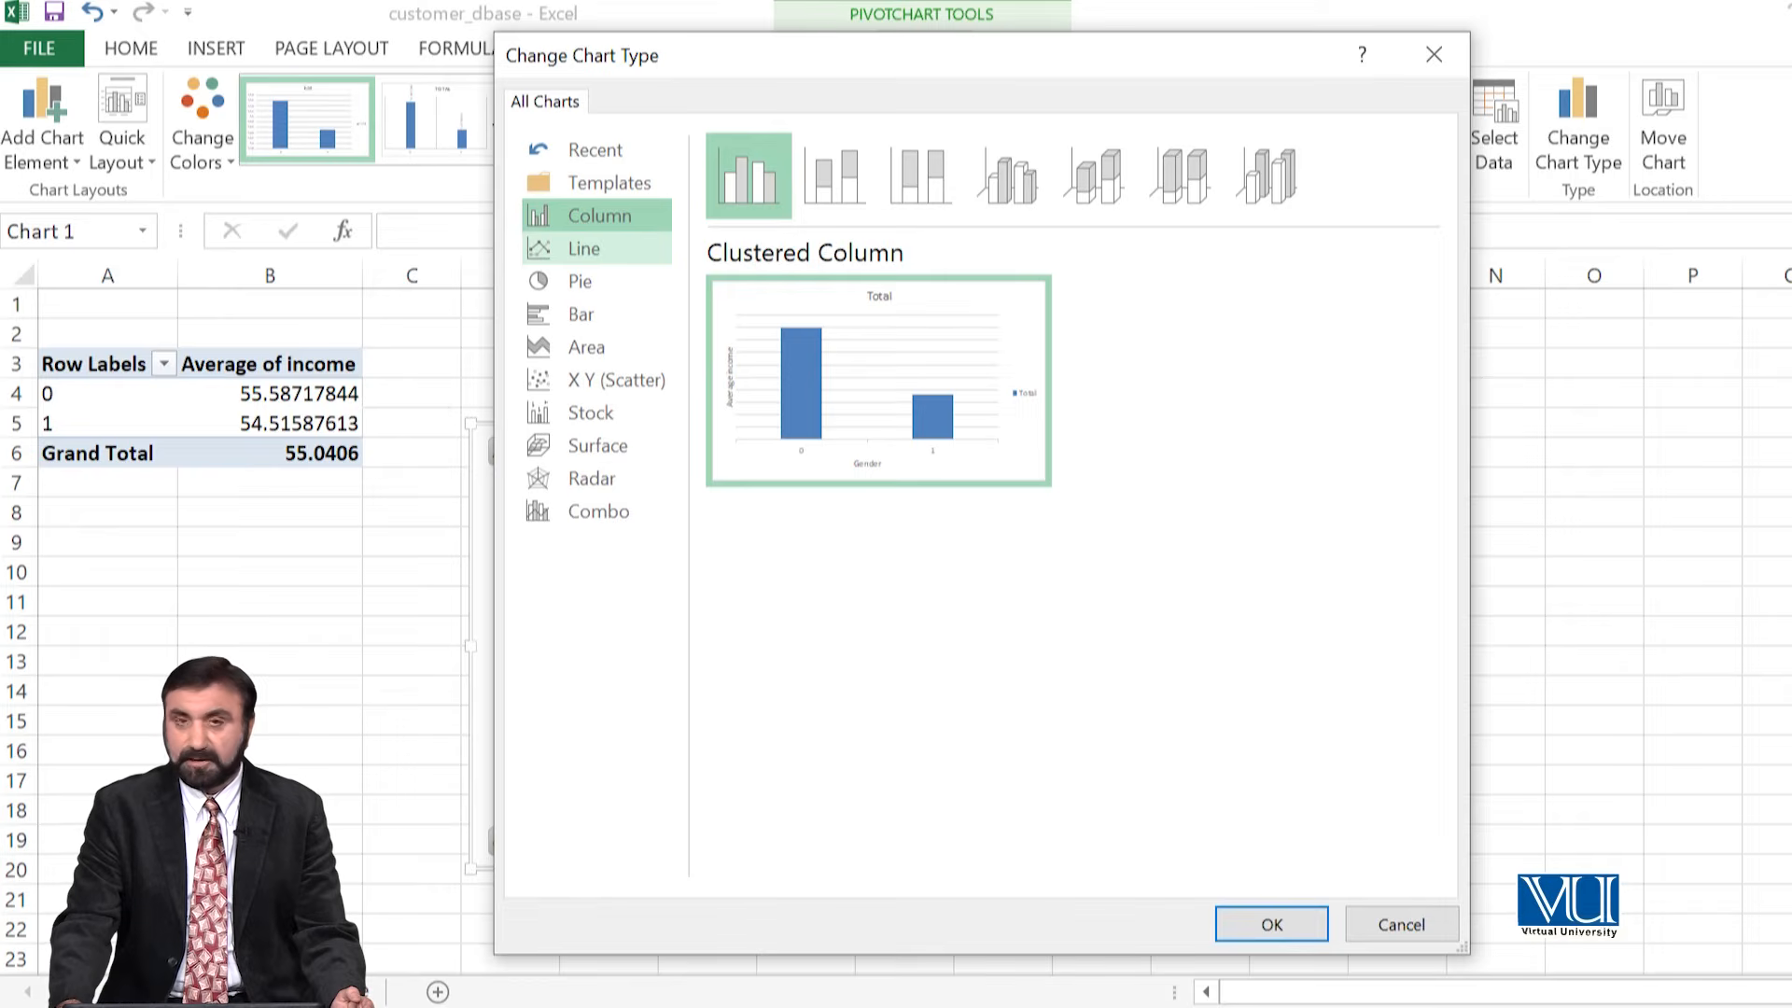
click(595, 248)
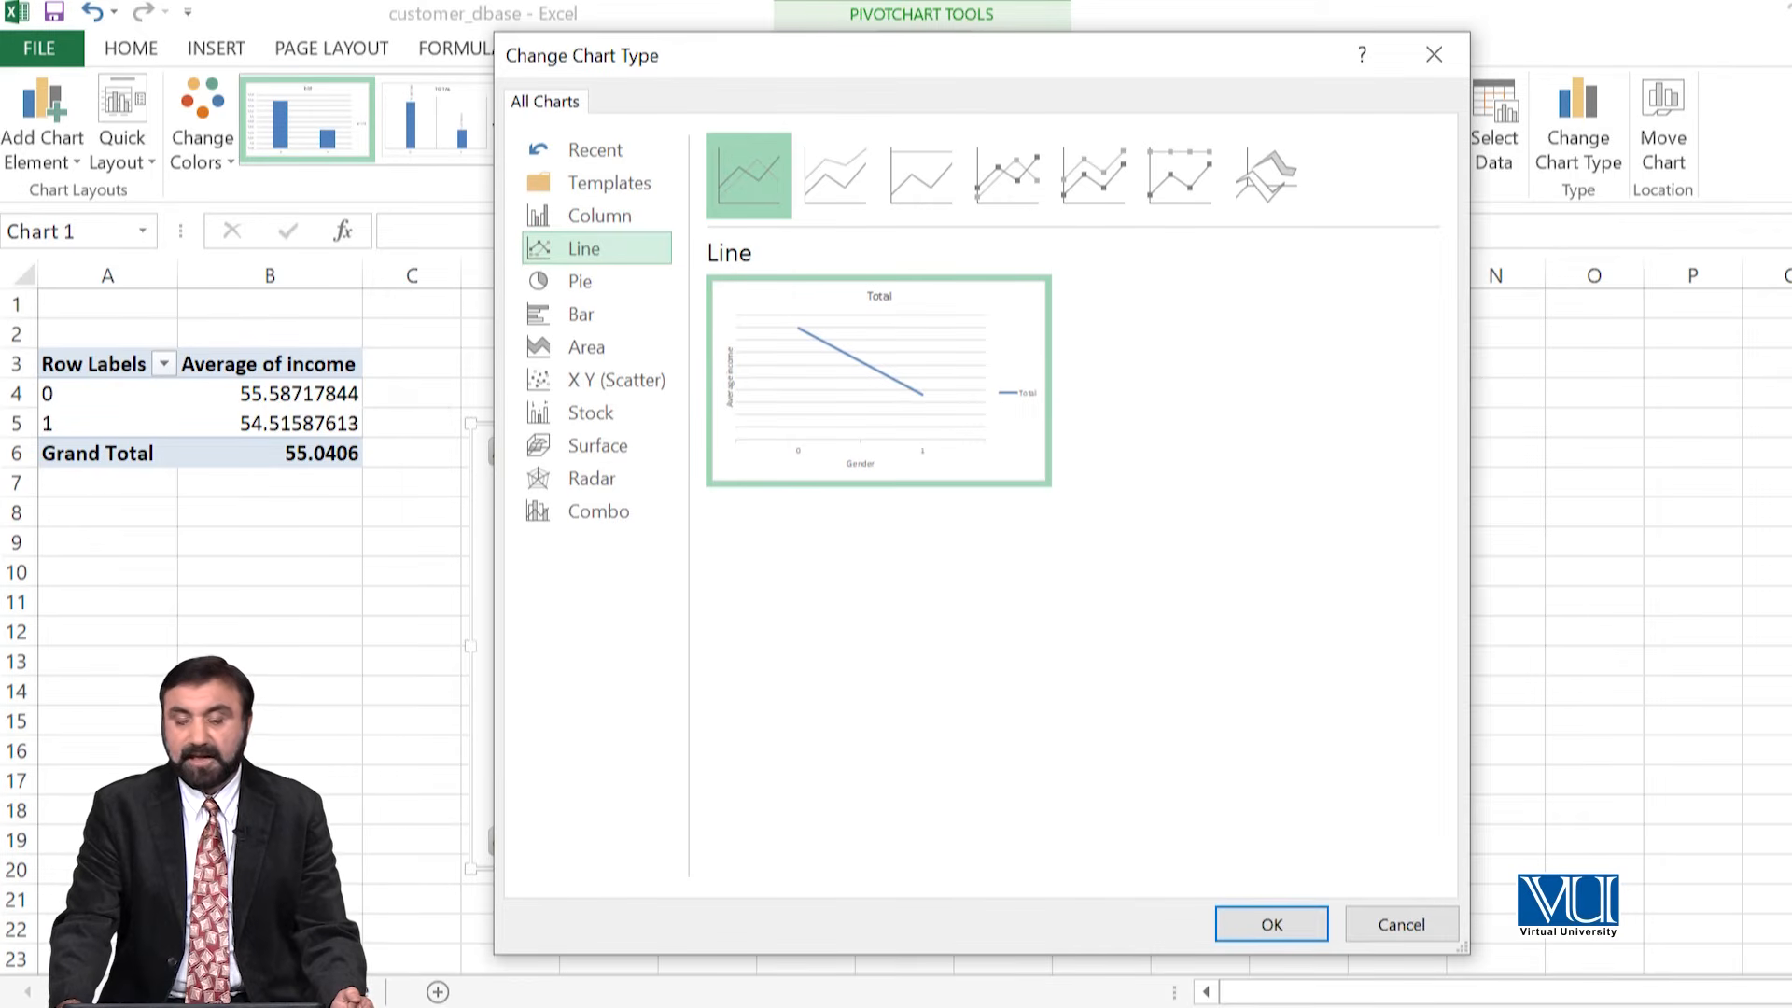
mouse_move(840, 374)
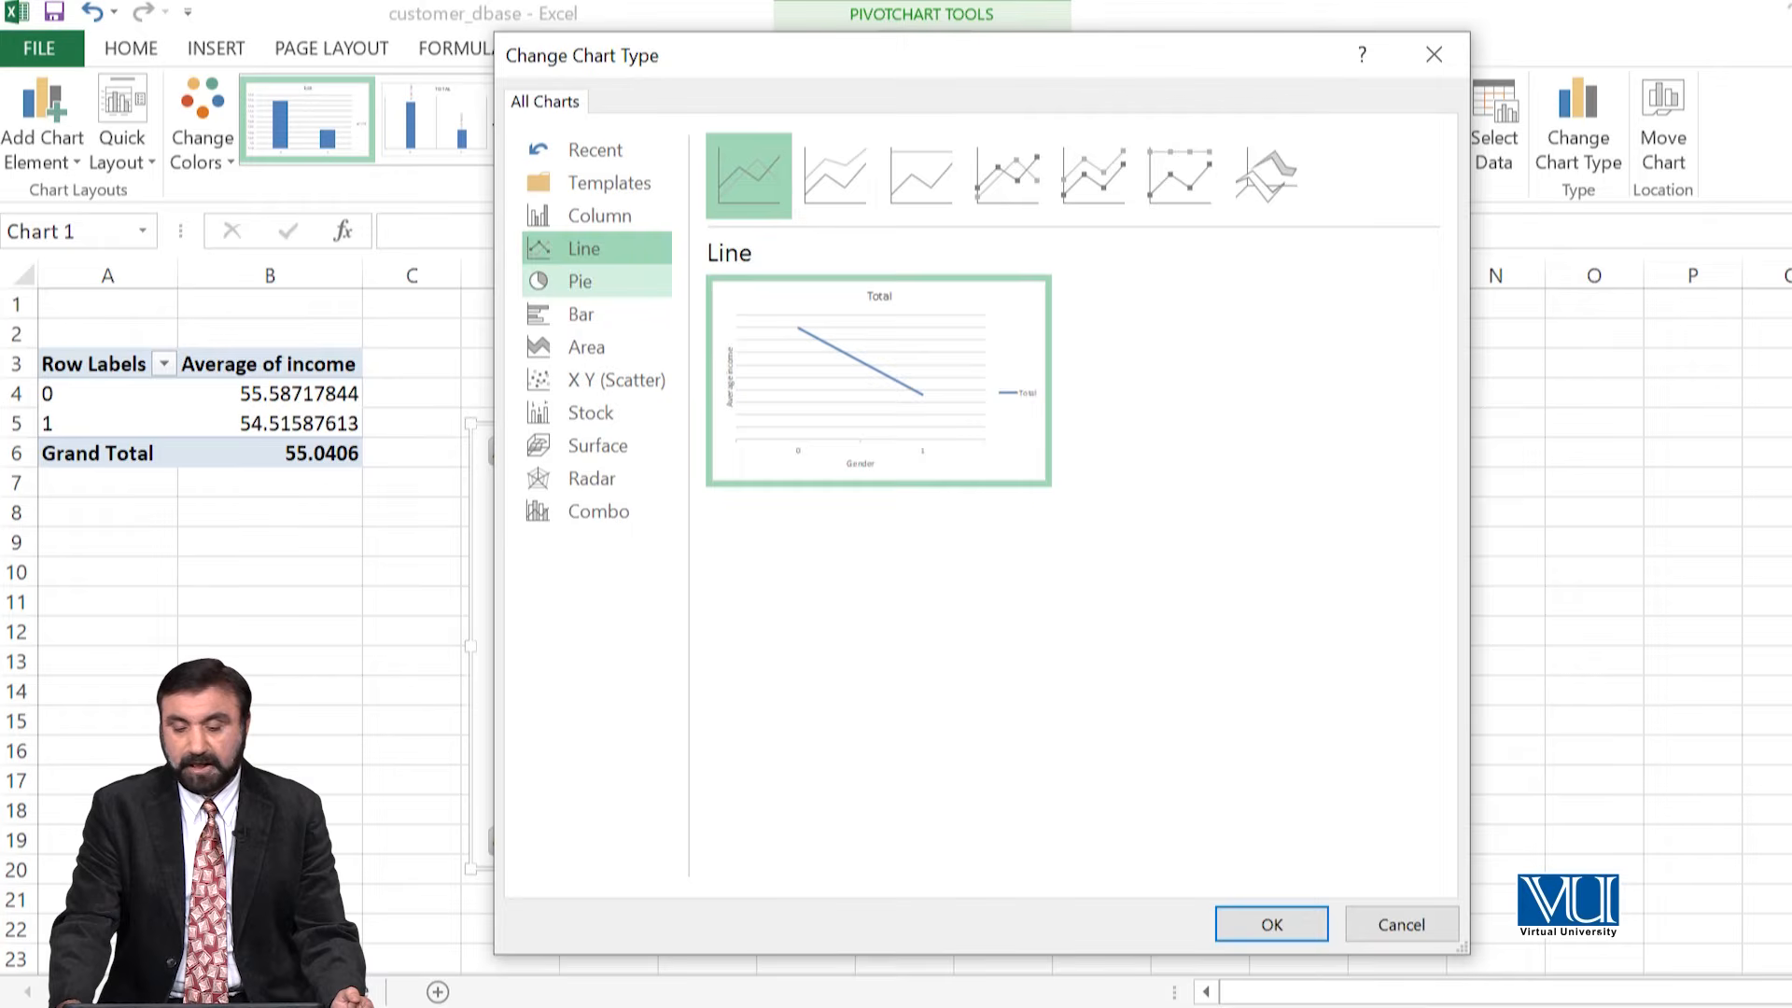
click(595, 281)
mouse_move(840, 373)
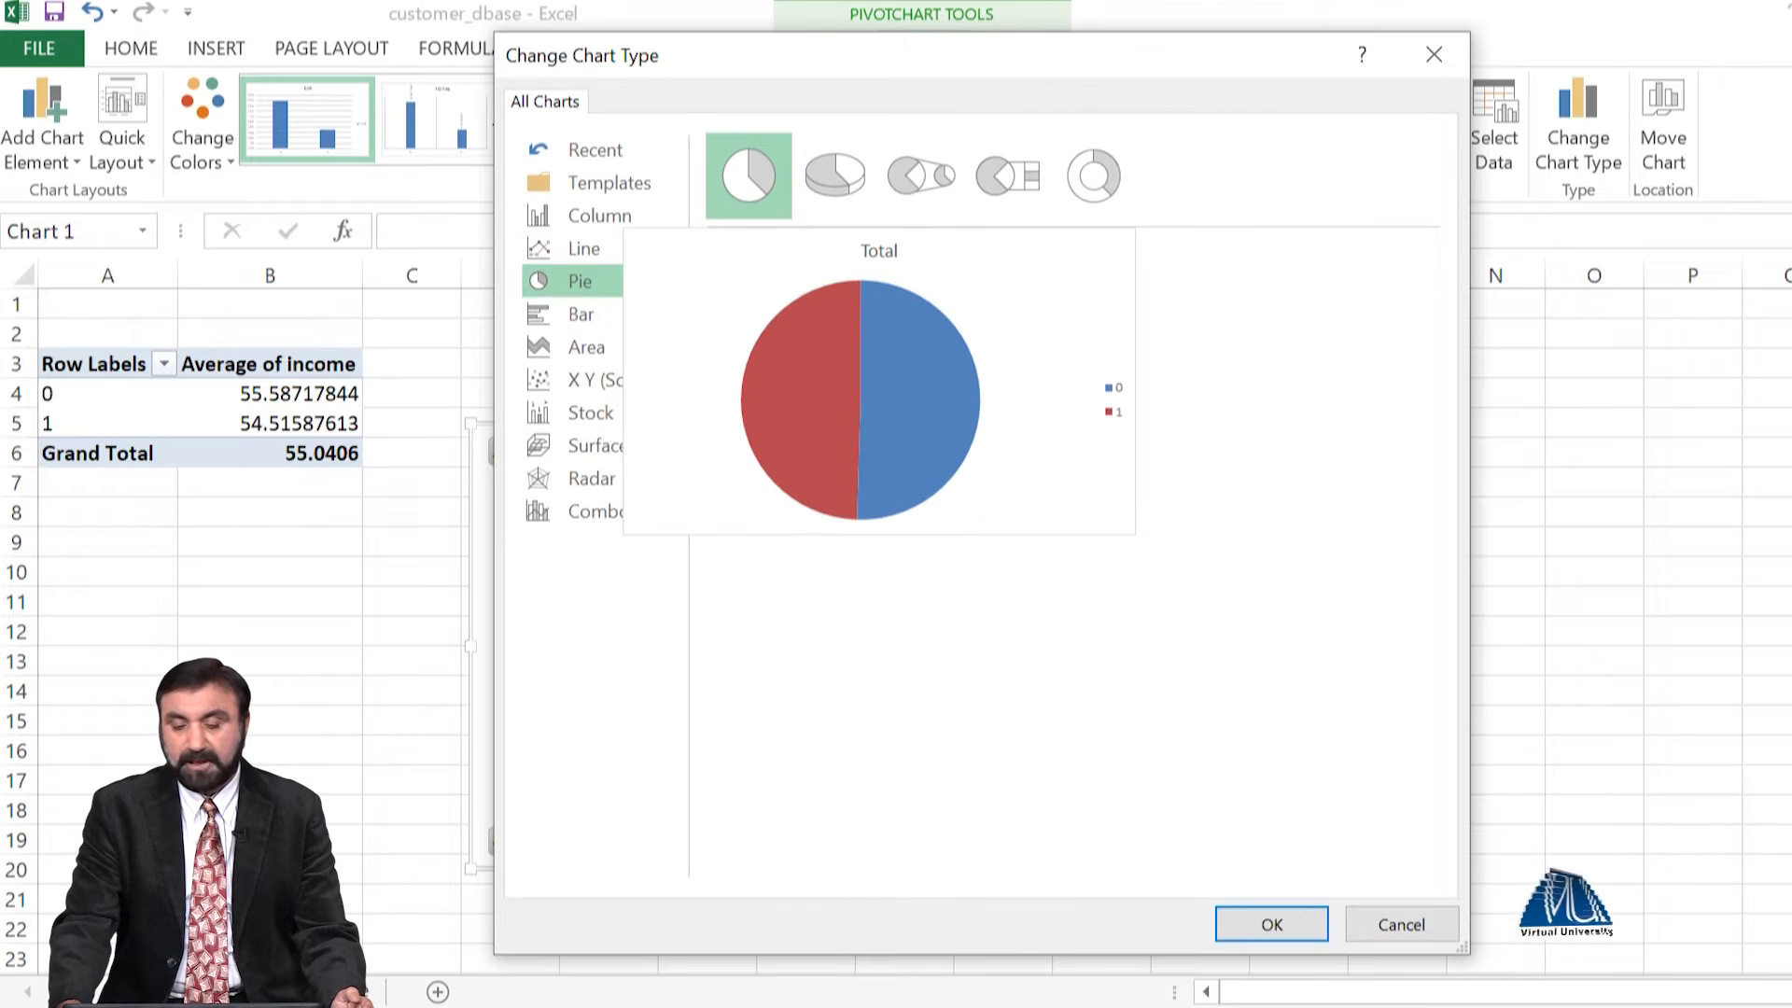
click(595, 315)
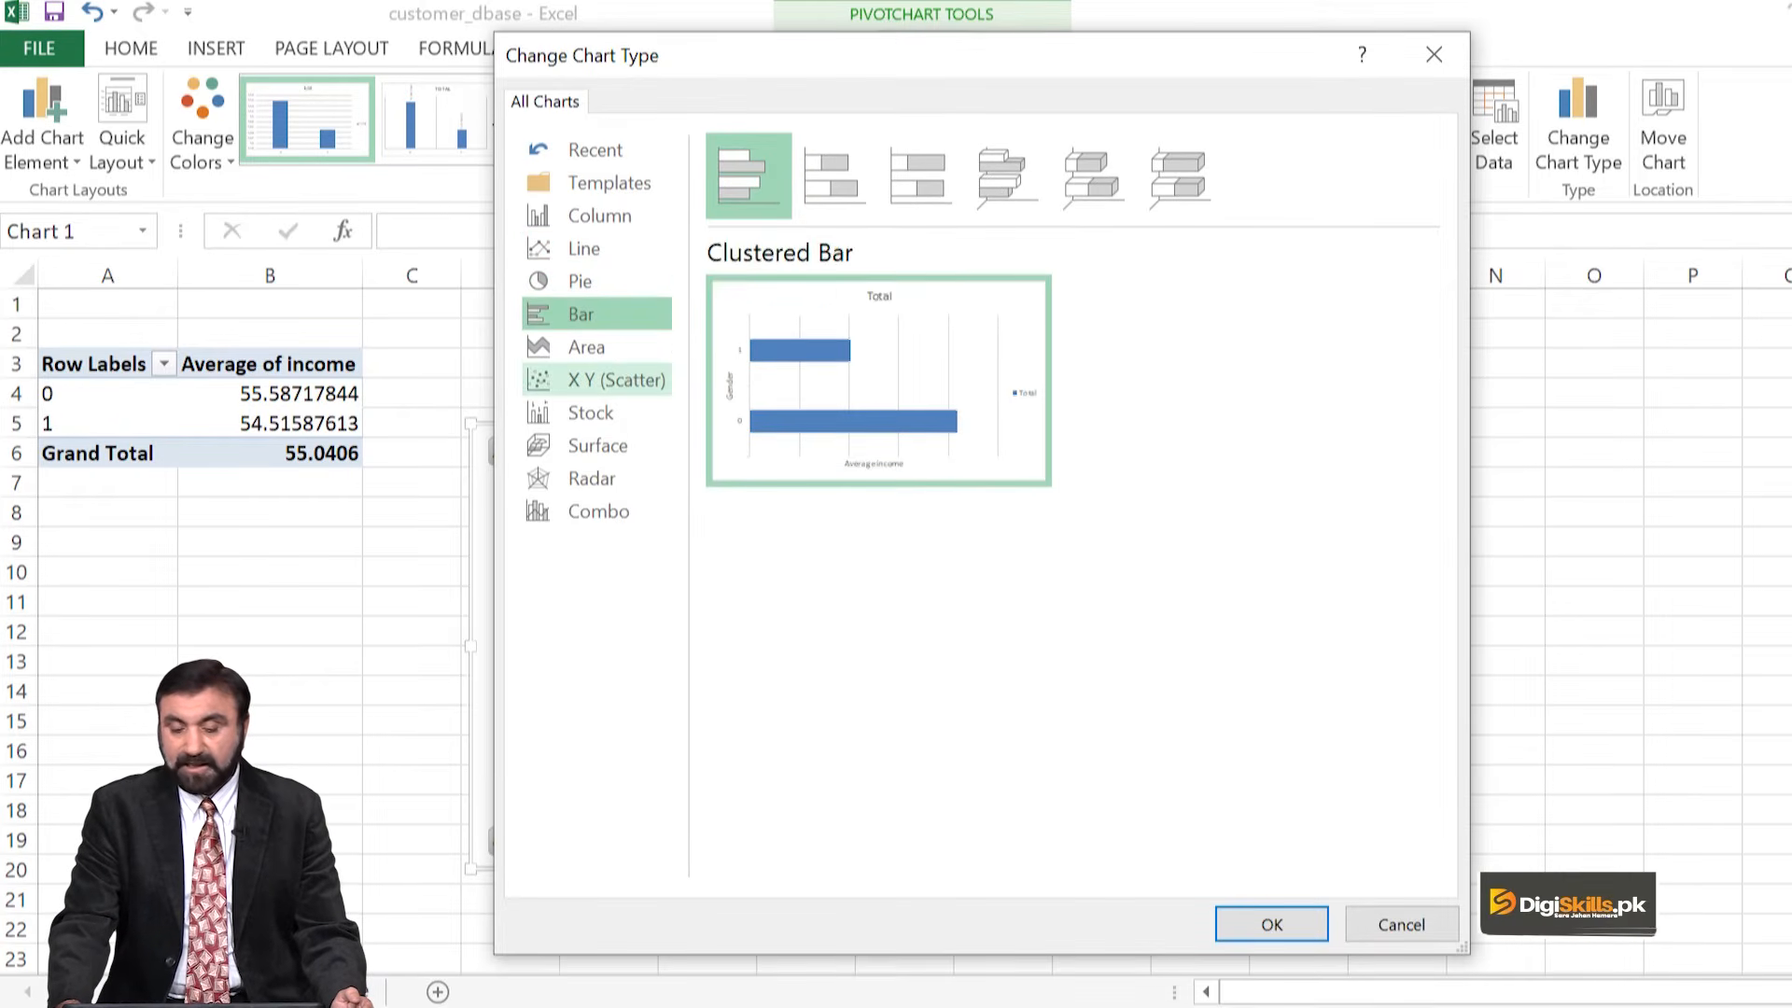
click(598, 380)
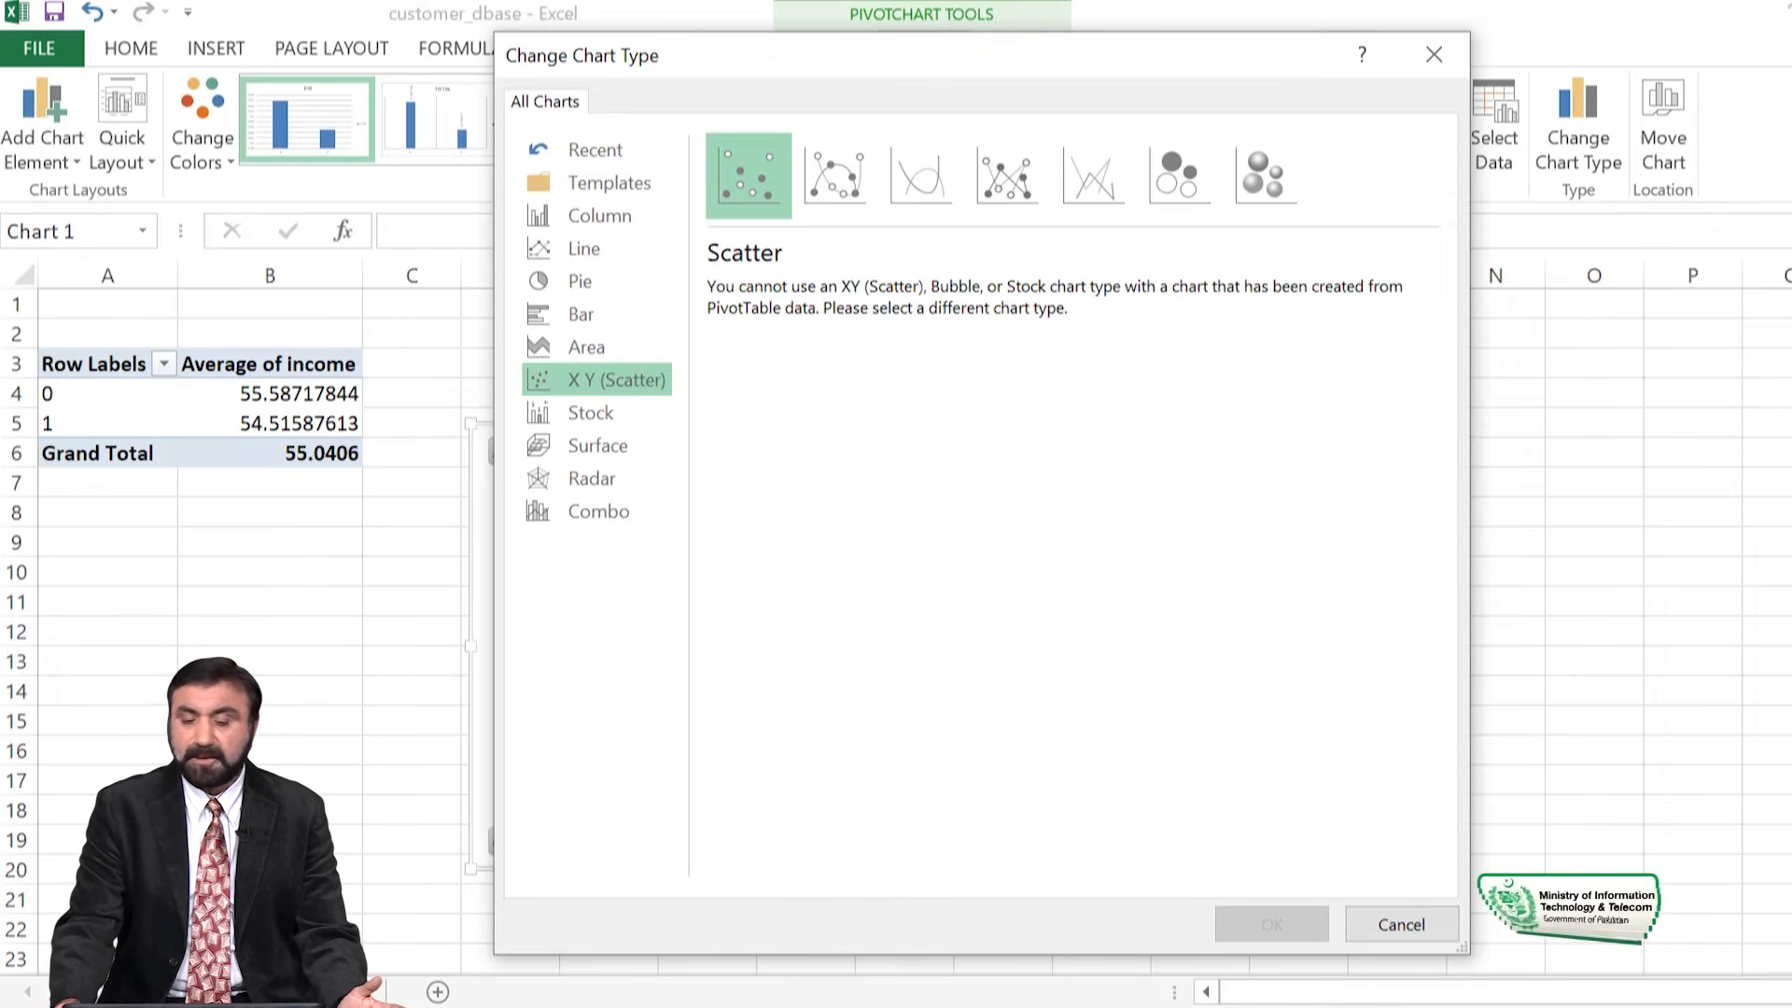
click(592, 413)
click(597, 446)
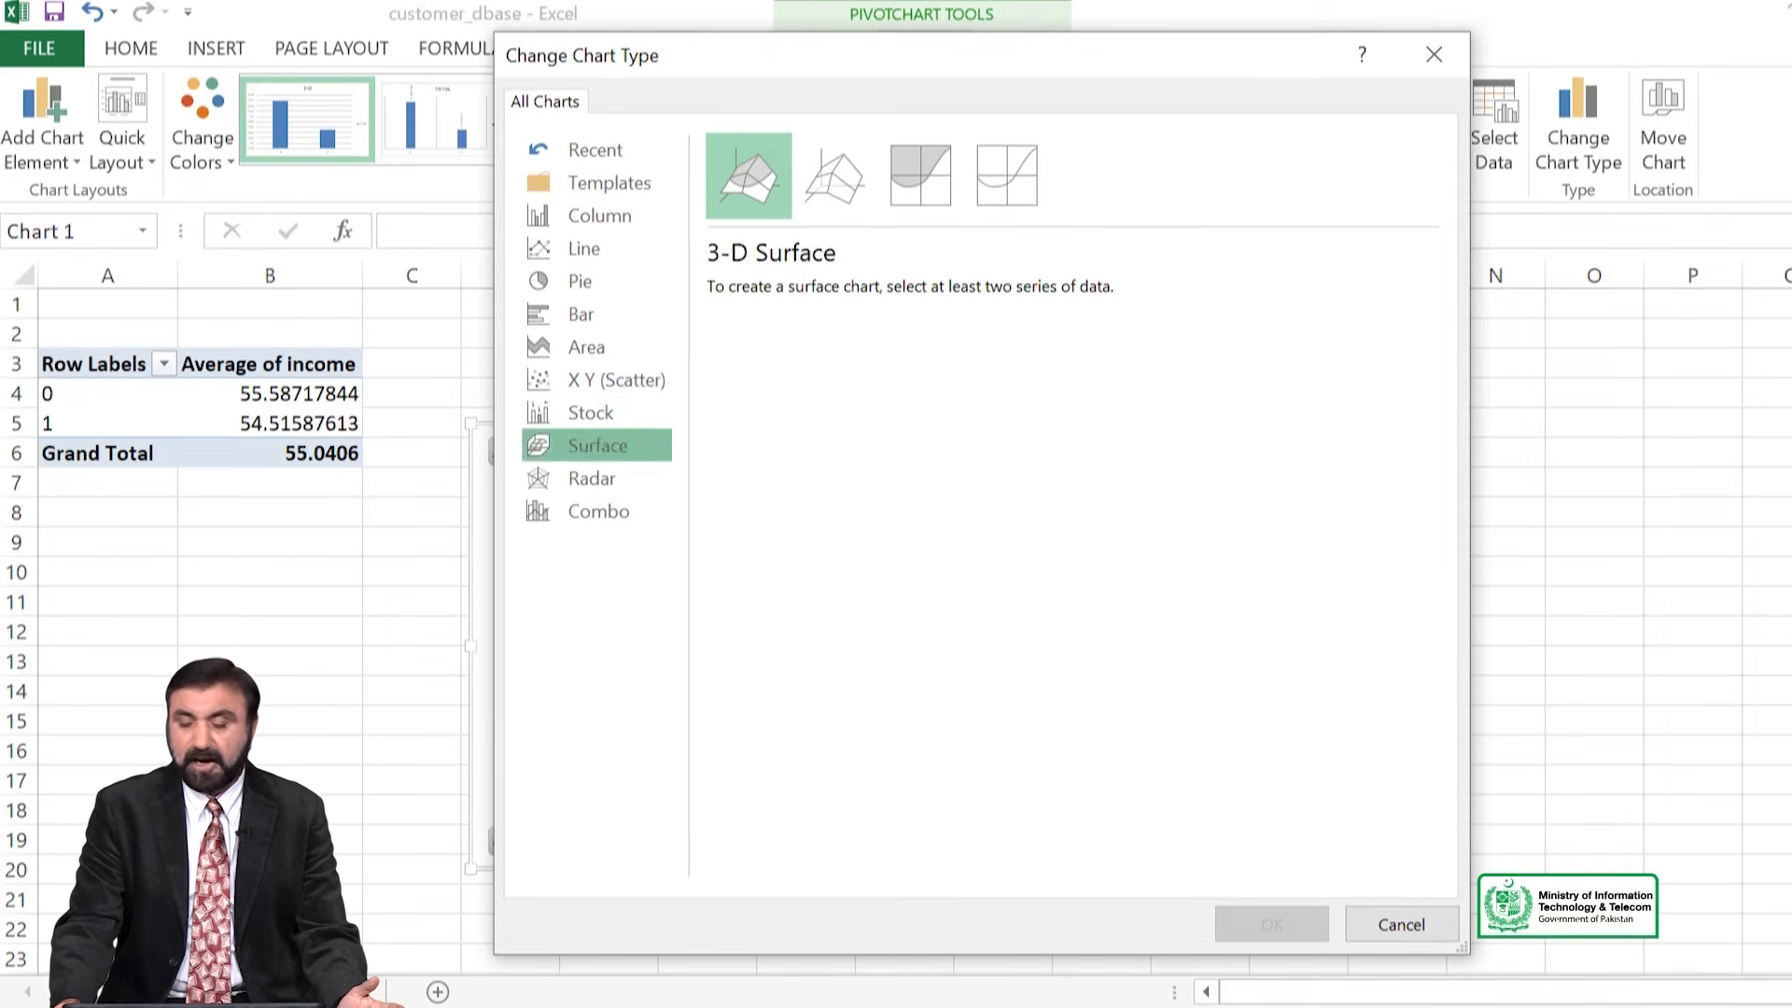
click(593, 479)
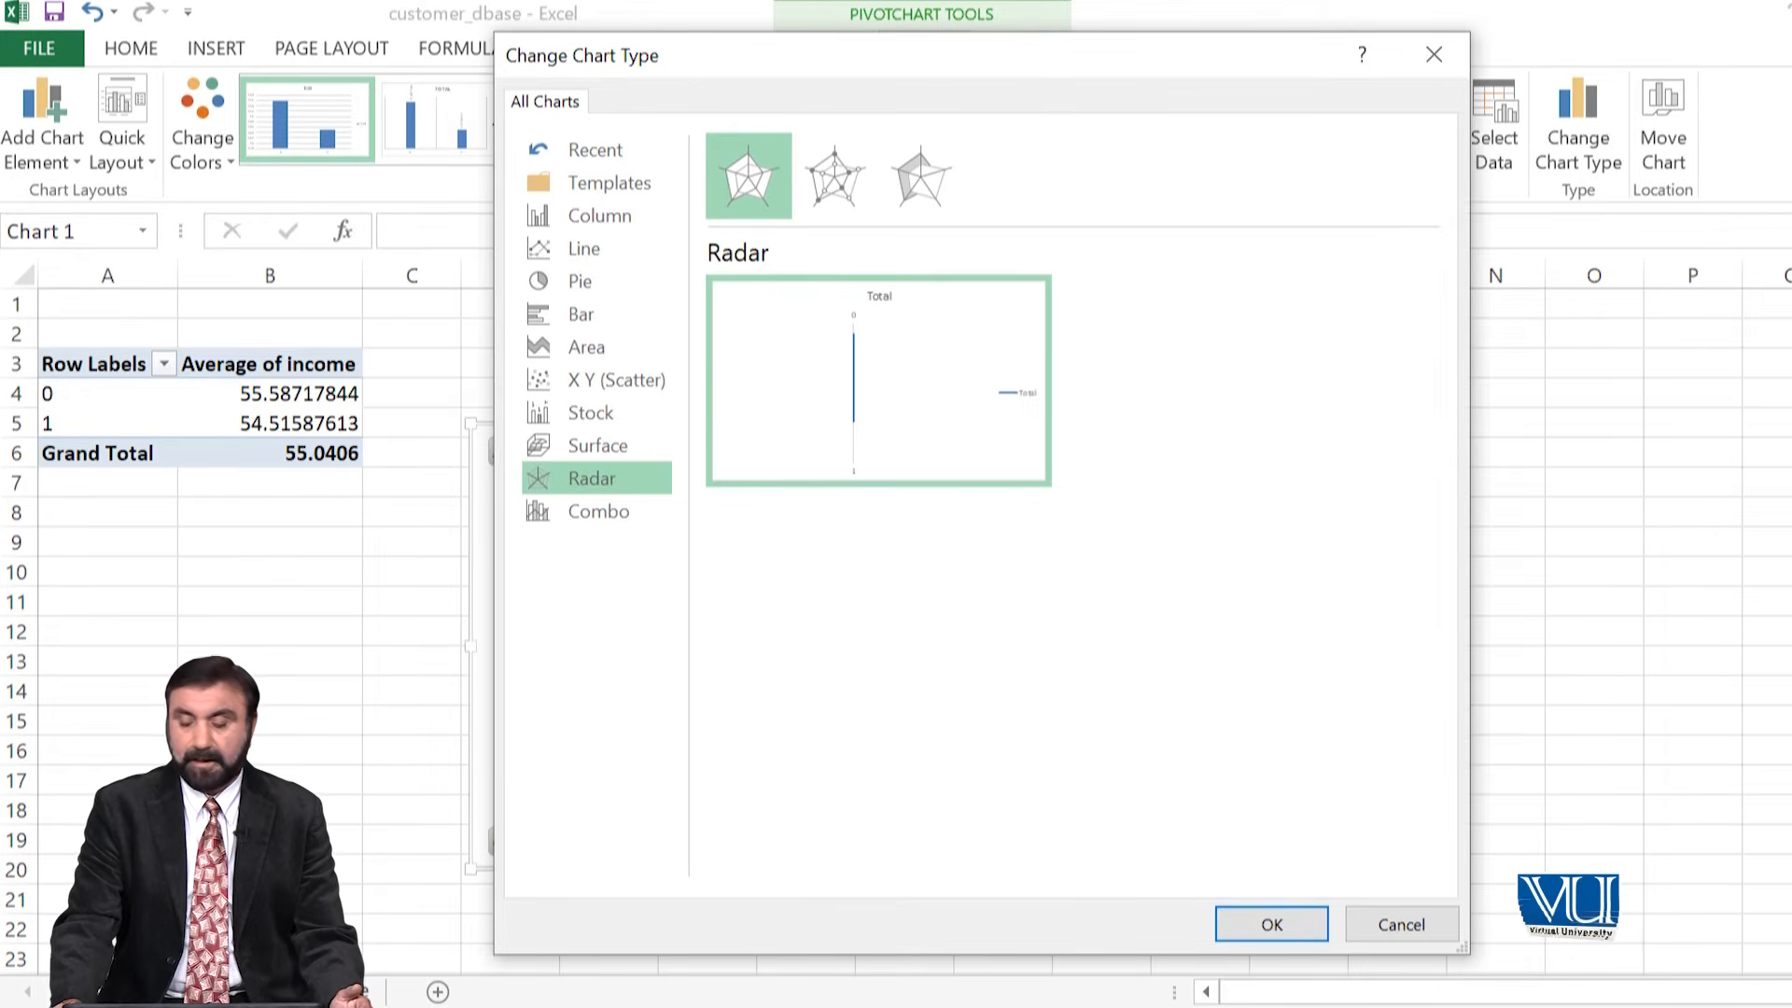
click(1401, 923)
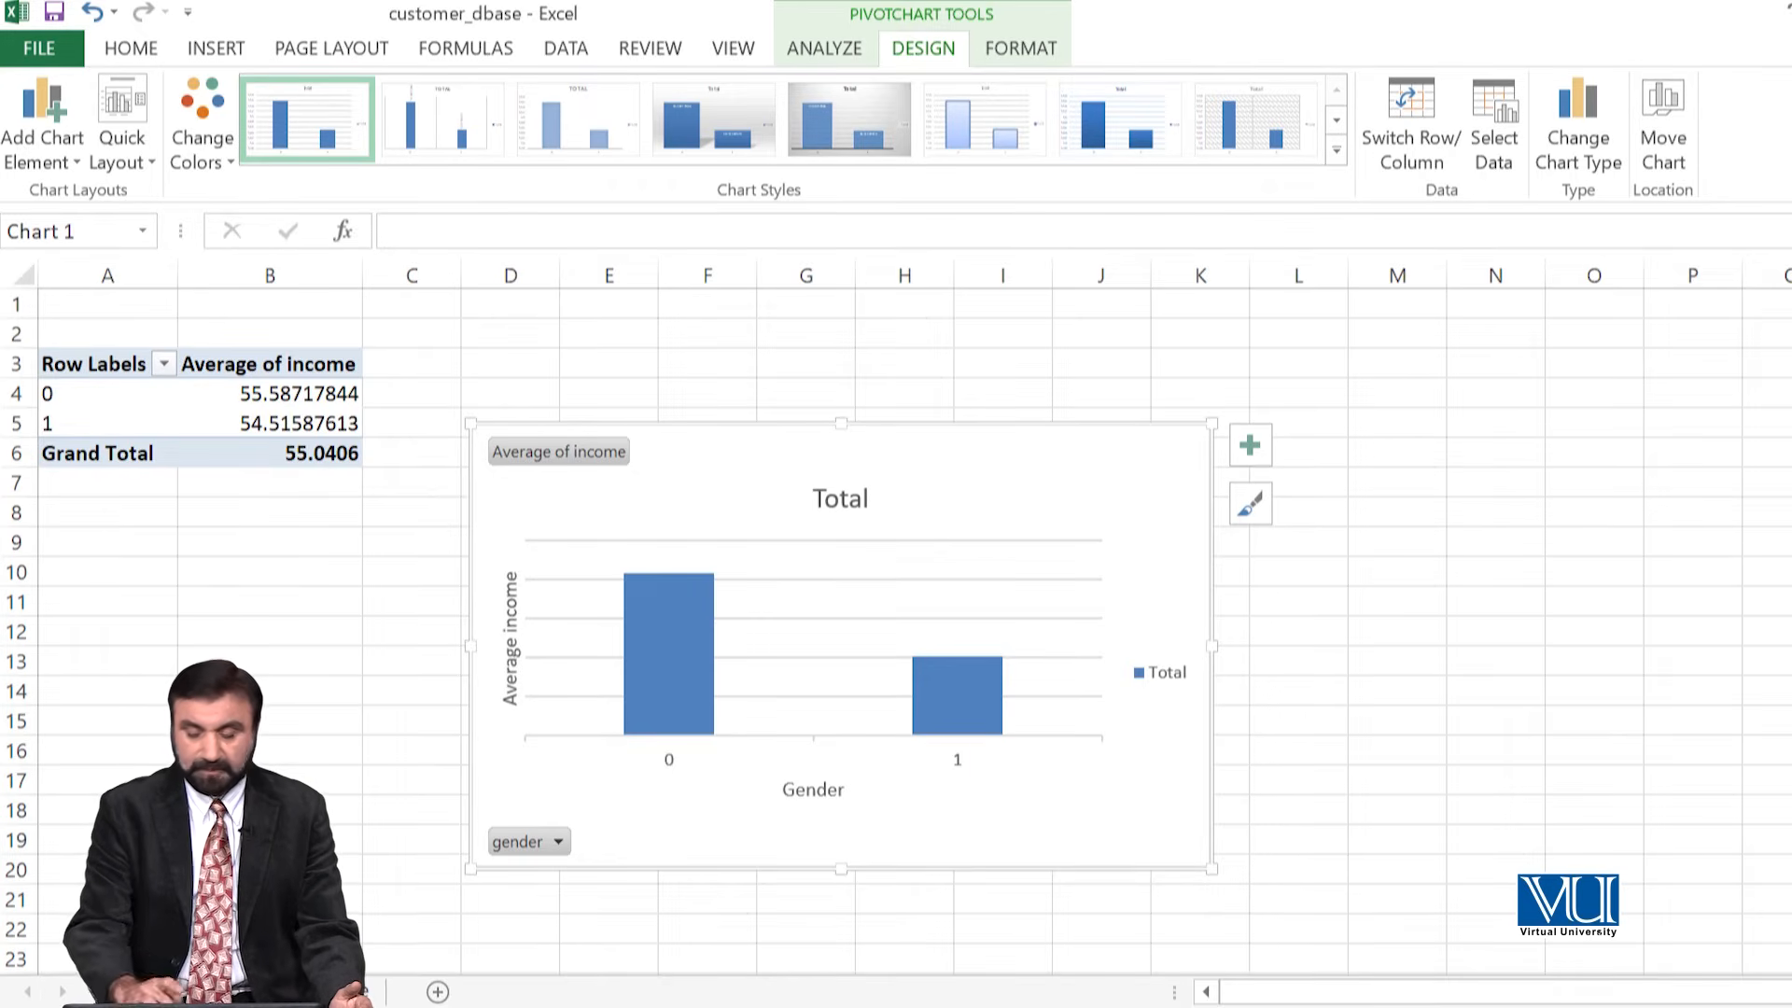
Step: Delete the PivotChart from the worksheet
key(Delete)
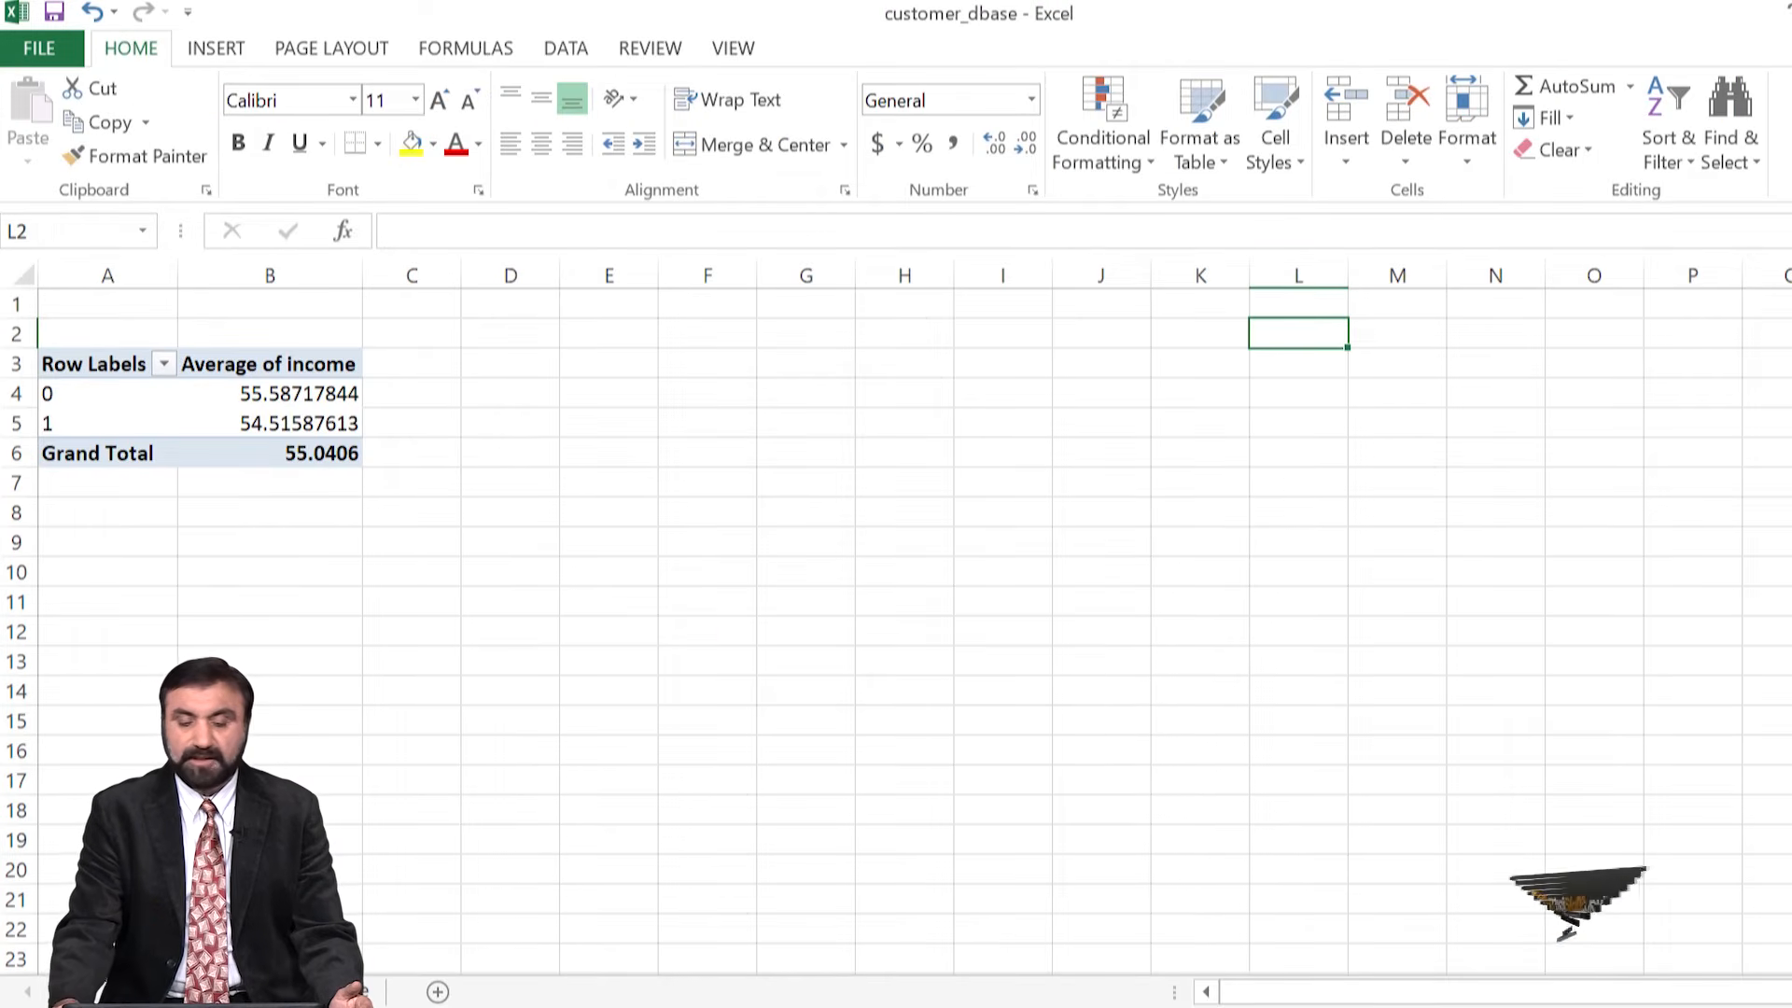
mouse_move(270, 445)
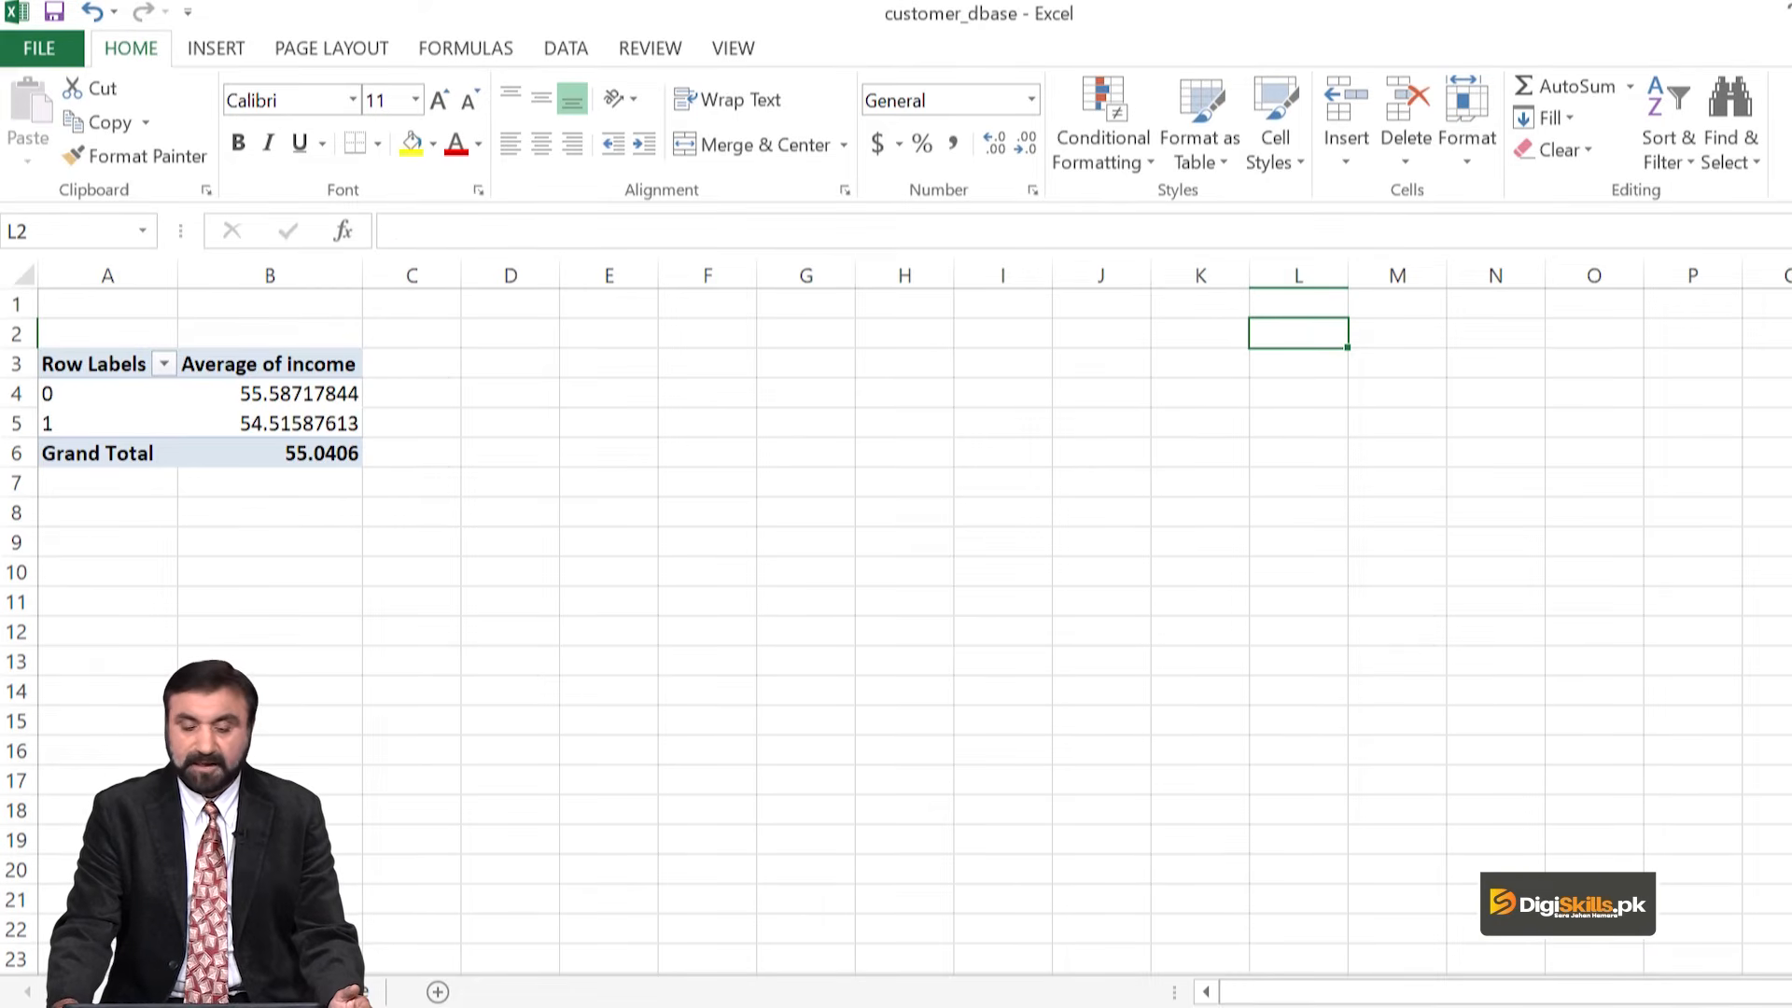
Step: Apply the light PivotTable style with blue text and blue borders to the average income table
click(128, 395)
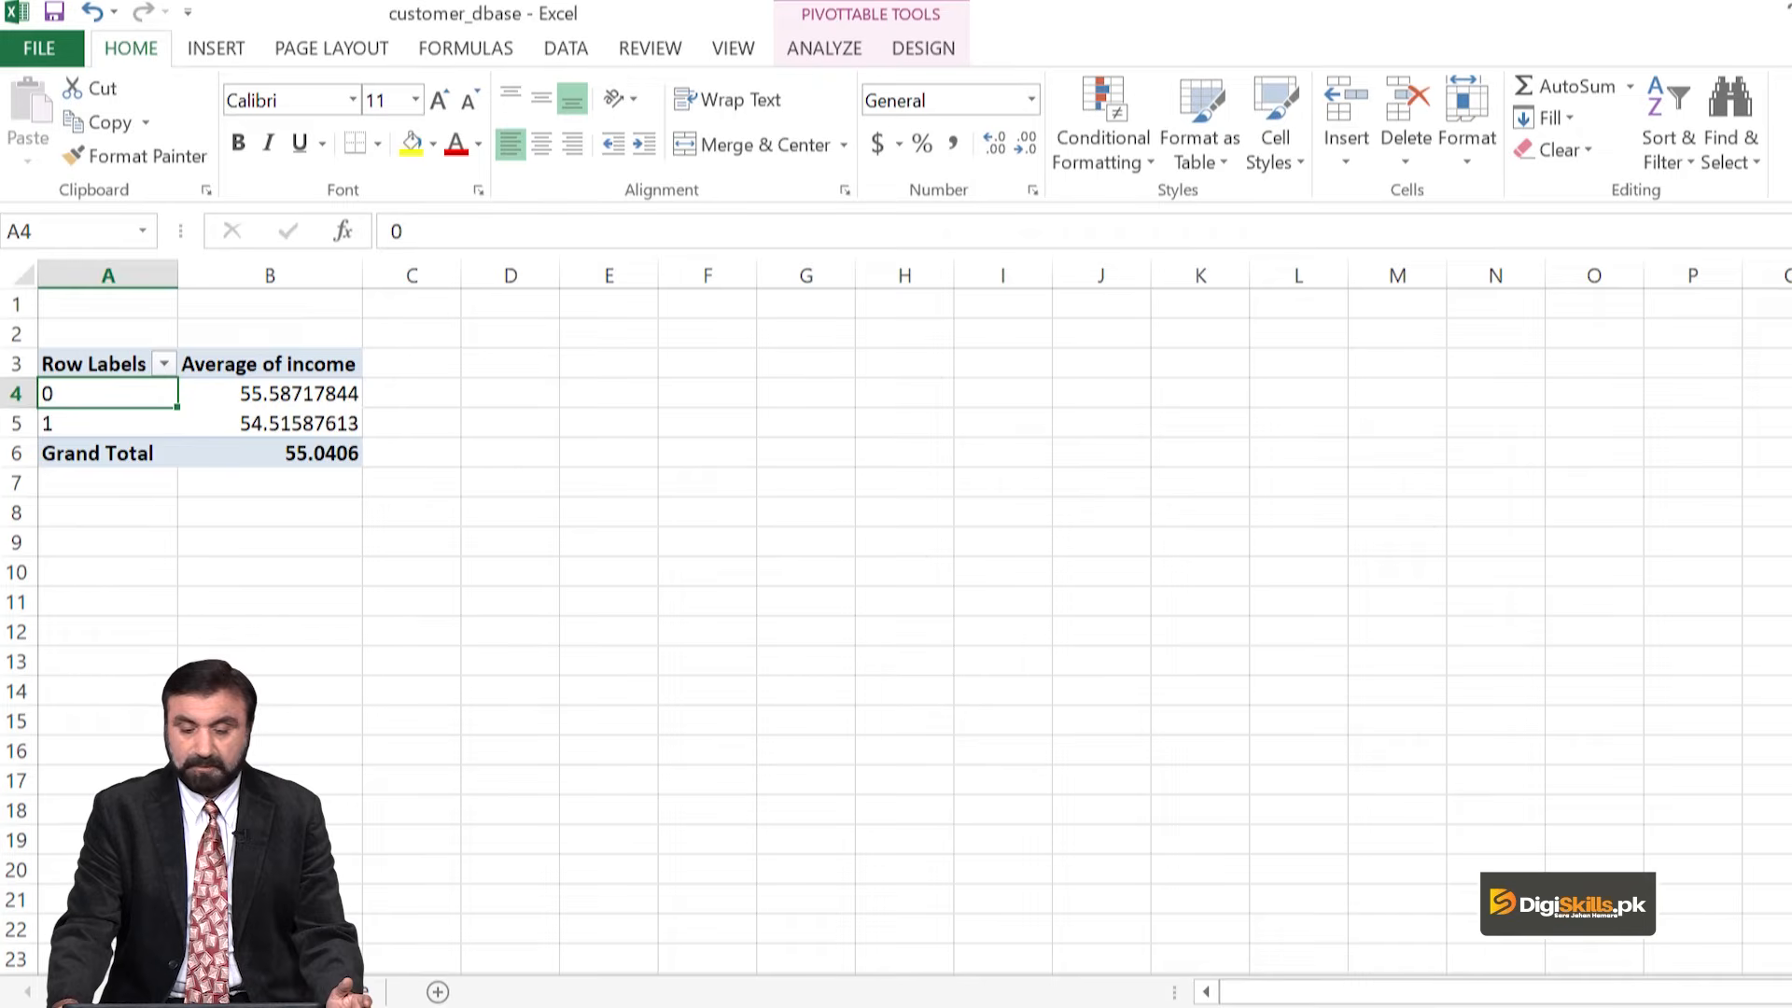
mouse_move(250, 424)
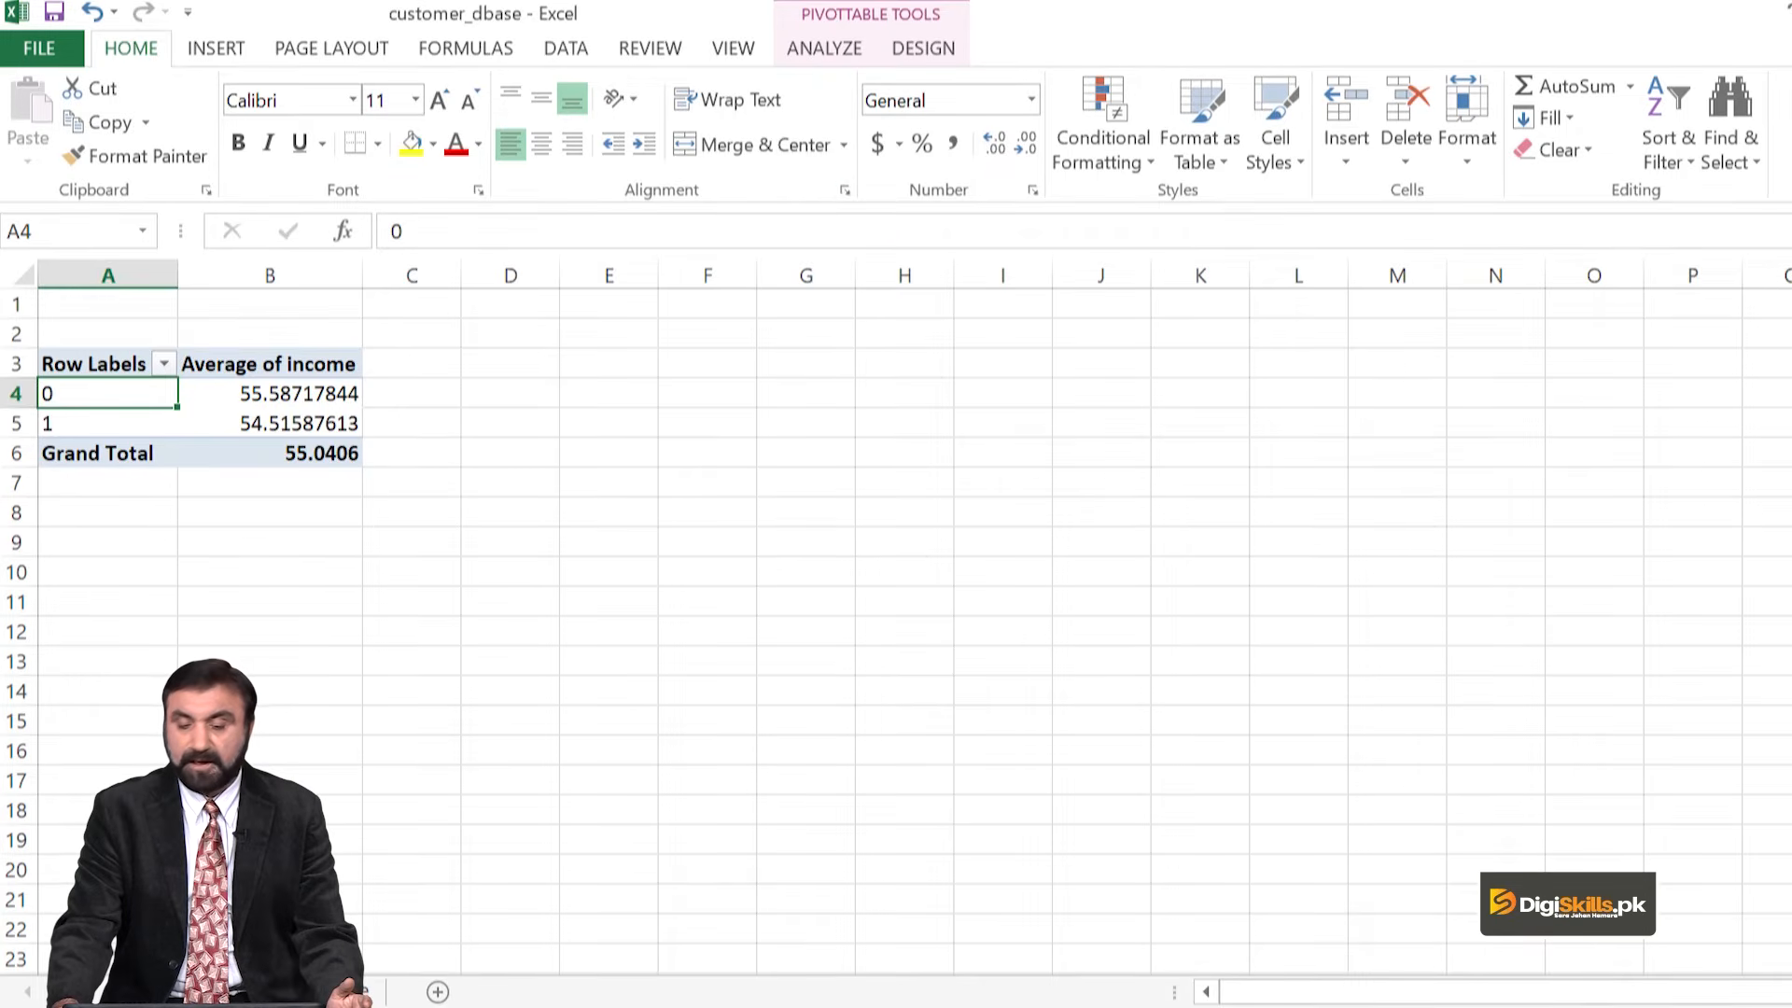
click(923, 48)
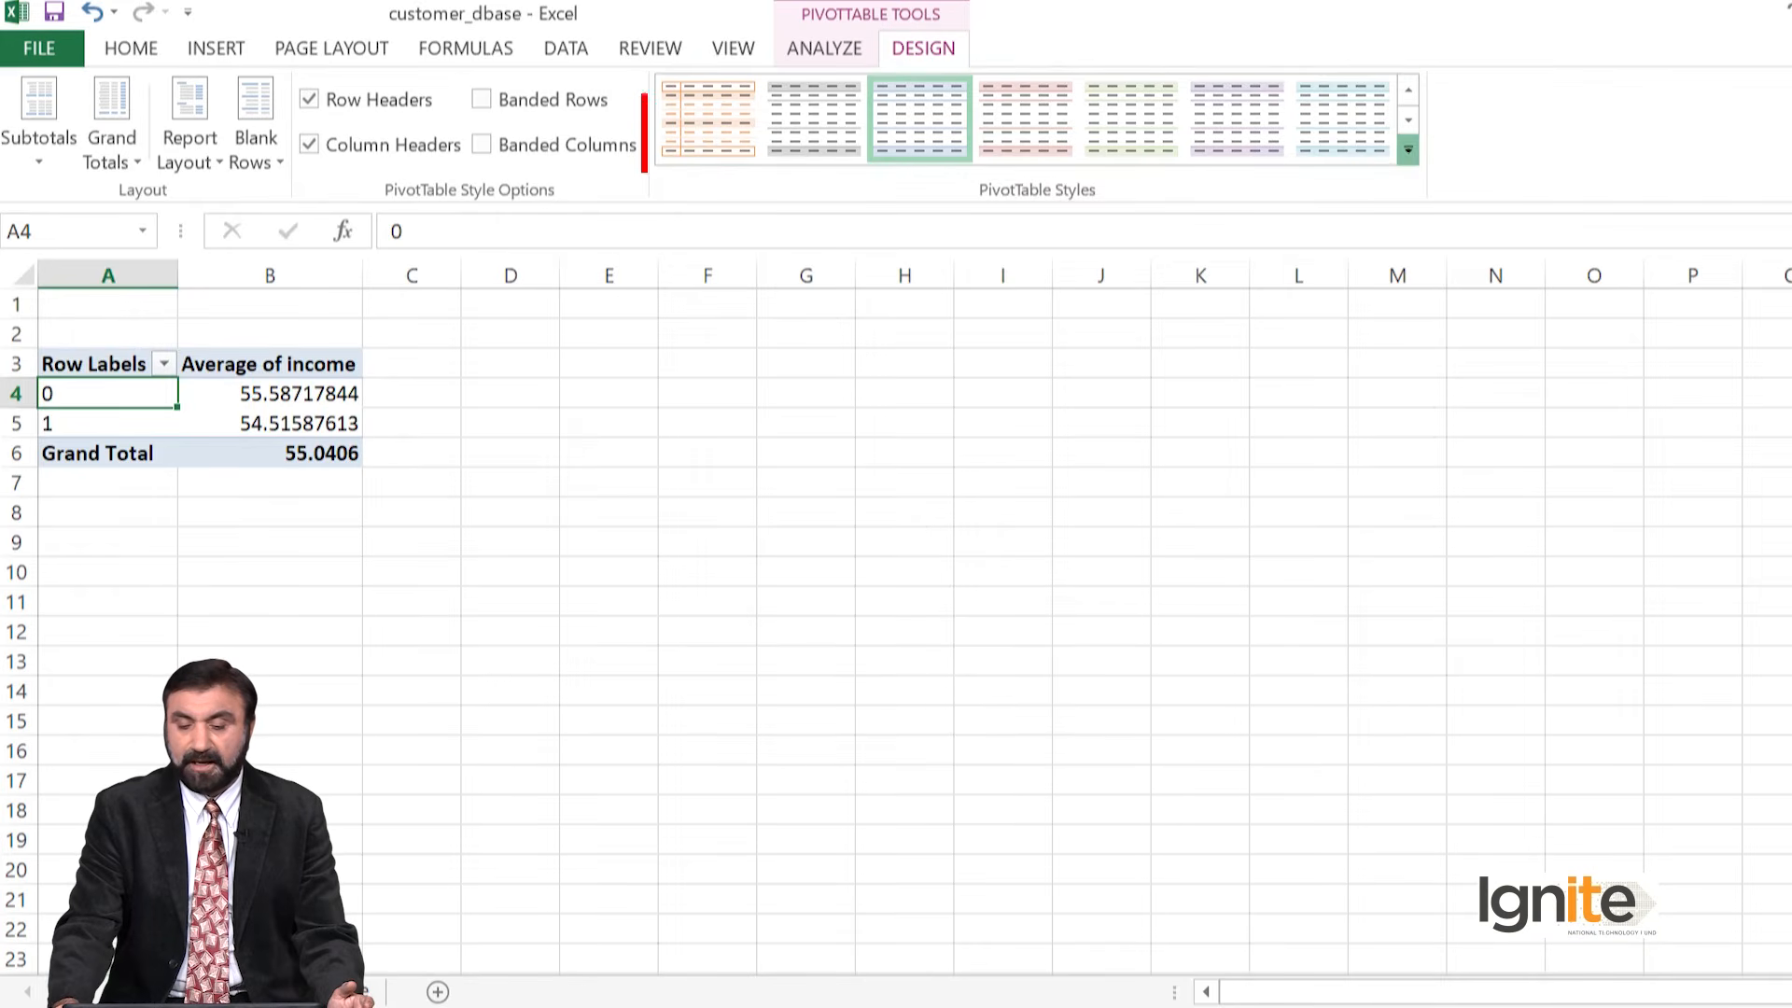
click(1408, 149)
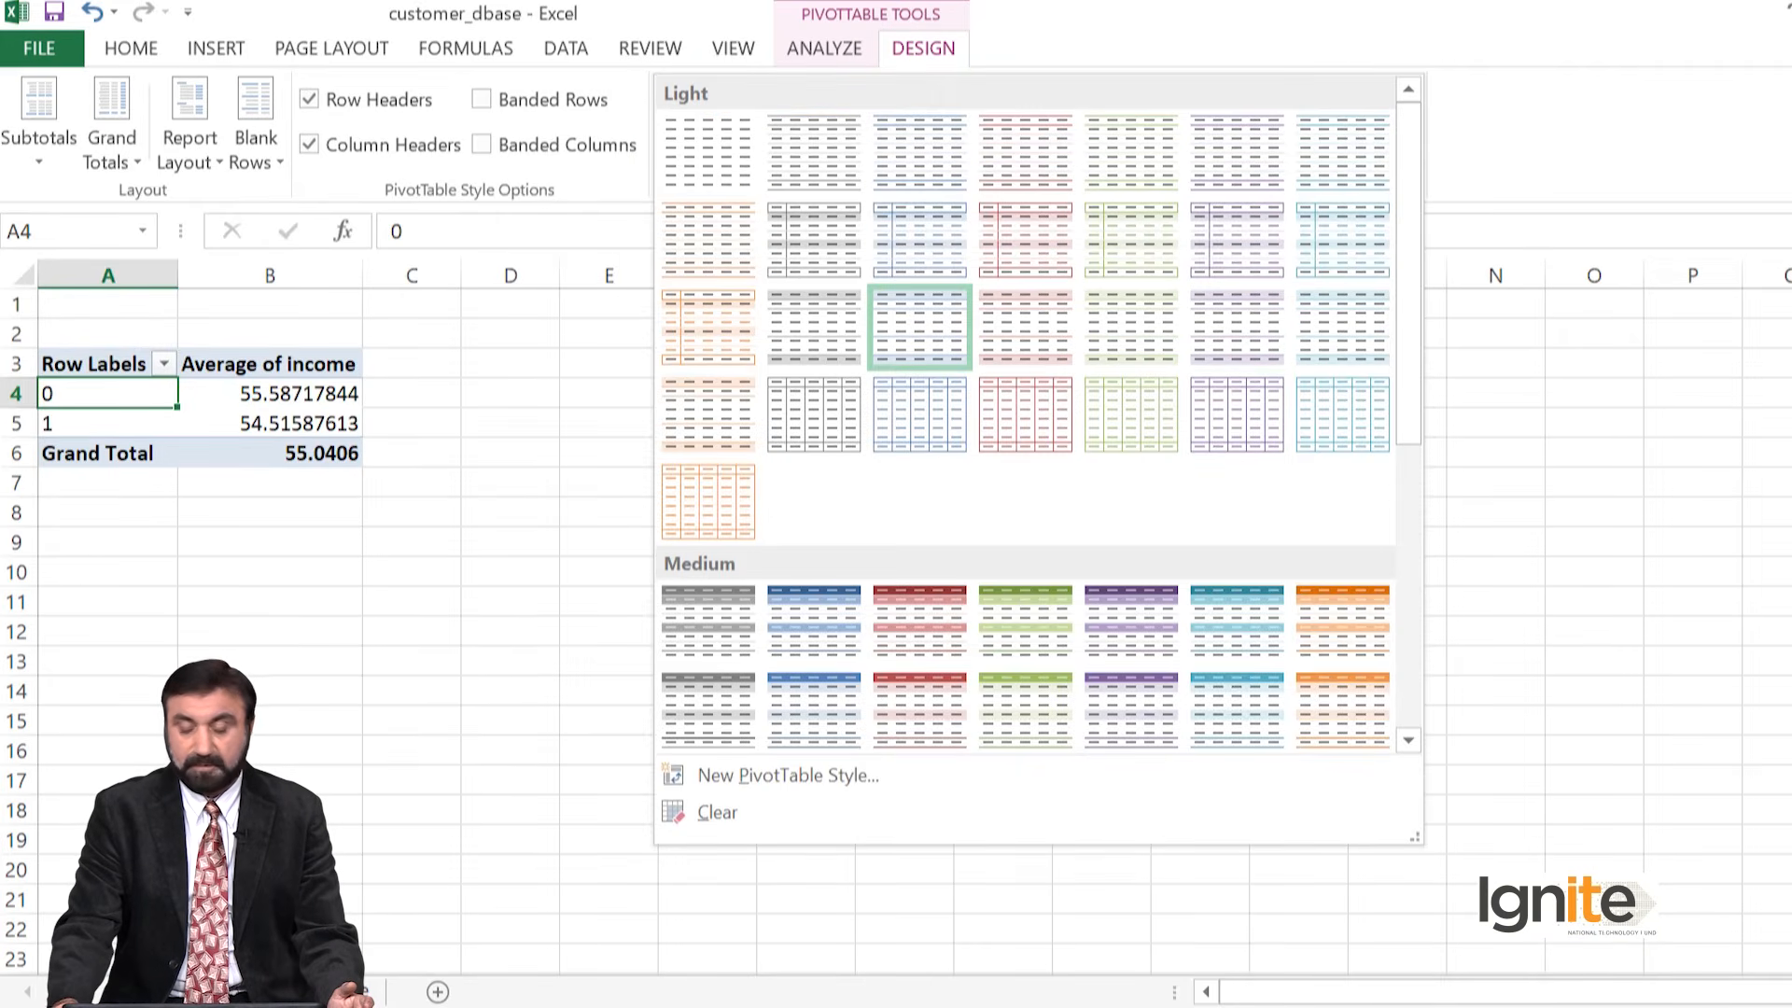
click(1025, 413)
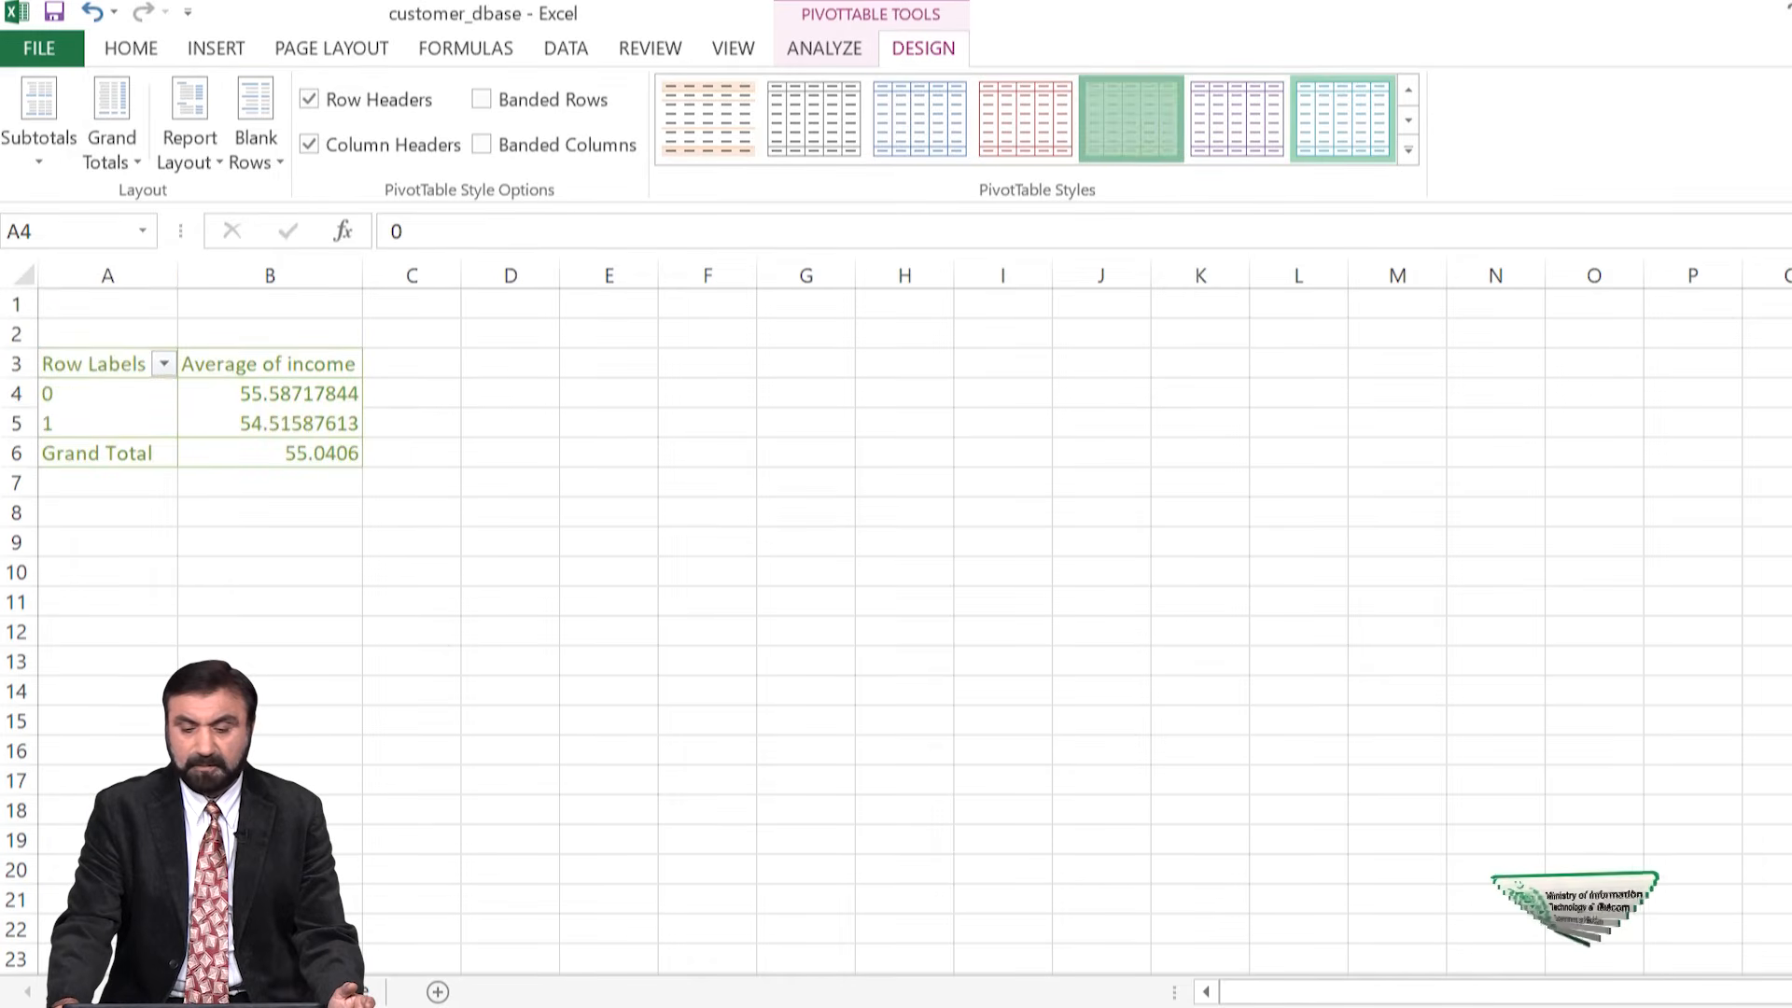
click(919, 119)
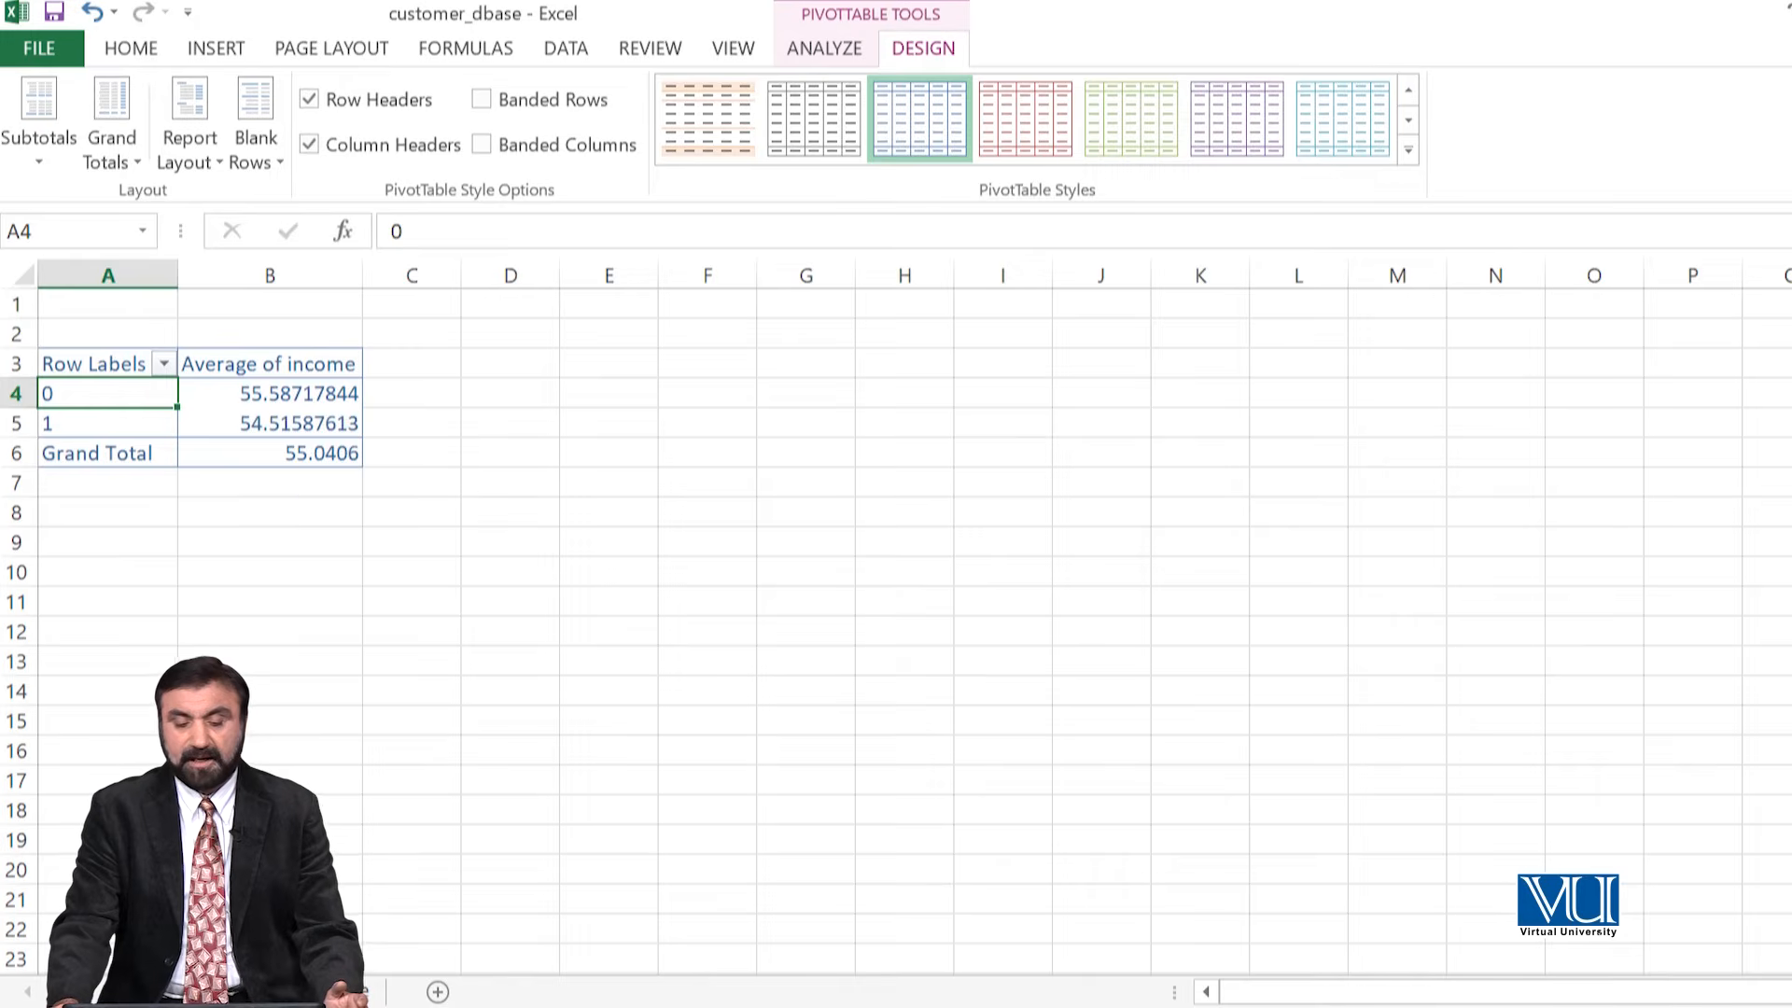
Step: Start a formula in E4 by picking PivotTable cell B4, and erase the GETPIVOTDATA function back to the equals sign
click(287, 393)
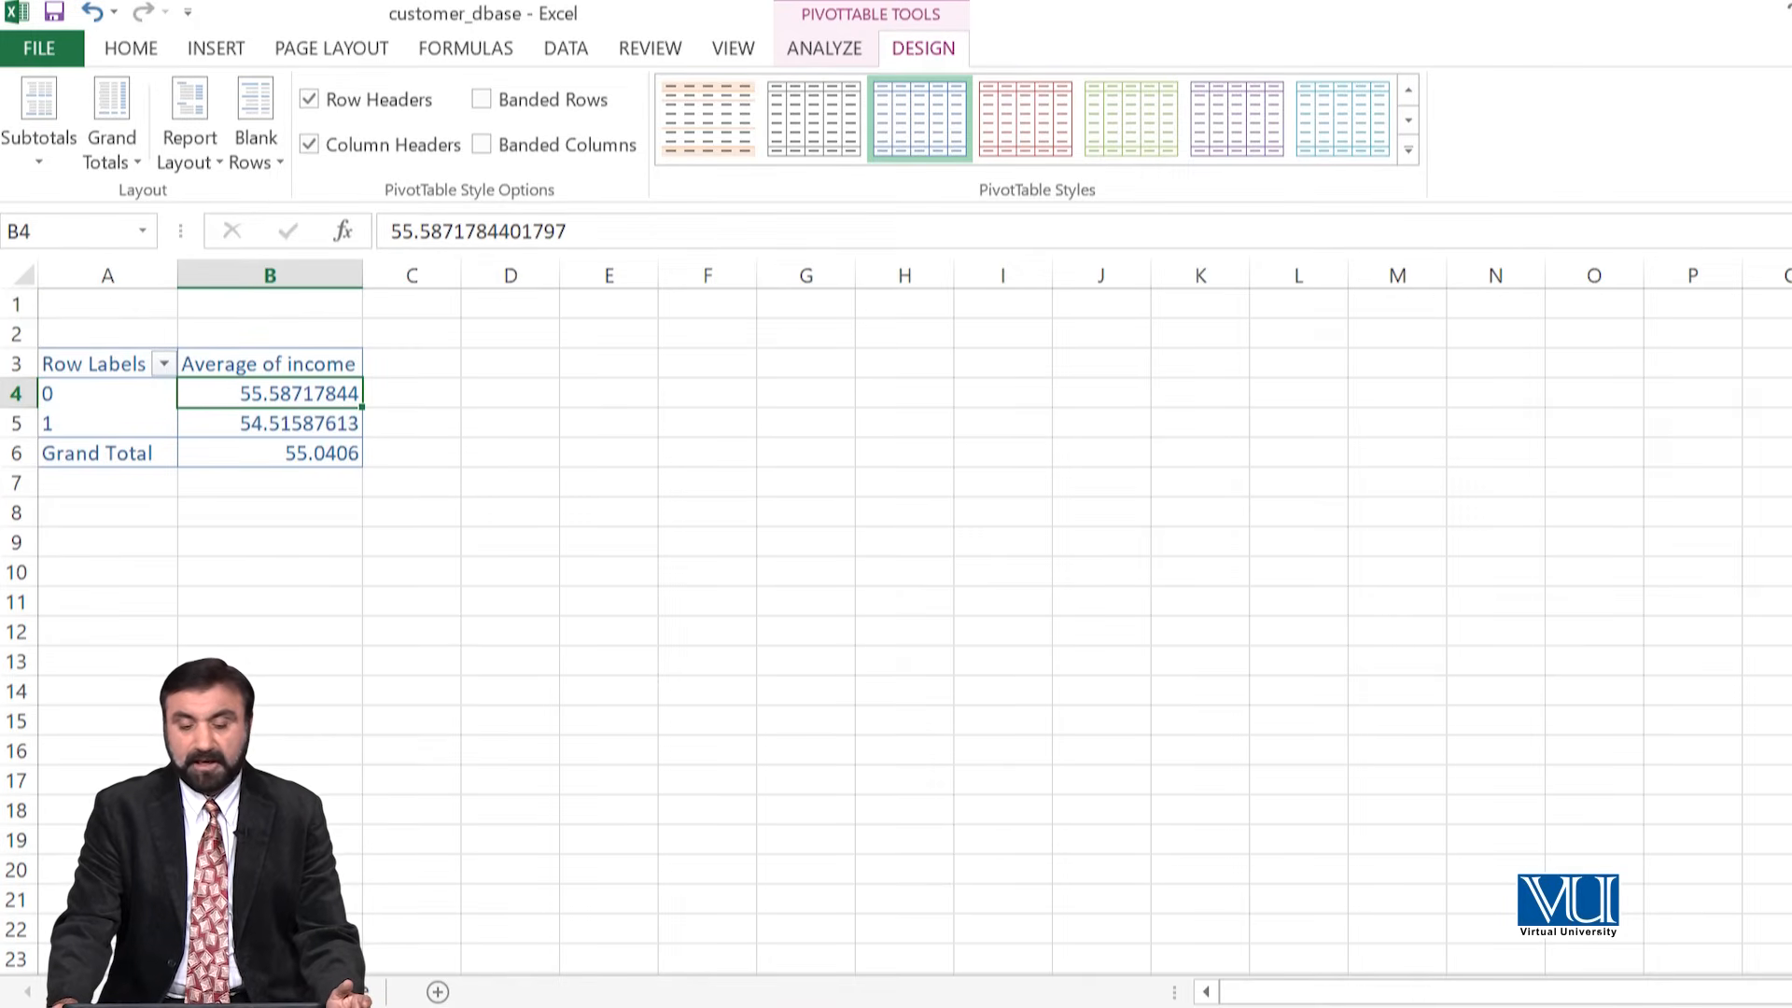
click(609, 393)
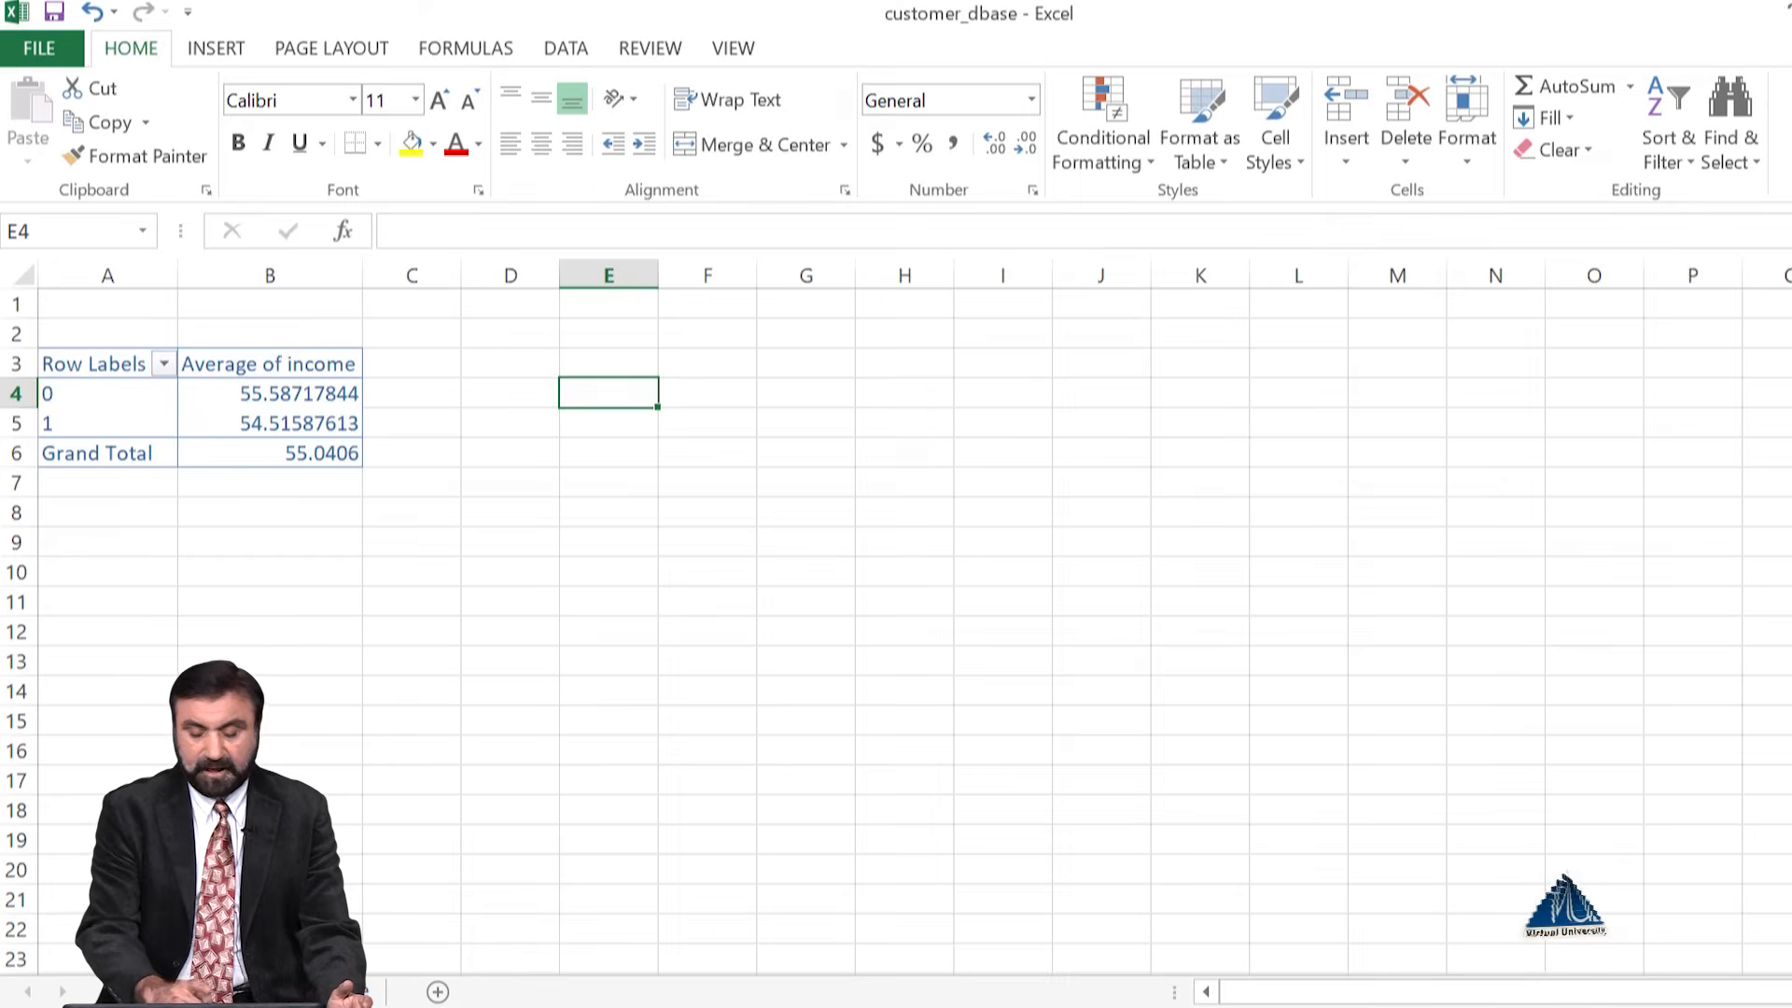
text(=)
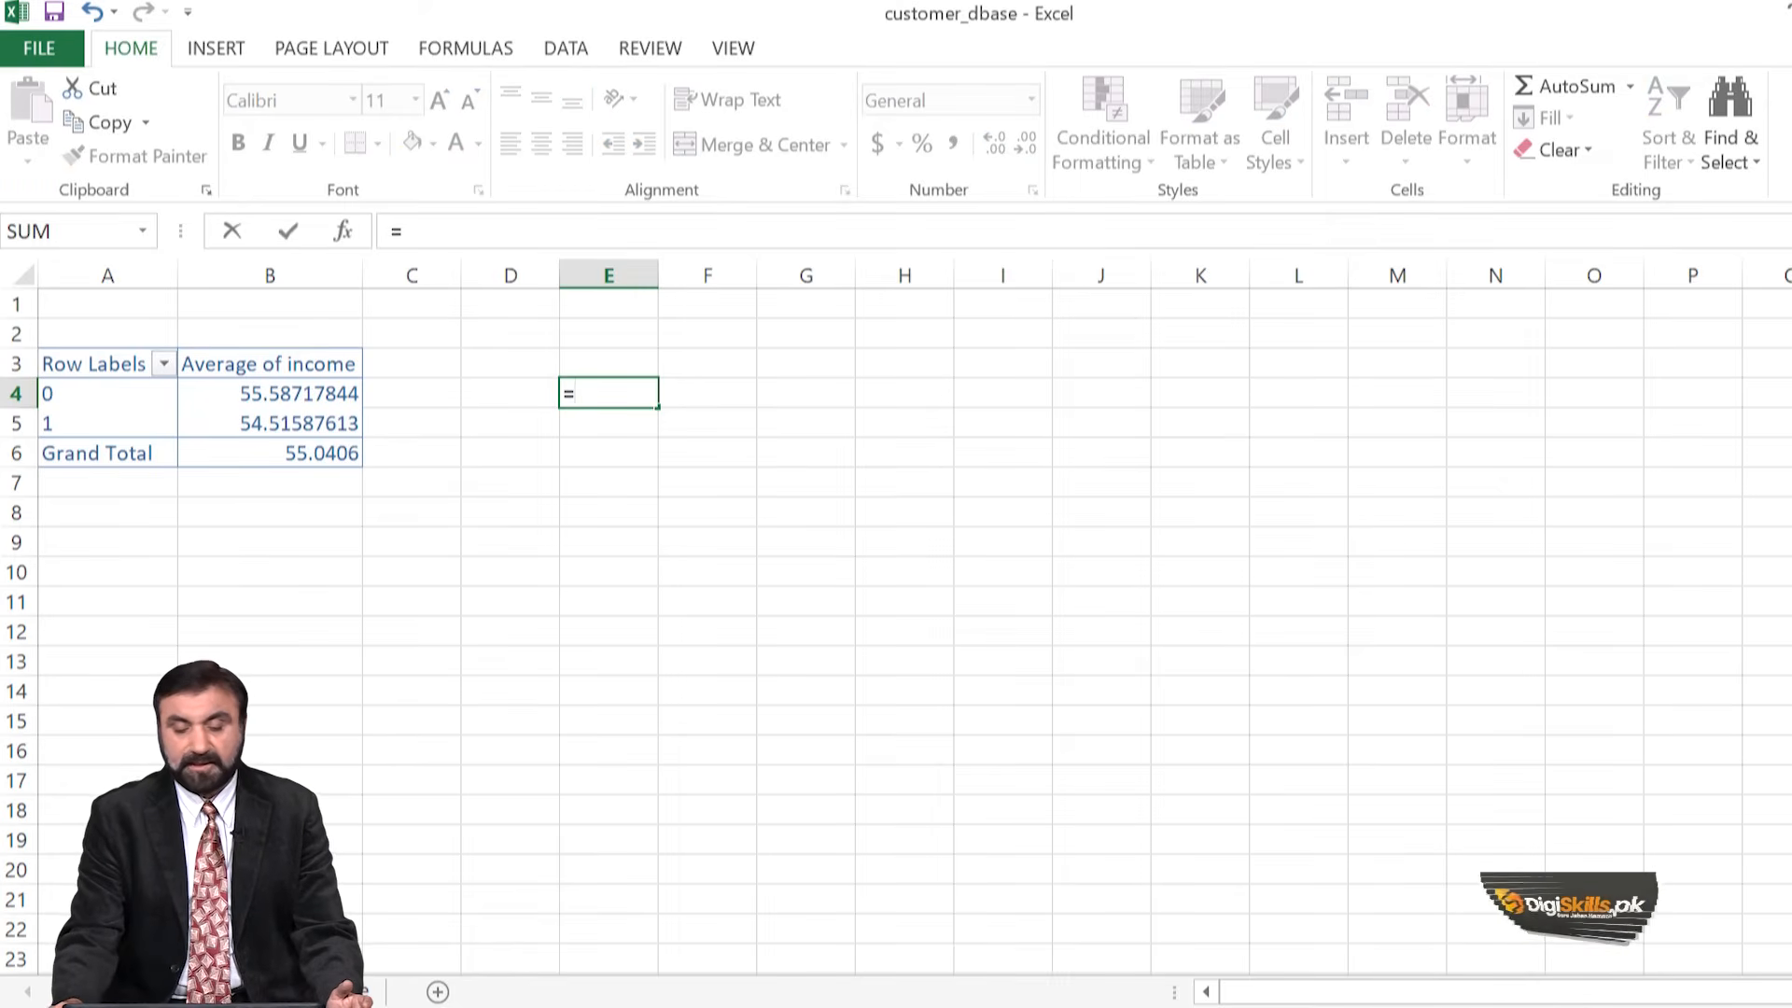
click(287, 394)
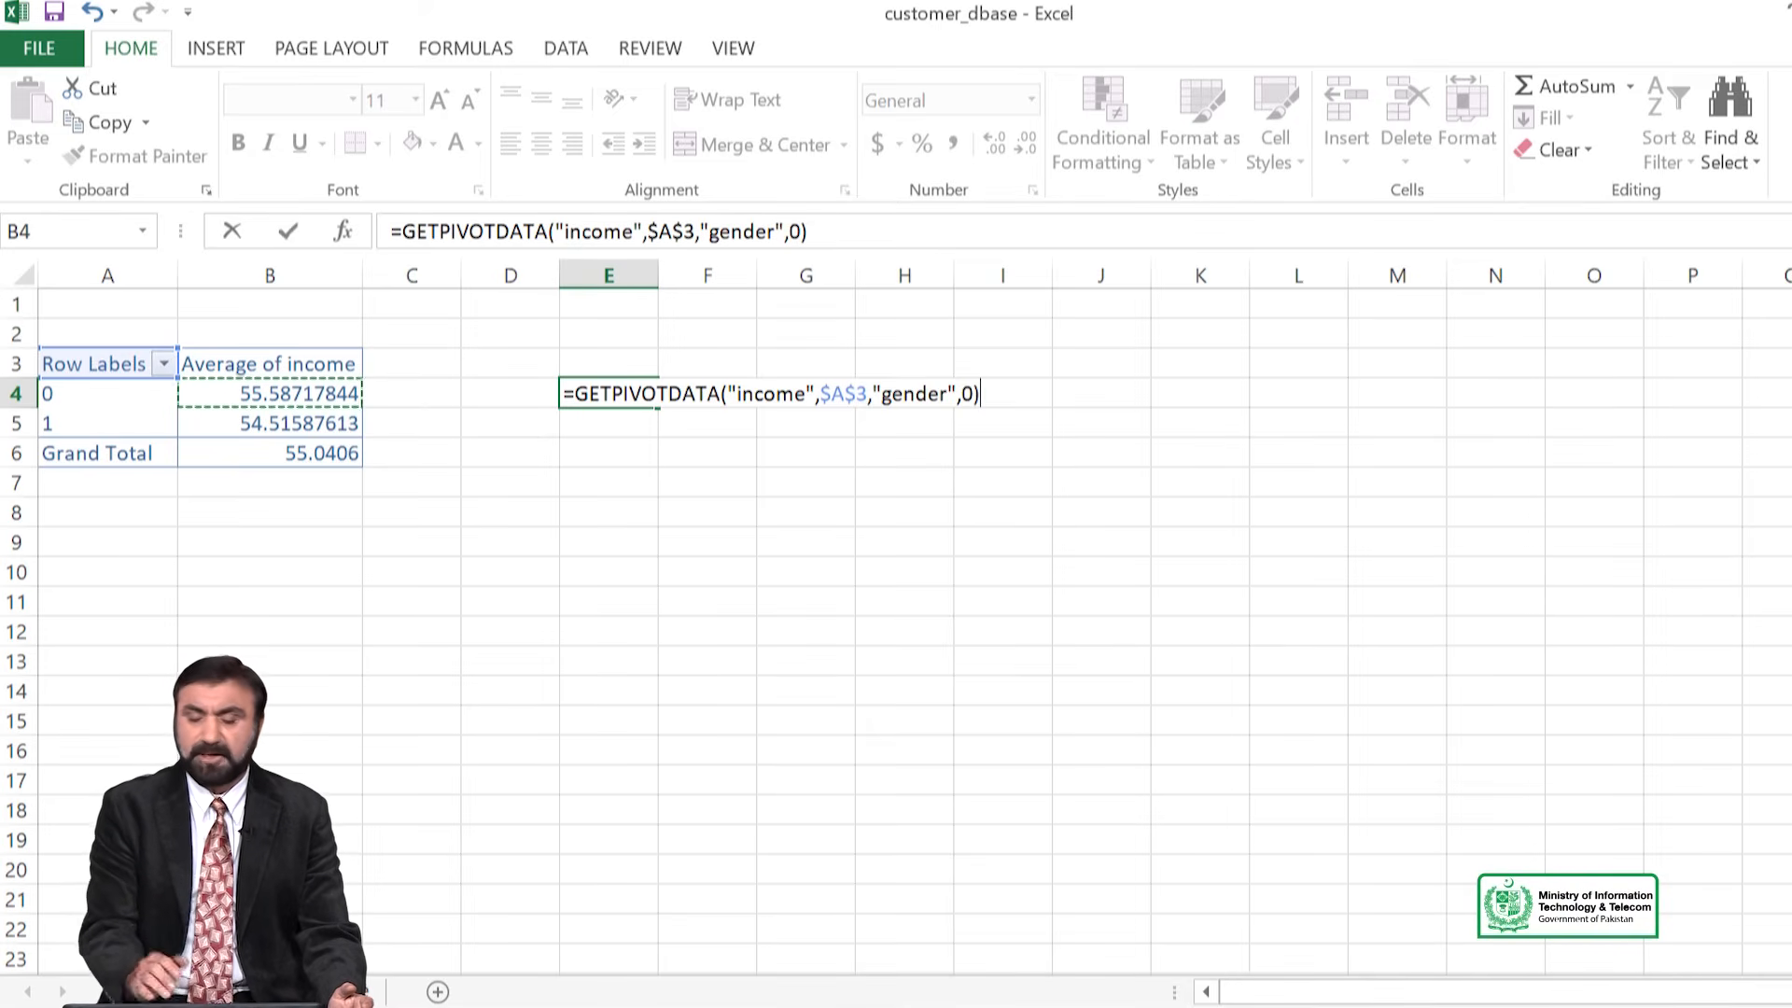
key(BackSpace)
key(BackSpace)
key(BackSpace)
key(BackSpace)
key(BackSpace)
key(BackSpace)
key(BackSpace)
key(BackSpace)
key(BackSpace)
key(BackSpace)
key(BackSpace)
key(BackSpace)
key(BackSpace)
key(BackSpace)
key(BackSpace)
key(BackSpace)
key(BackSpace)
key(BackSpace)
key(BackSpace)
key(BackSpace)
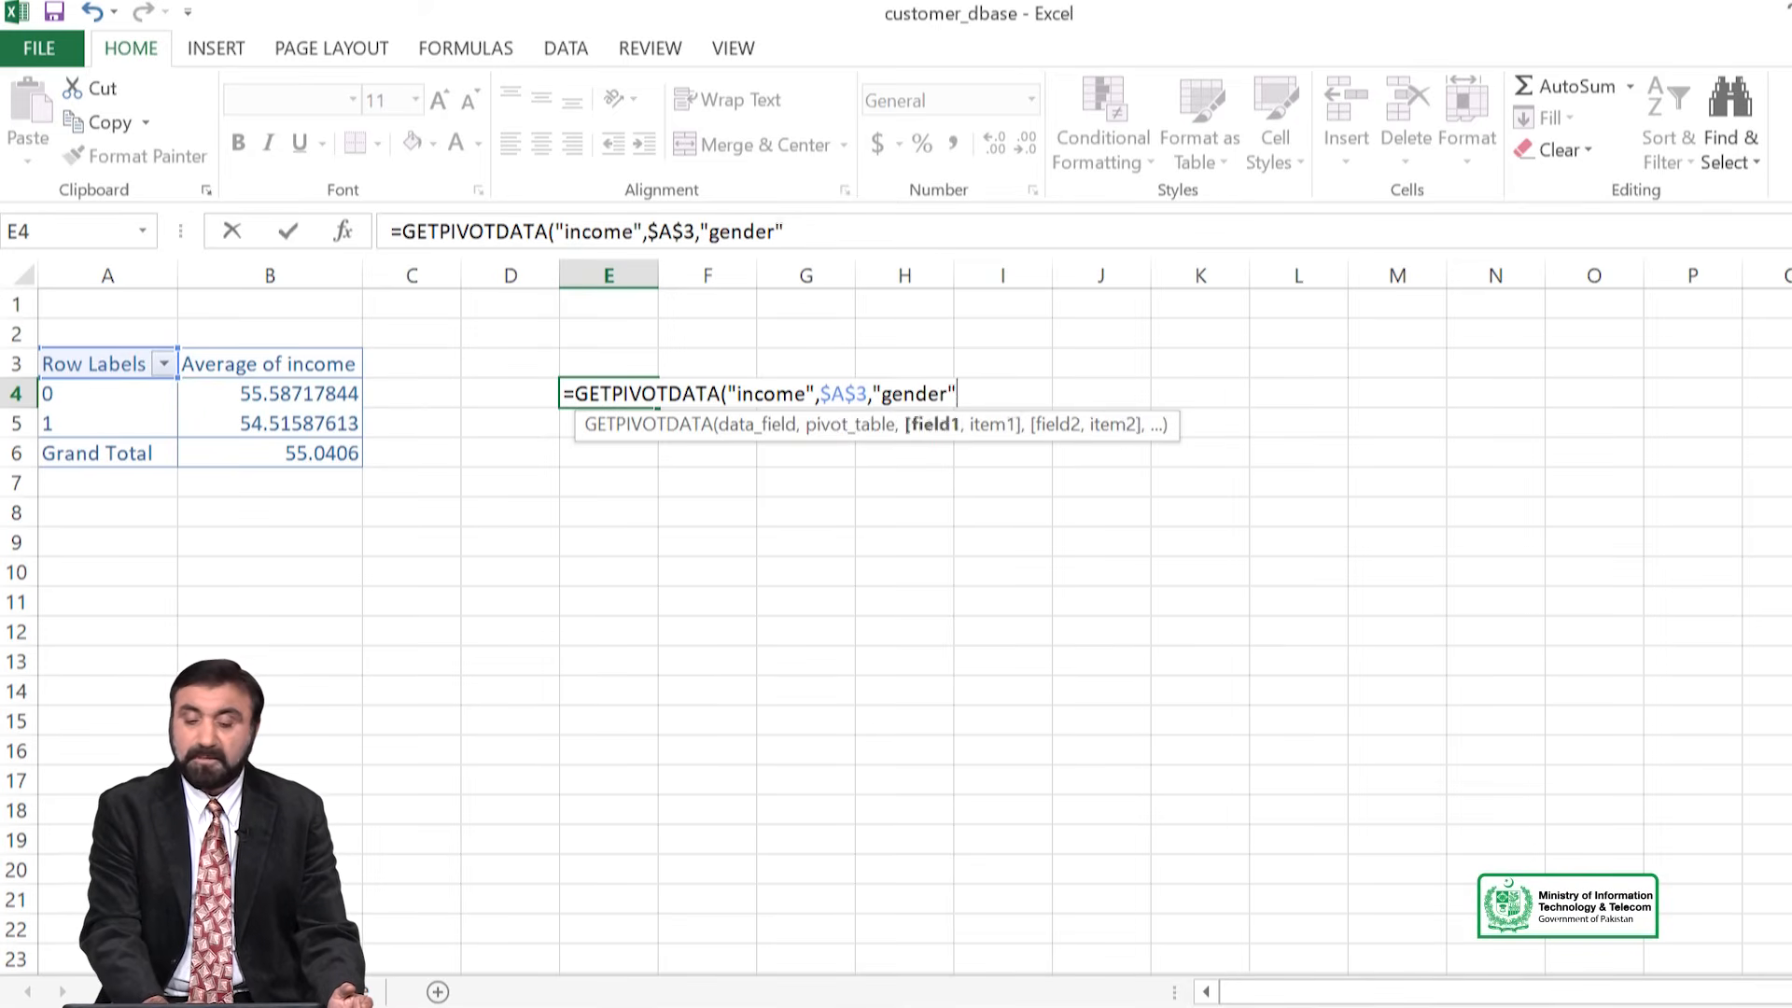
key(BackSpace)
key(BackSpace)
key(BackSpace)
key(BackSpace)
key(BackSpace)
key(BackSpace)
key(BackSpace)
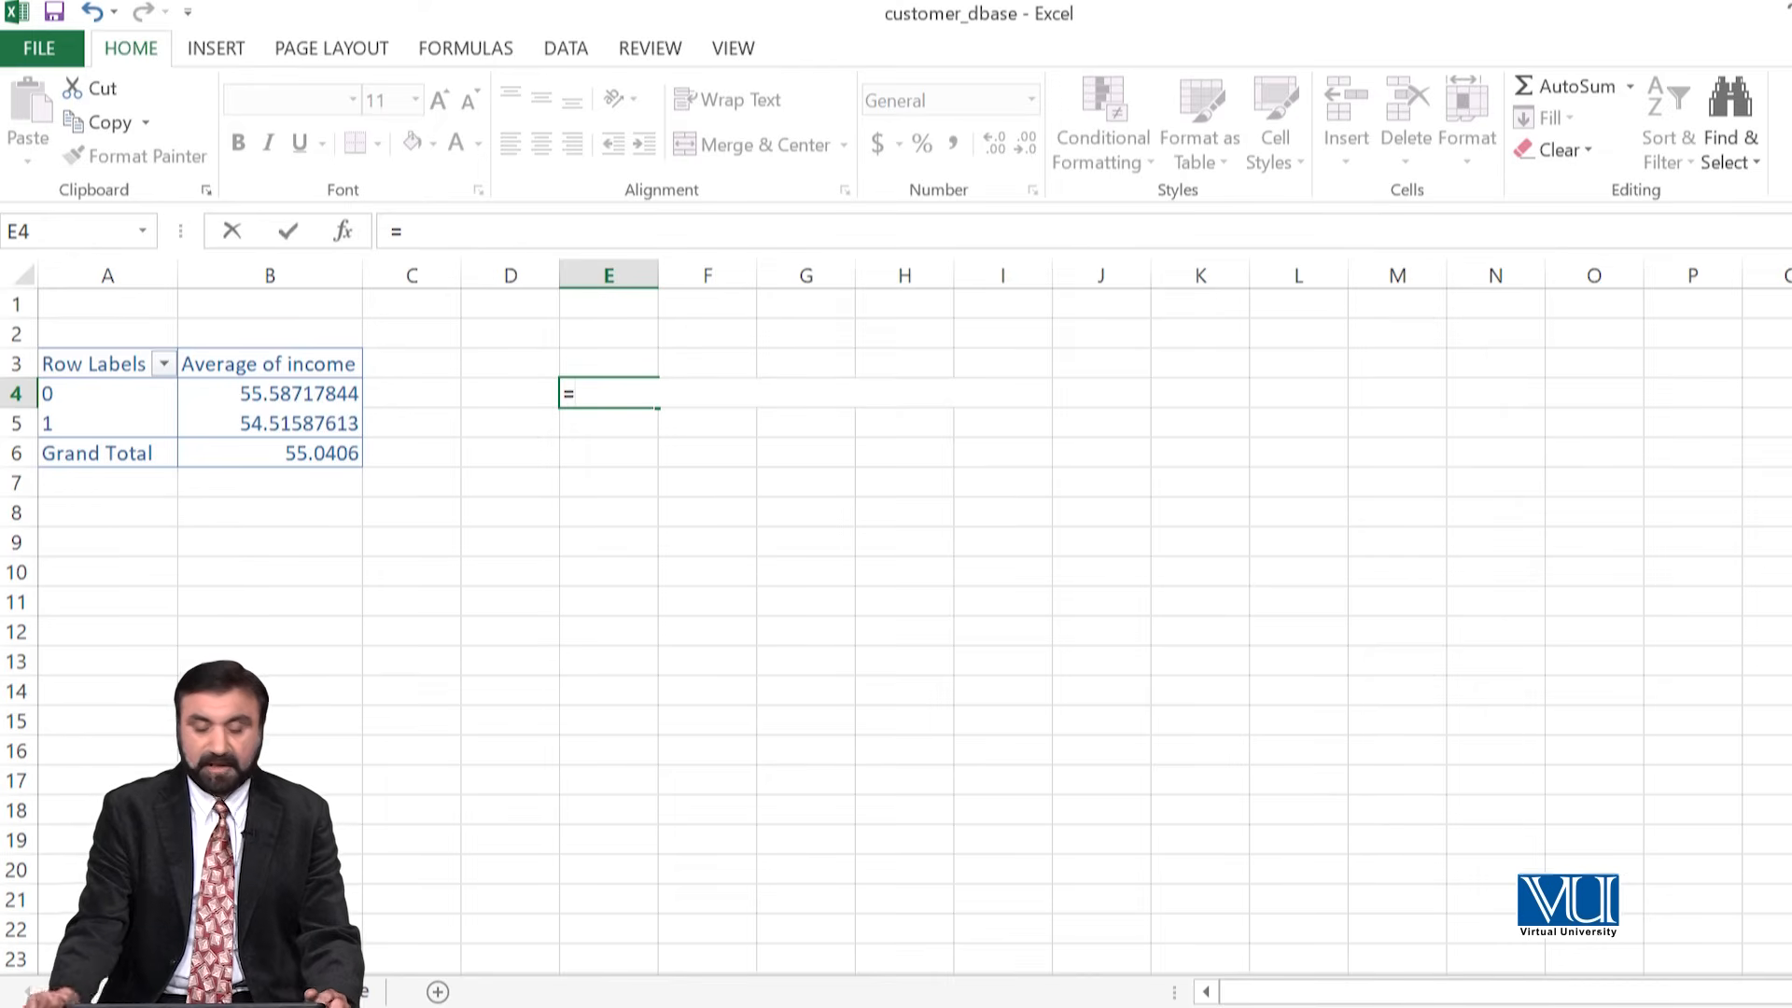
Step: Complete the formula in E4 as =b4+34 and enter it
text(b4)
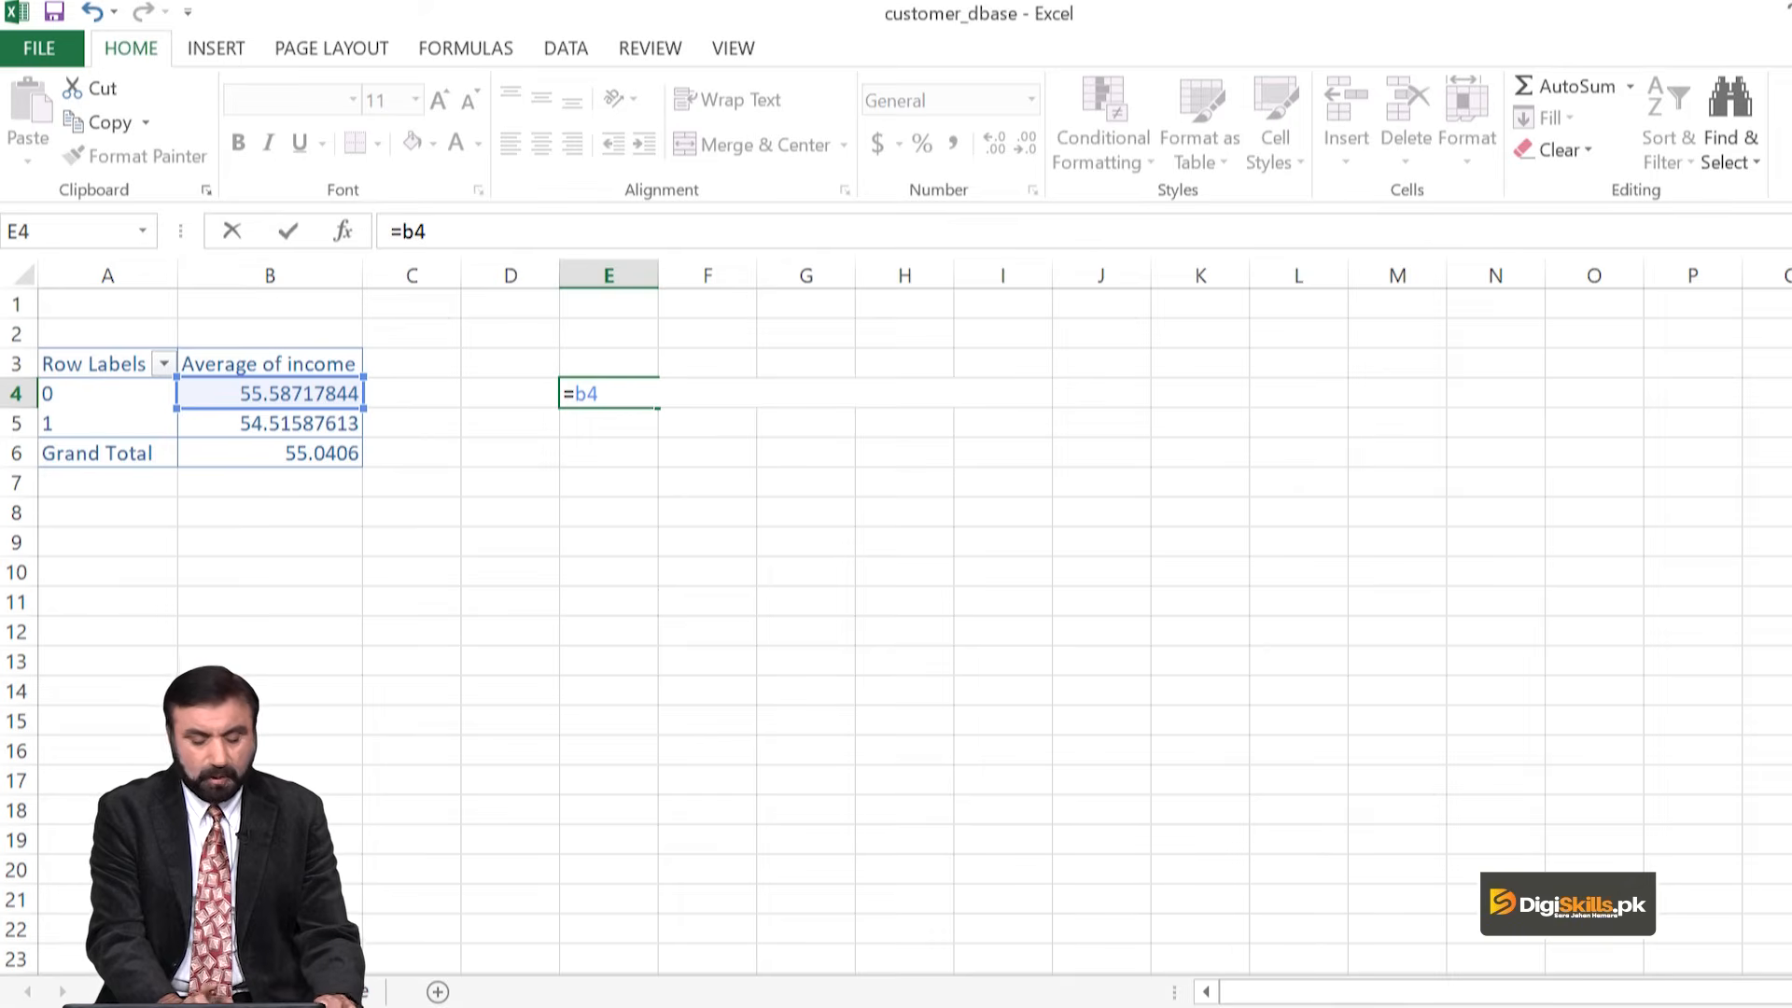
text(+34)
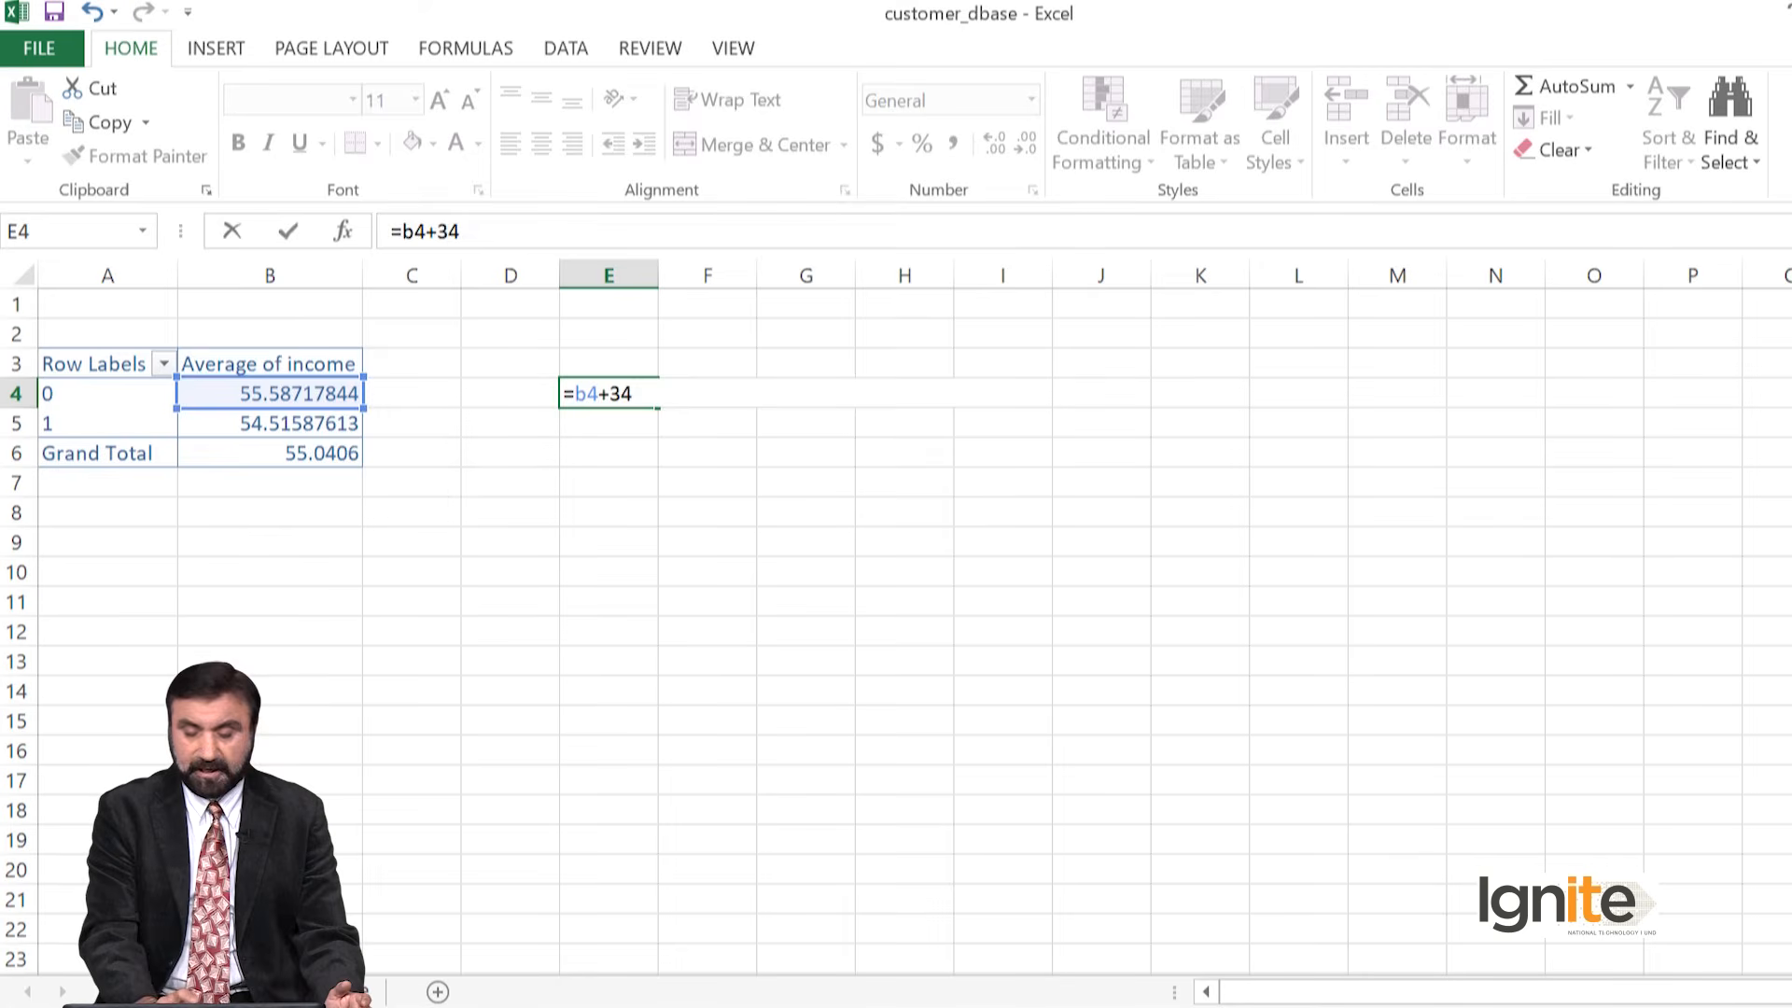
key(Return)
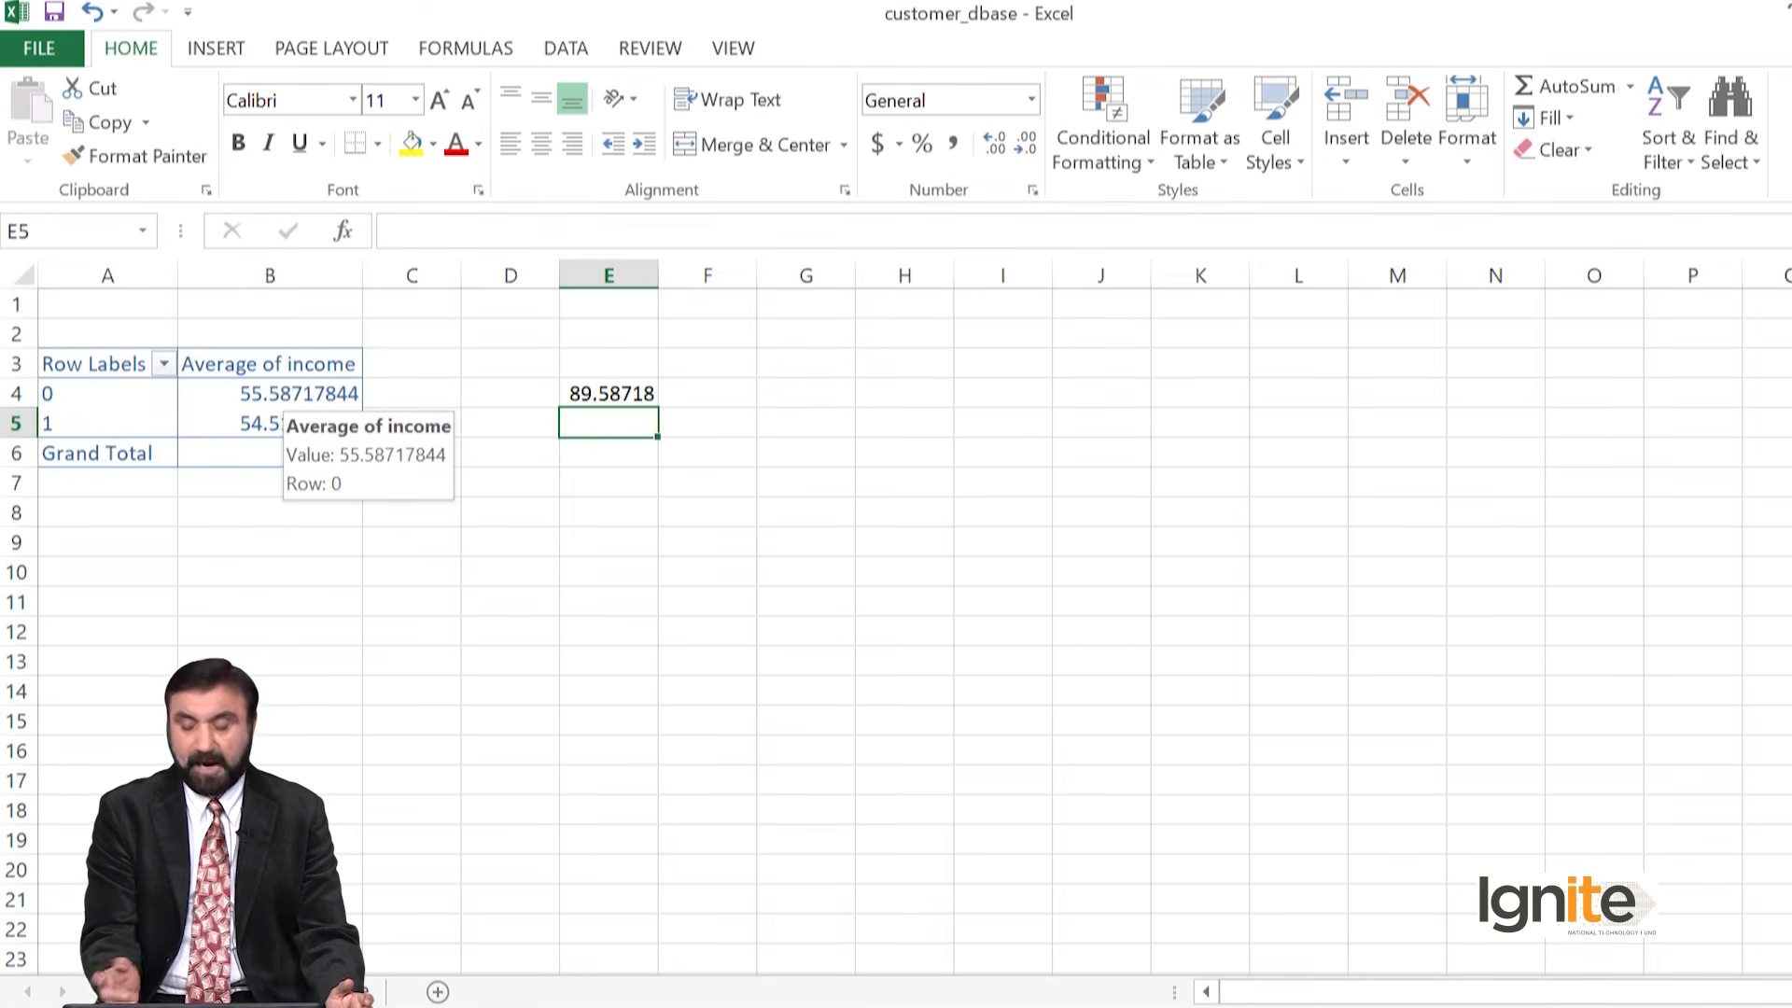
Step: Start a new formula in E4, pick PivotTable cell B4, and clear the inserted GETPIVOTDATA function, keeping only the equals sign
click(608, 393)
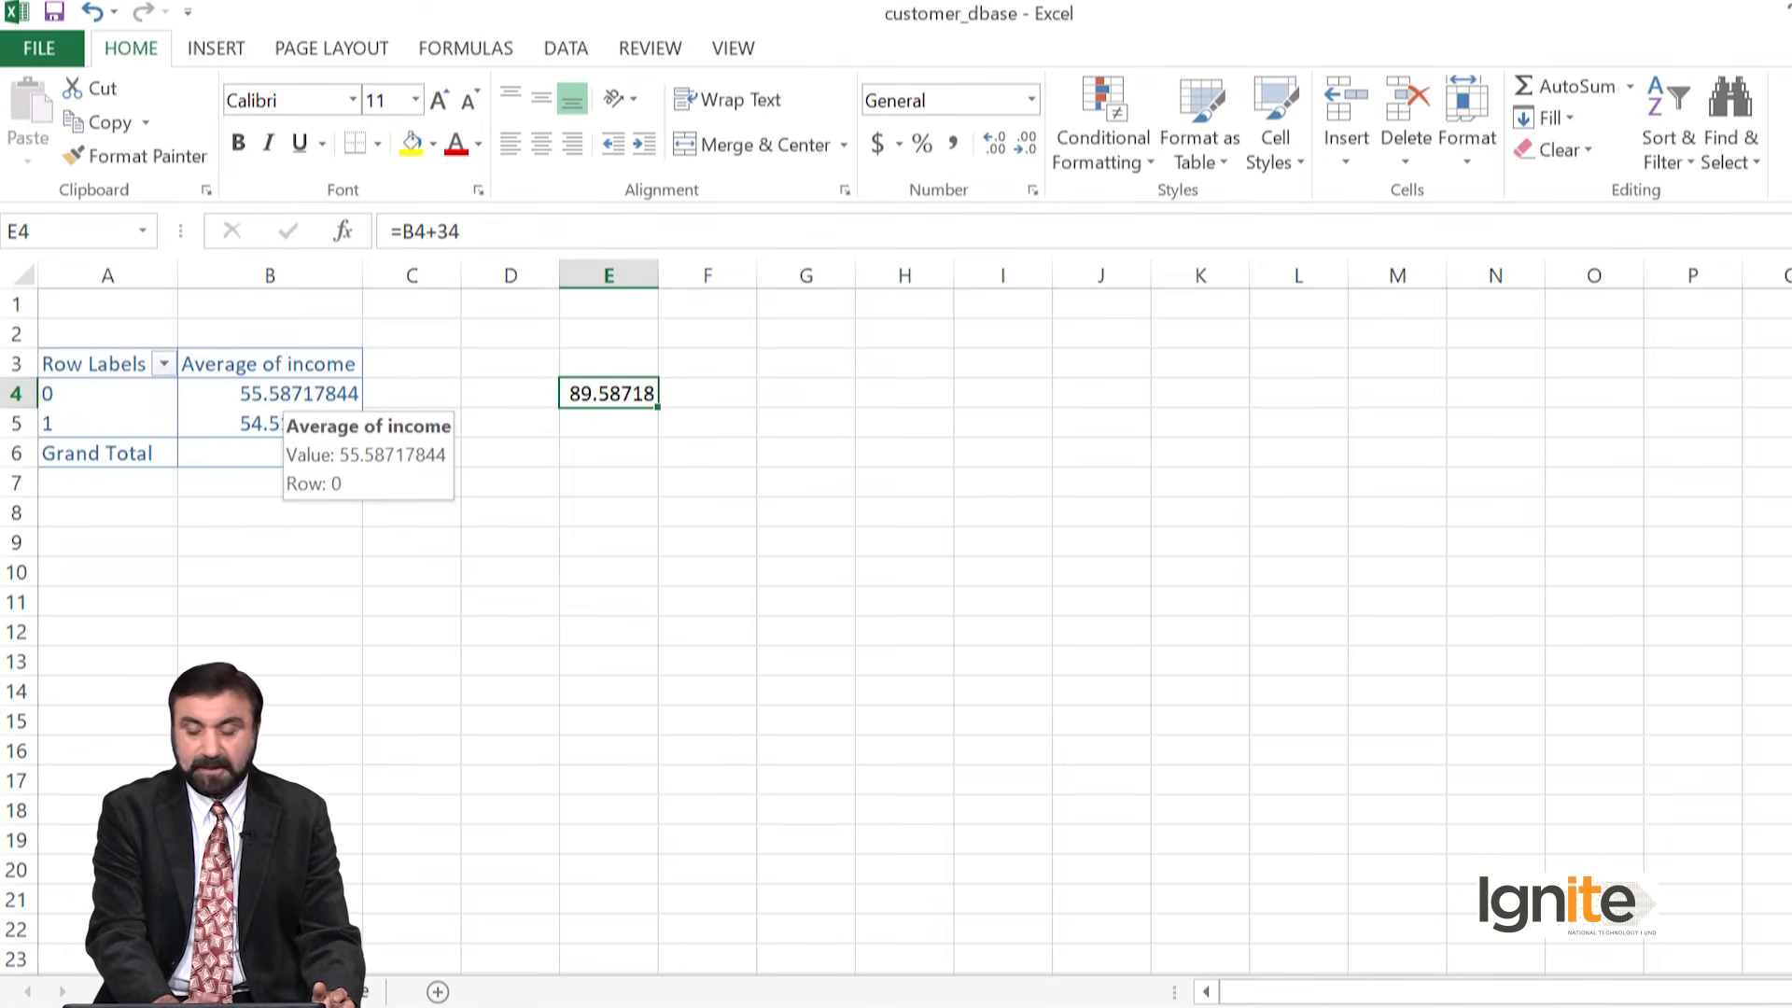
text(=)
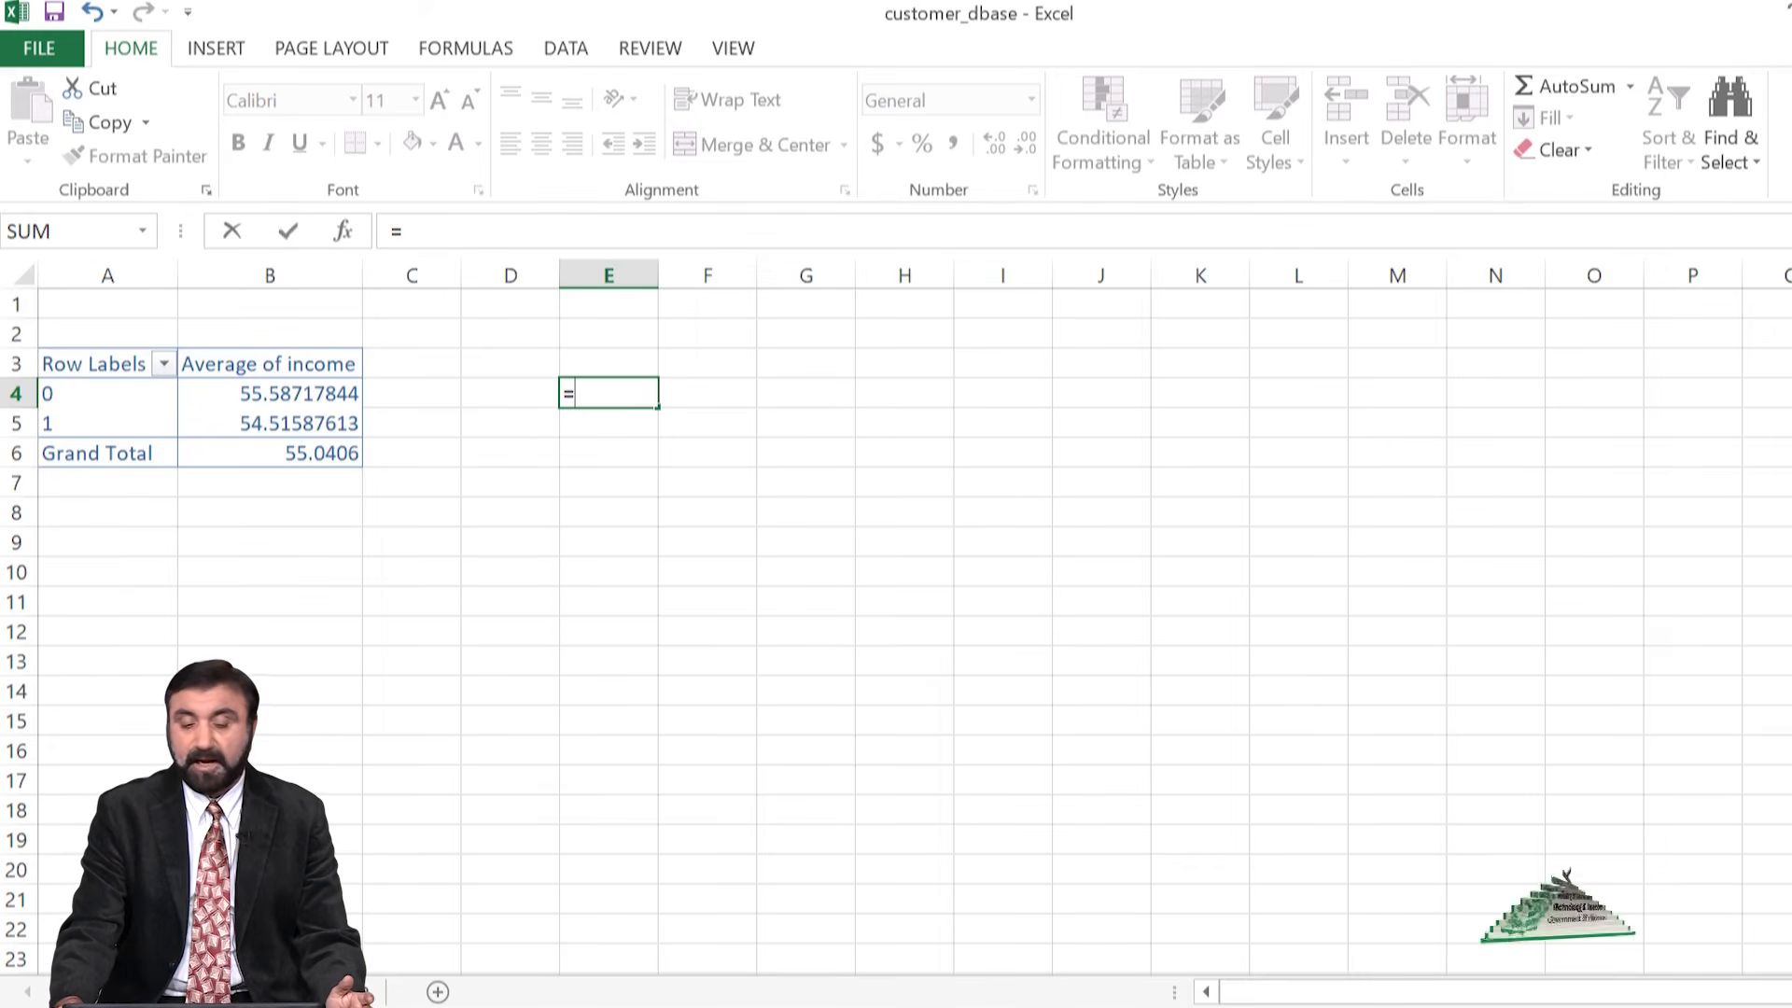
click(269, 394)
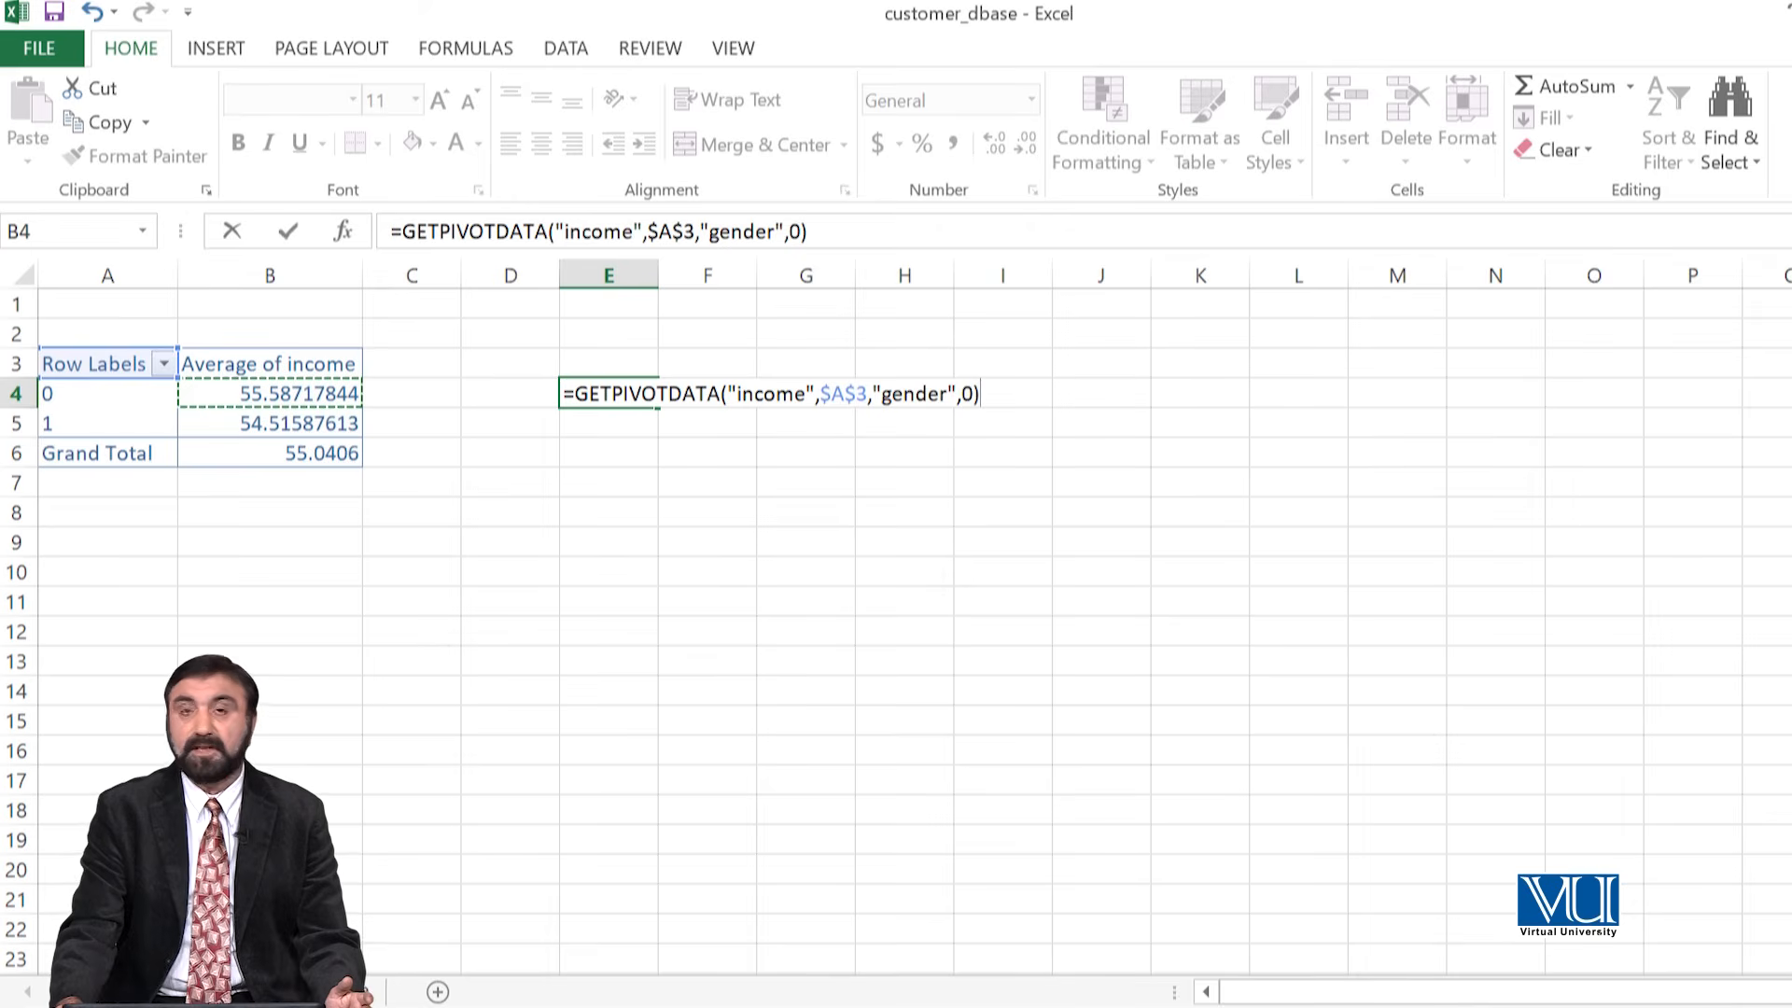
key(BackSpace)
key(BackSpace)
key(BackSpace)
key(BackSpace)
key(BackSpace)
key(BackSpace)
key(BackSpace)
key(BackSpace)
key(BackSpace)
key(BackSpace)
key(BackSpace)
key(BackSpace)
key(BackSpace)
key(BackSpace)
key(BackSpace)
key(BackSpace)
key(BackSpace)
key(BackSpace)
key(BackSpace)
key(BackSpace)
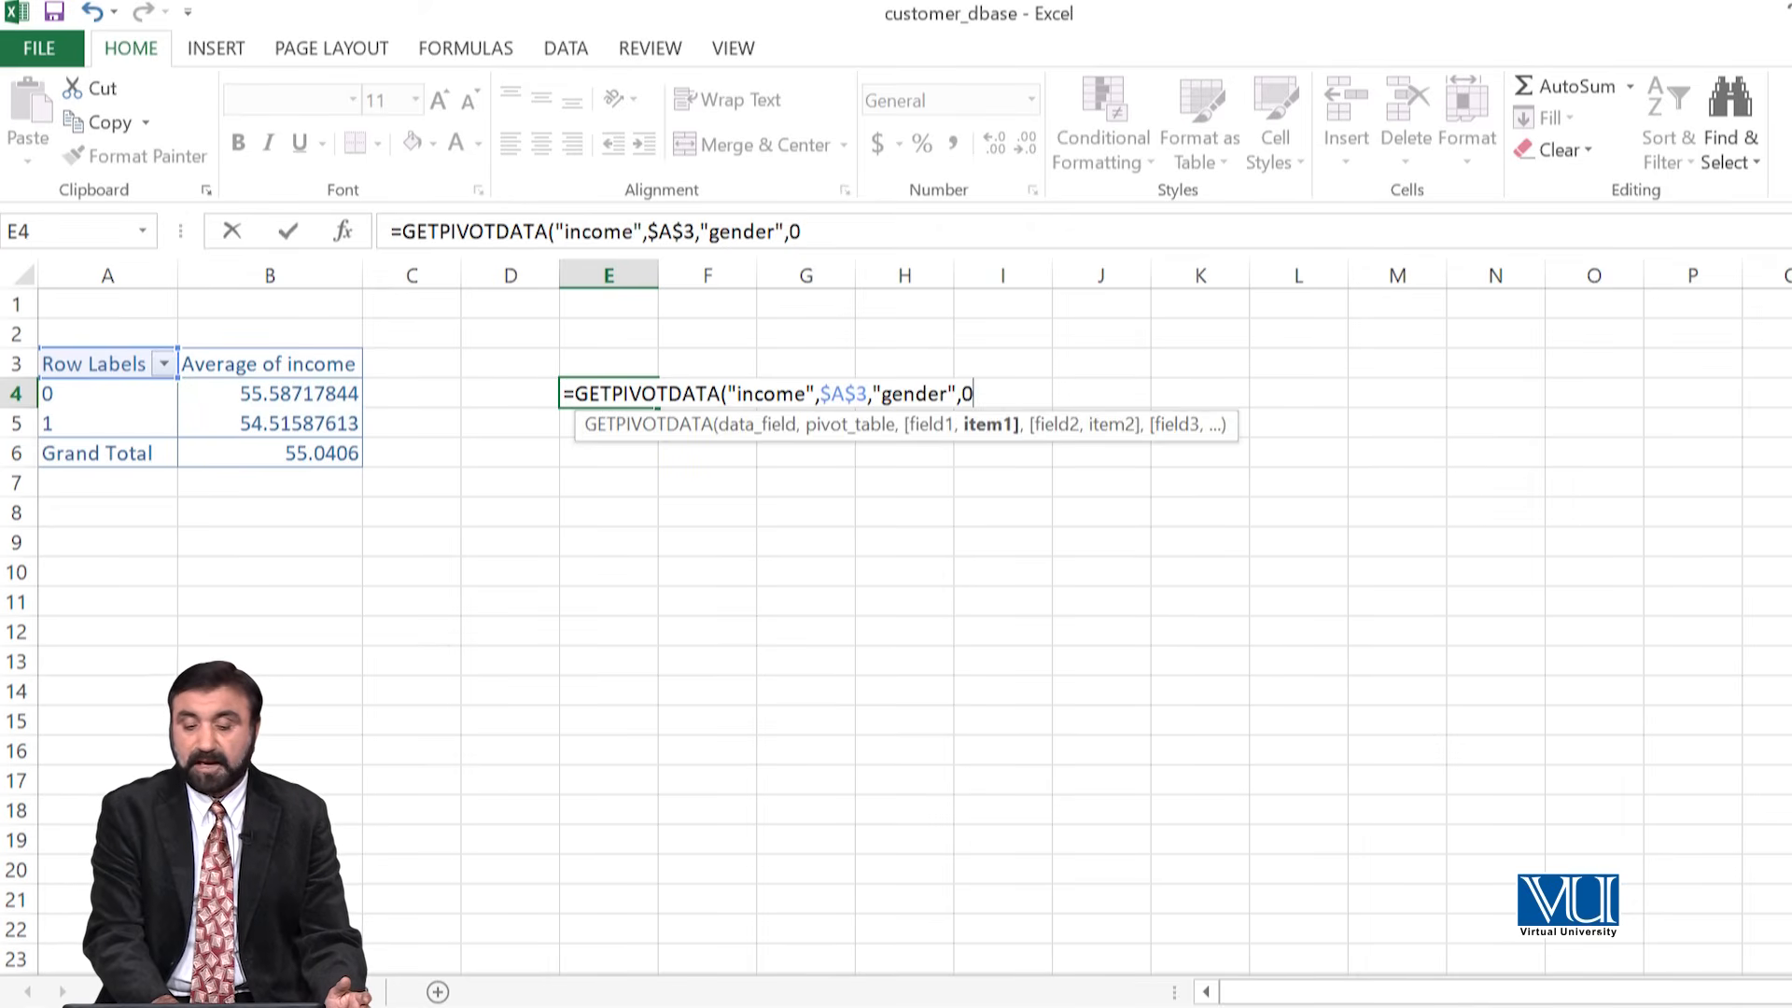
key(BackSpace)
key(BackSpace)
key(BackSpace)
key(BackSpace)
key(BackSpace)
key(BackSpace)
key(BackSpace)
key(BackSpace)
key(BackSpace)
key(BackSpace)
key(BackSpace)
key(BackSpace)
key(BackSpace)
key(BackSpace)
key(BackSpace)
key(BackSpace)
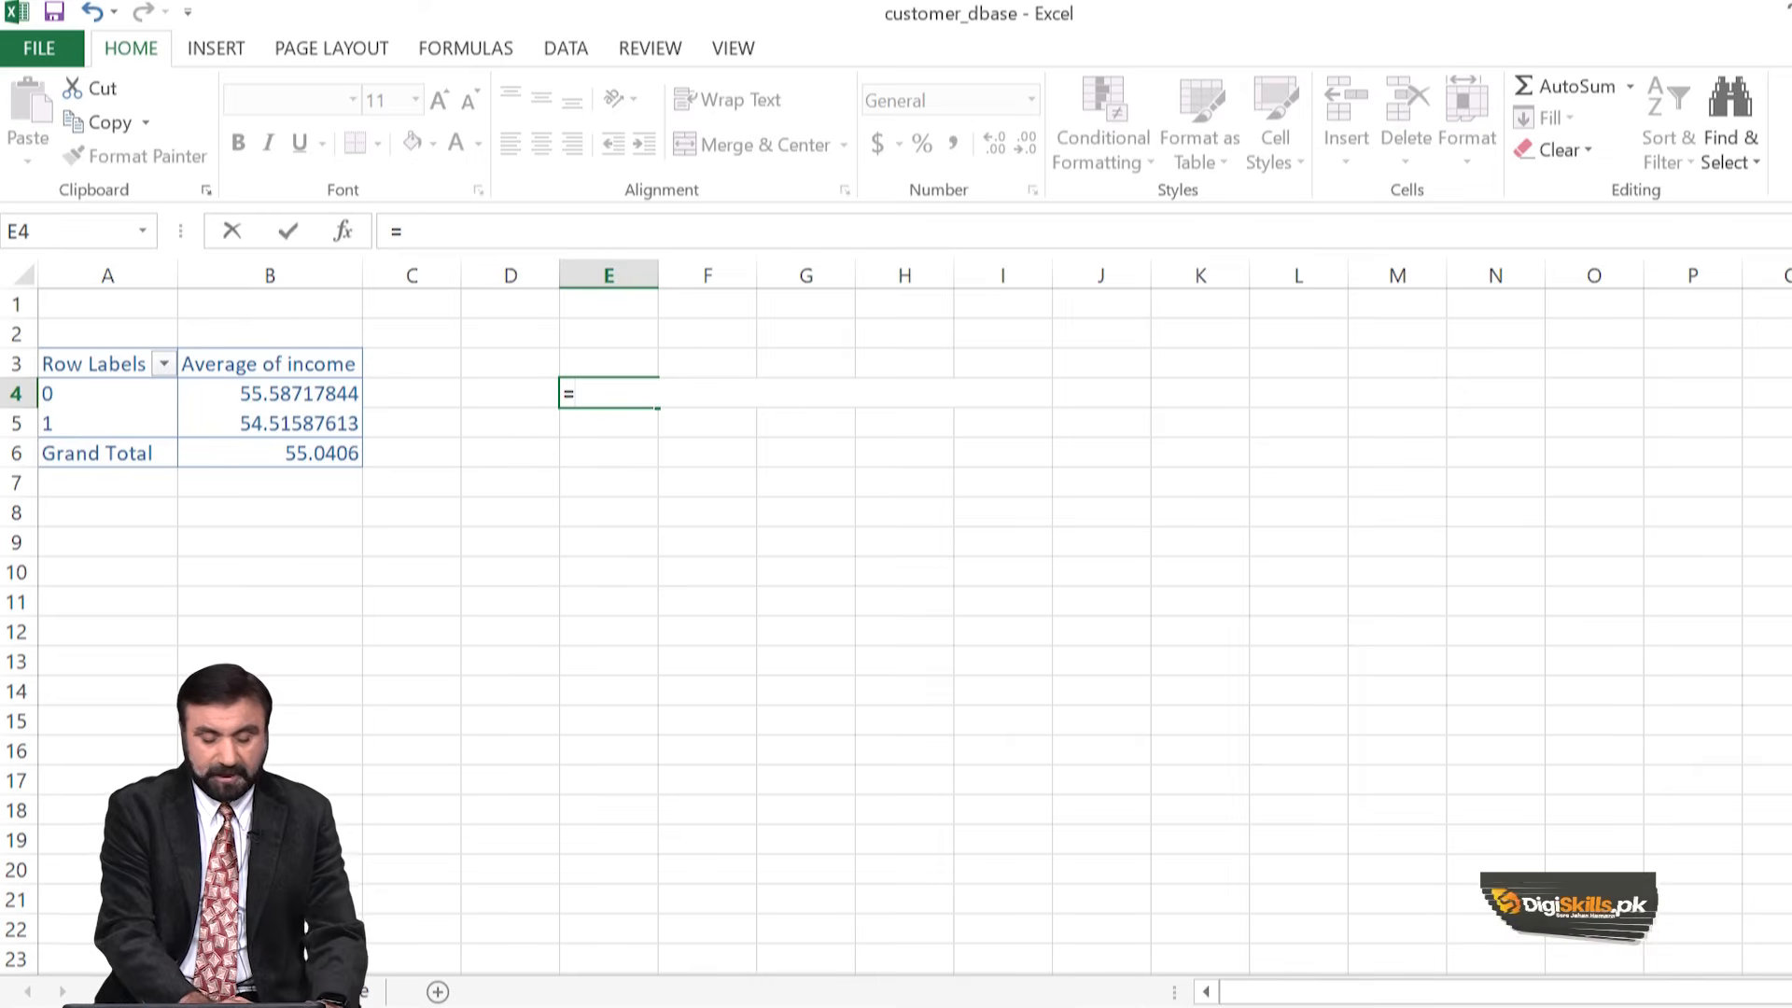
Step: Complete the formula in E4 as =b4/b6 and format the cell as a percentage
text(b4)
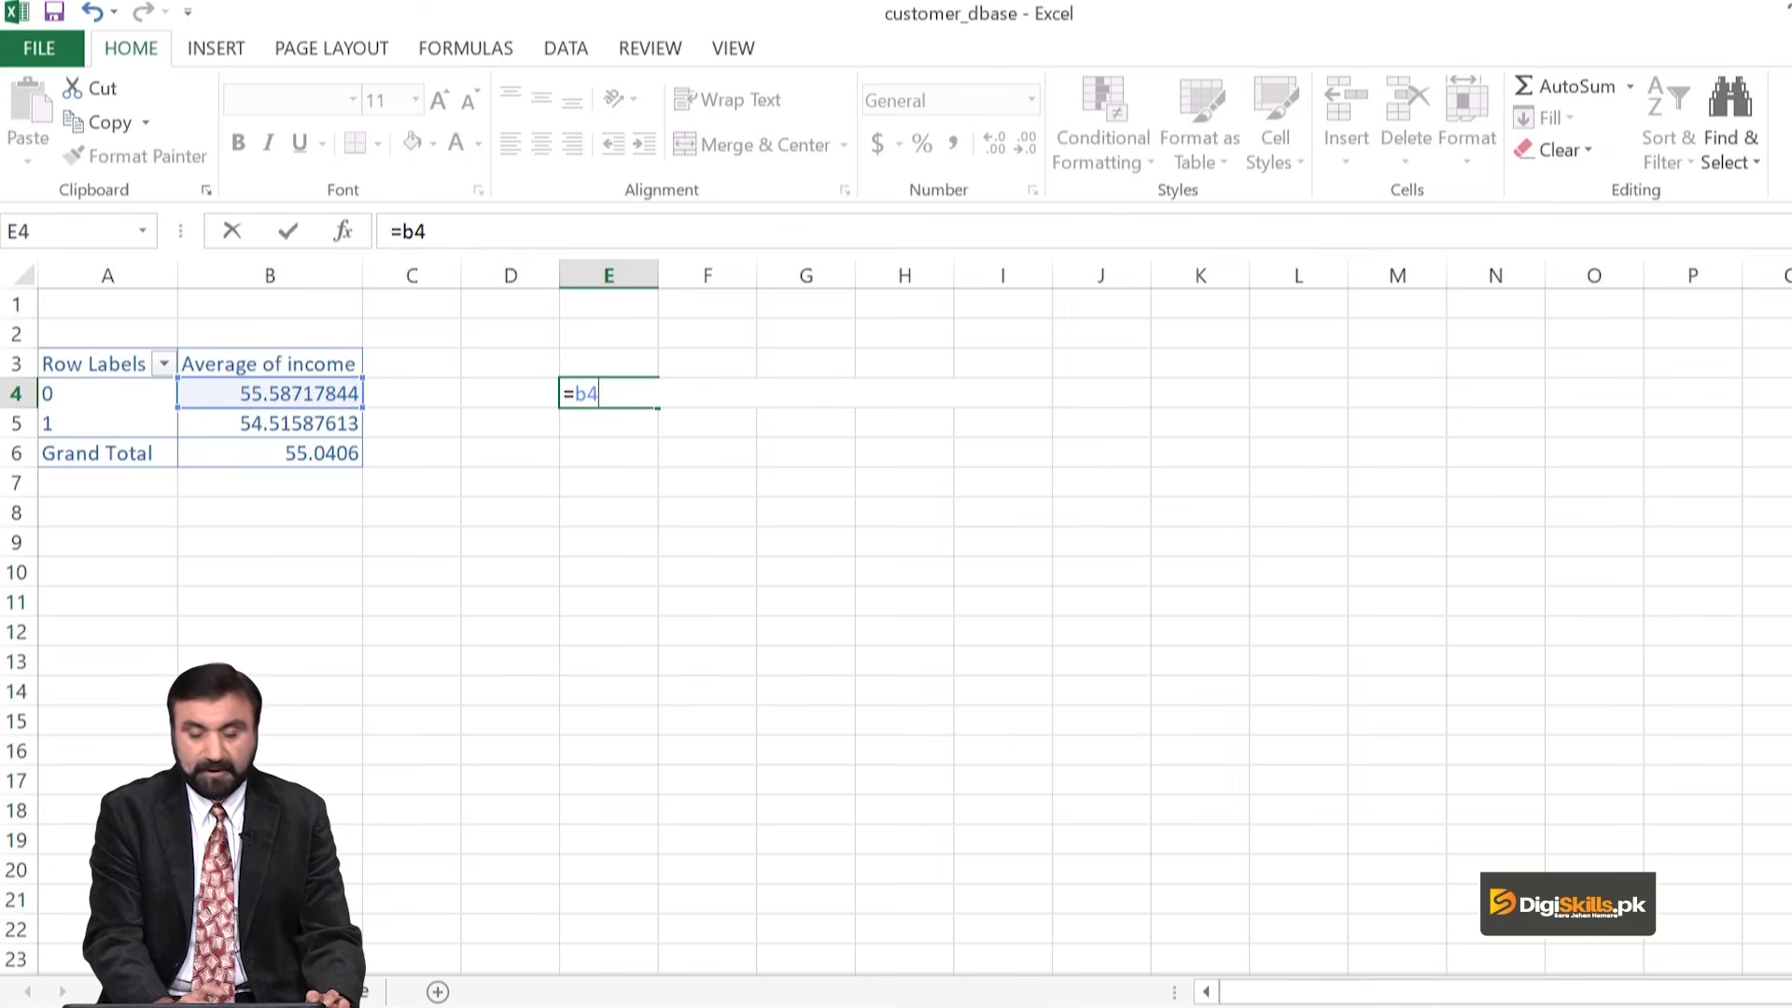
text(/)
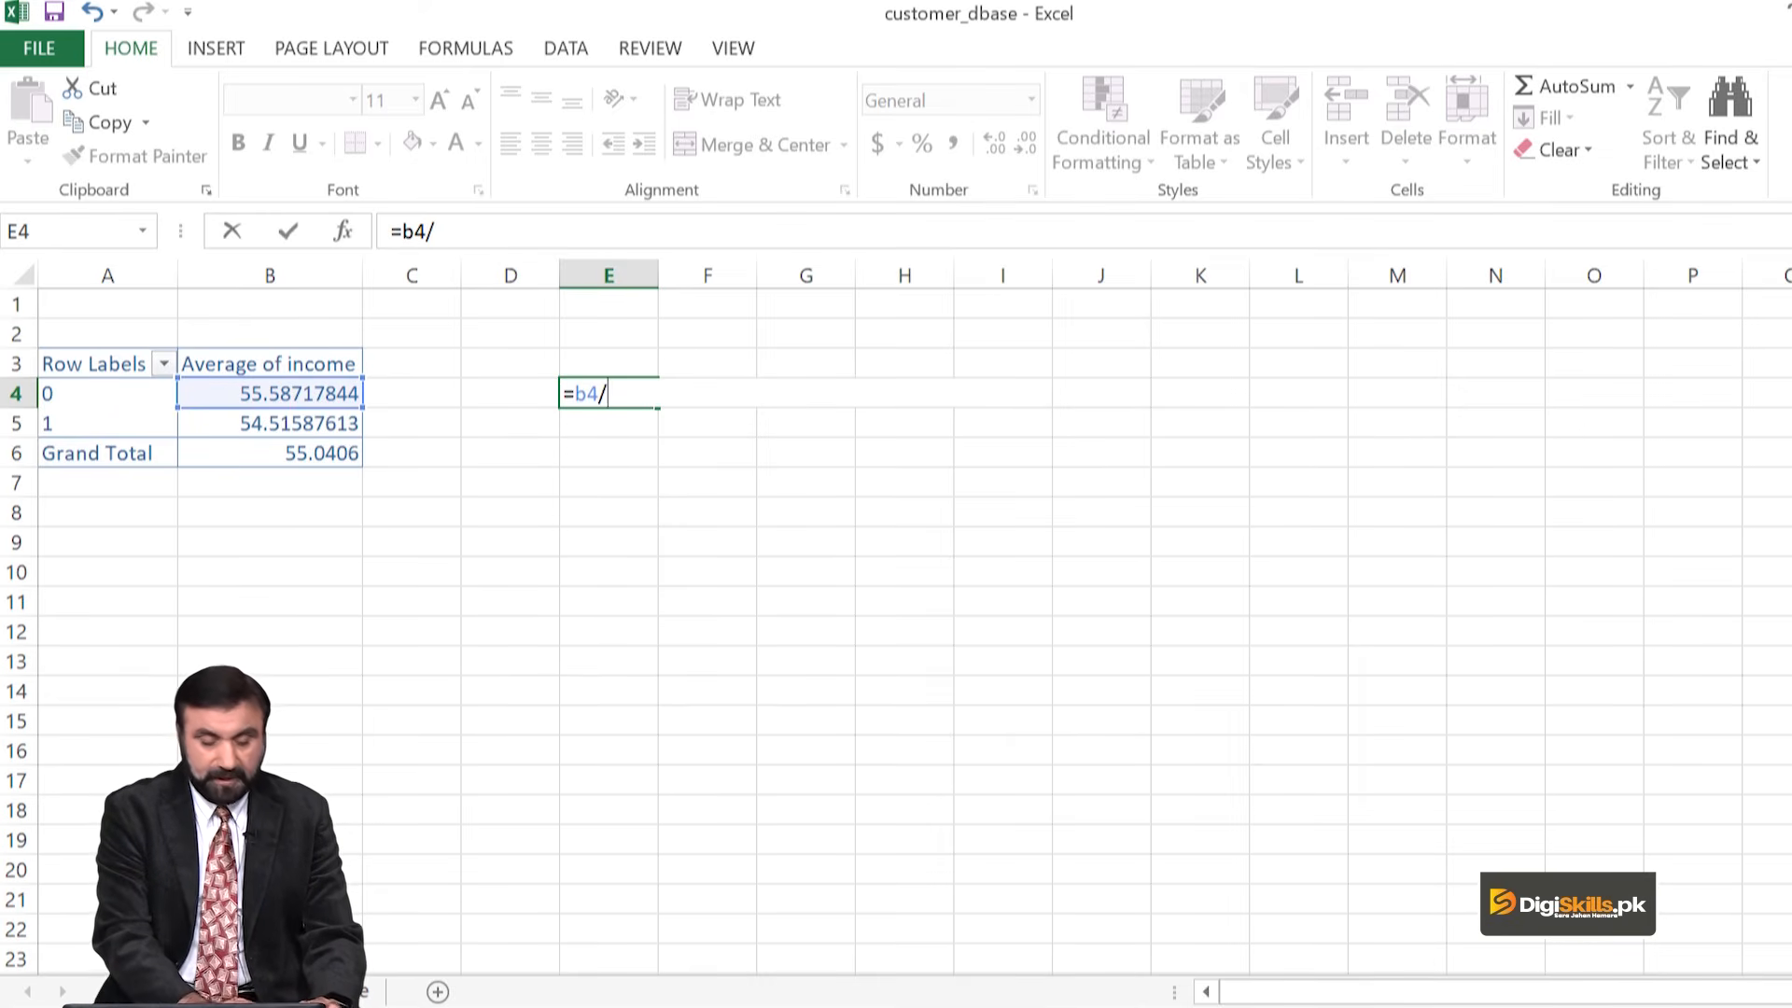
text(b6)
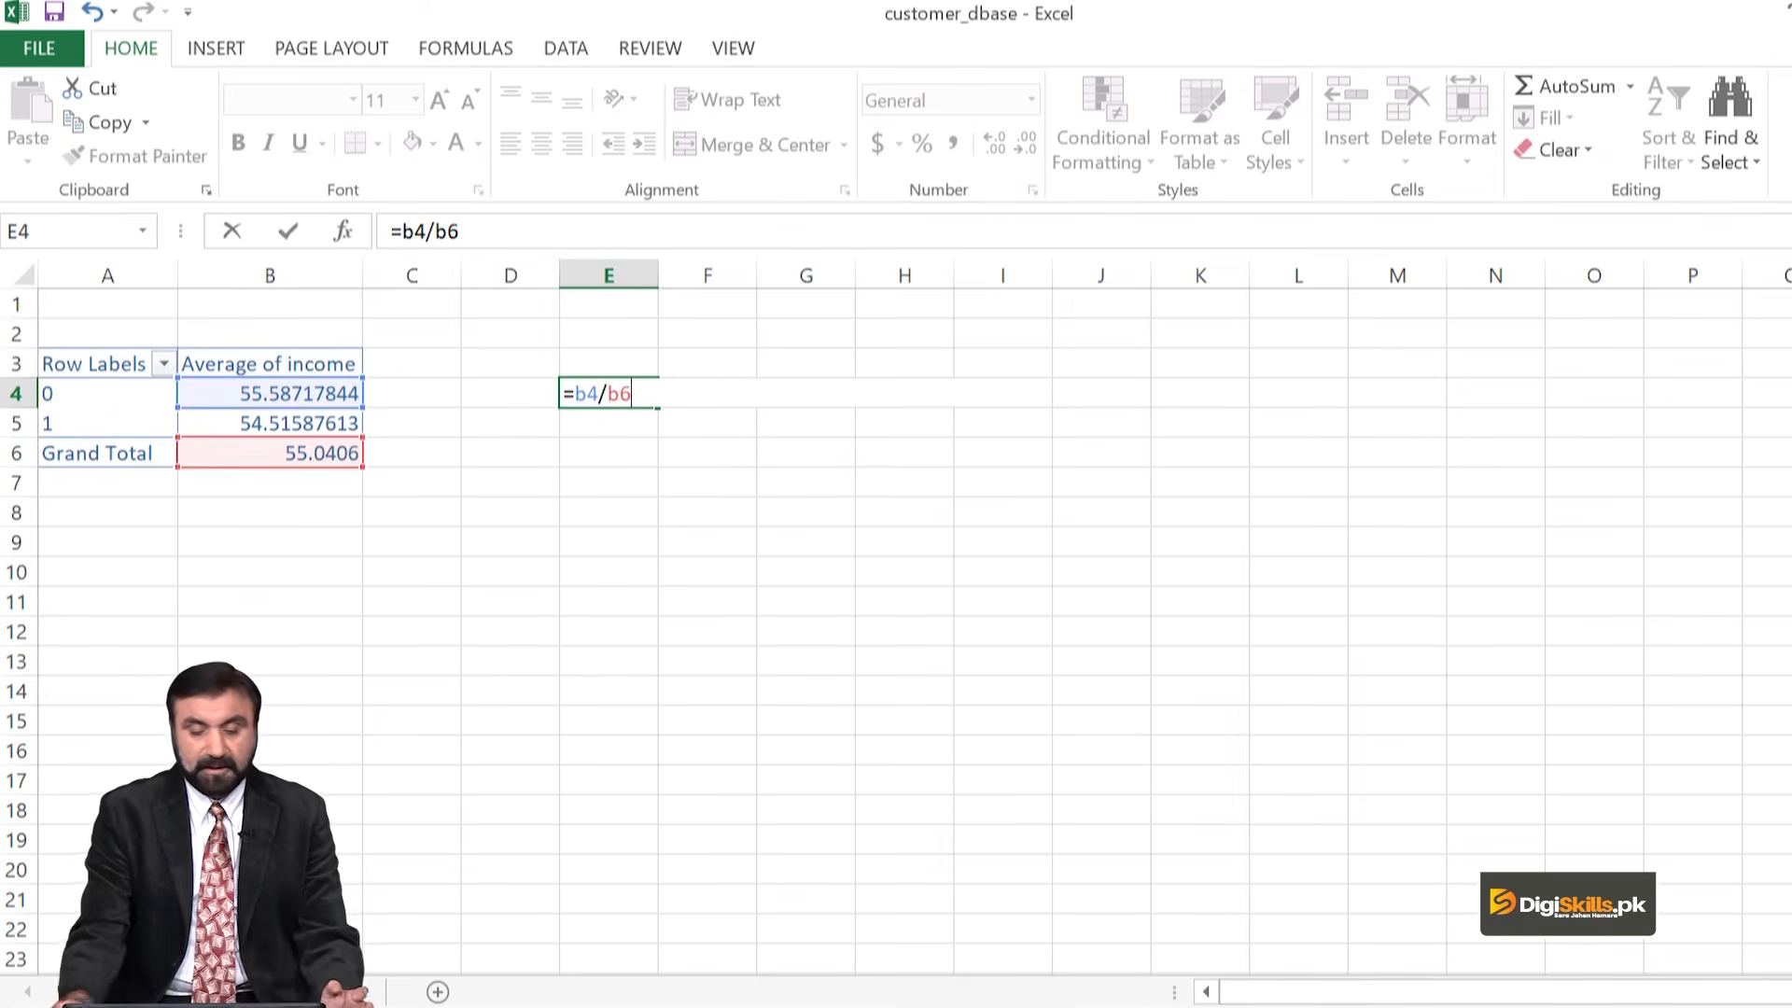
key(Return)
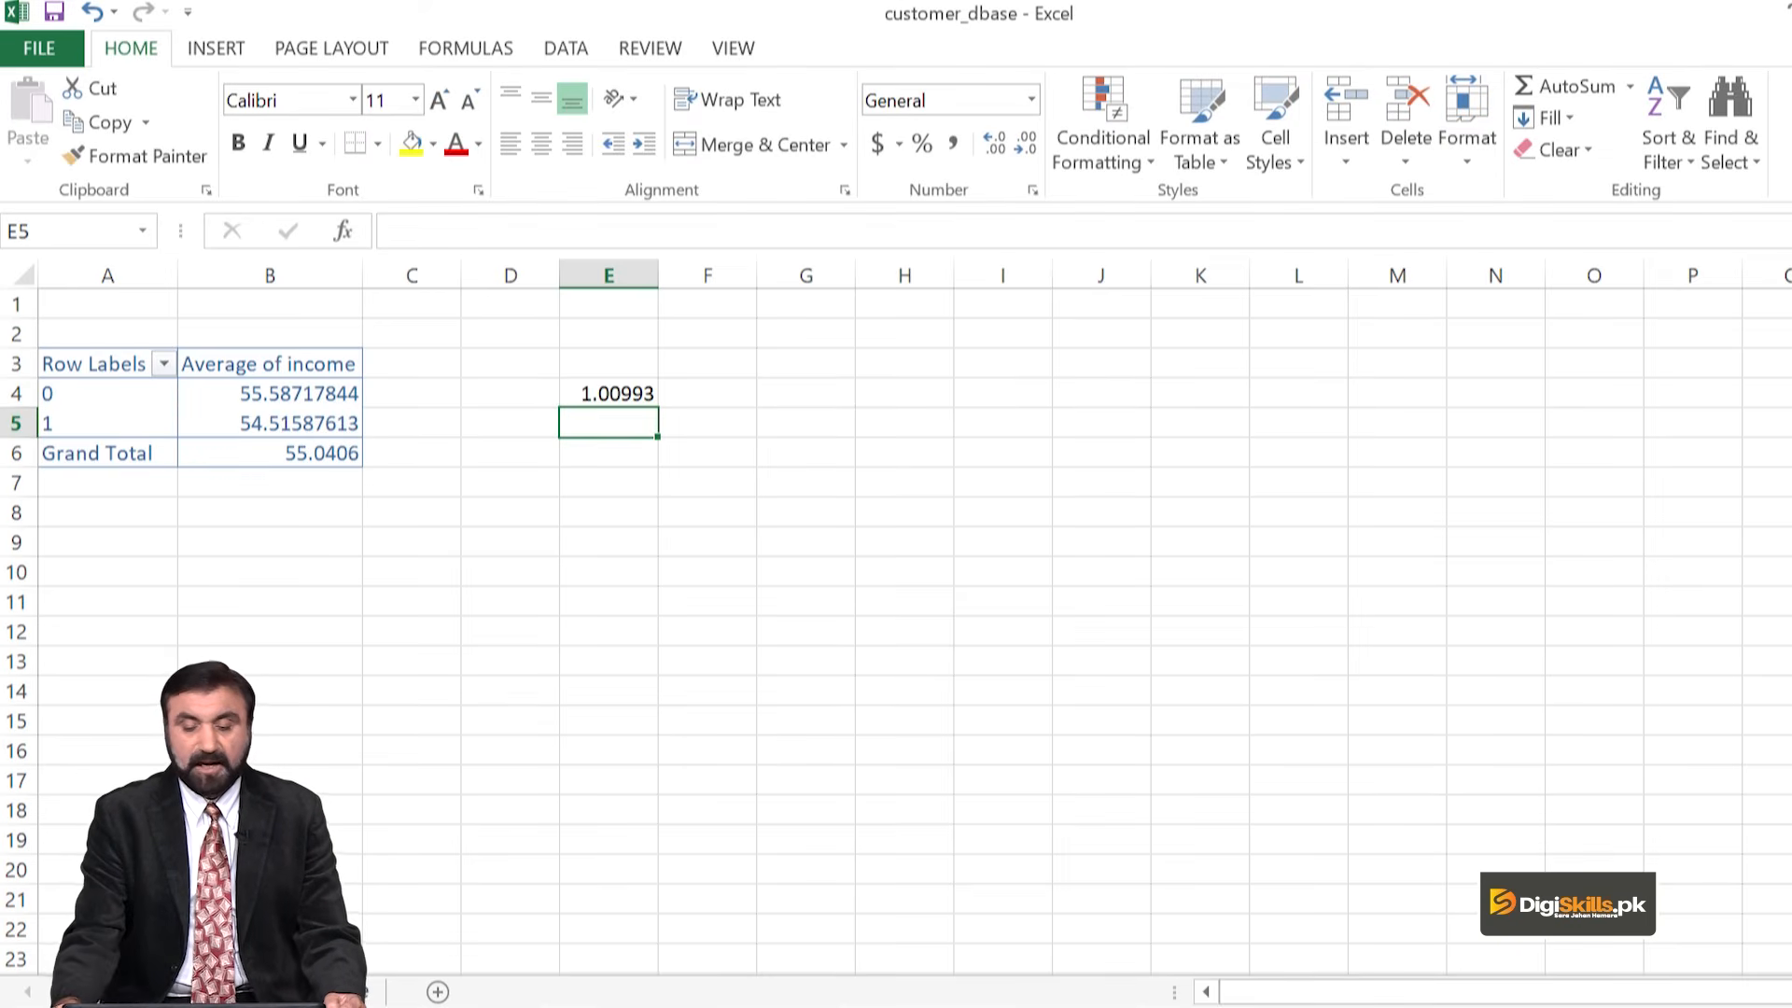
click(608, 394)
click(922, 143)
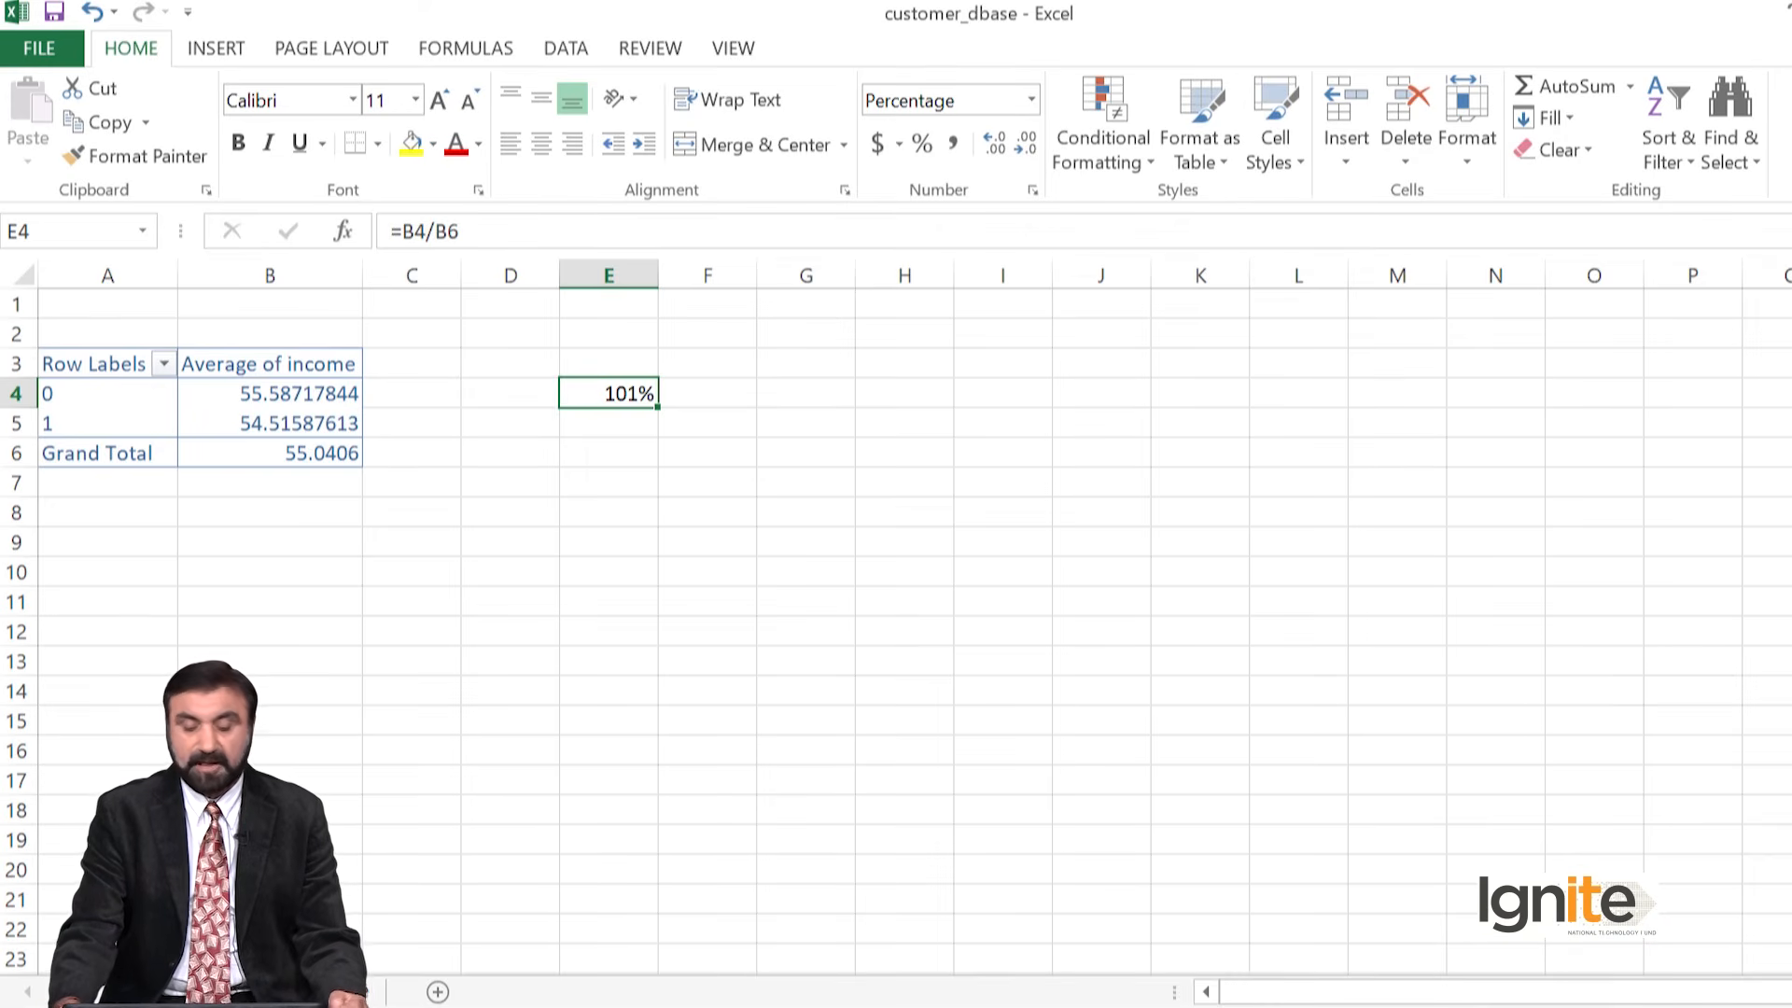
Step: Copy the formula from E4 into E5 and try to replace its B7 reference
click(608, 420)
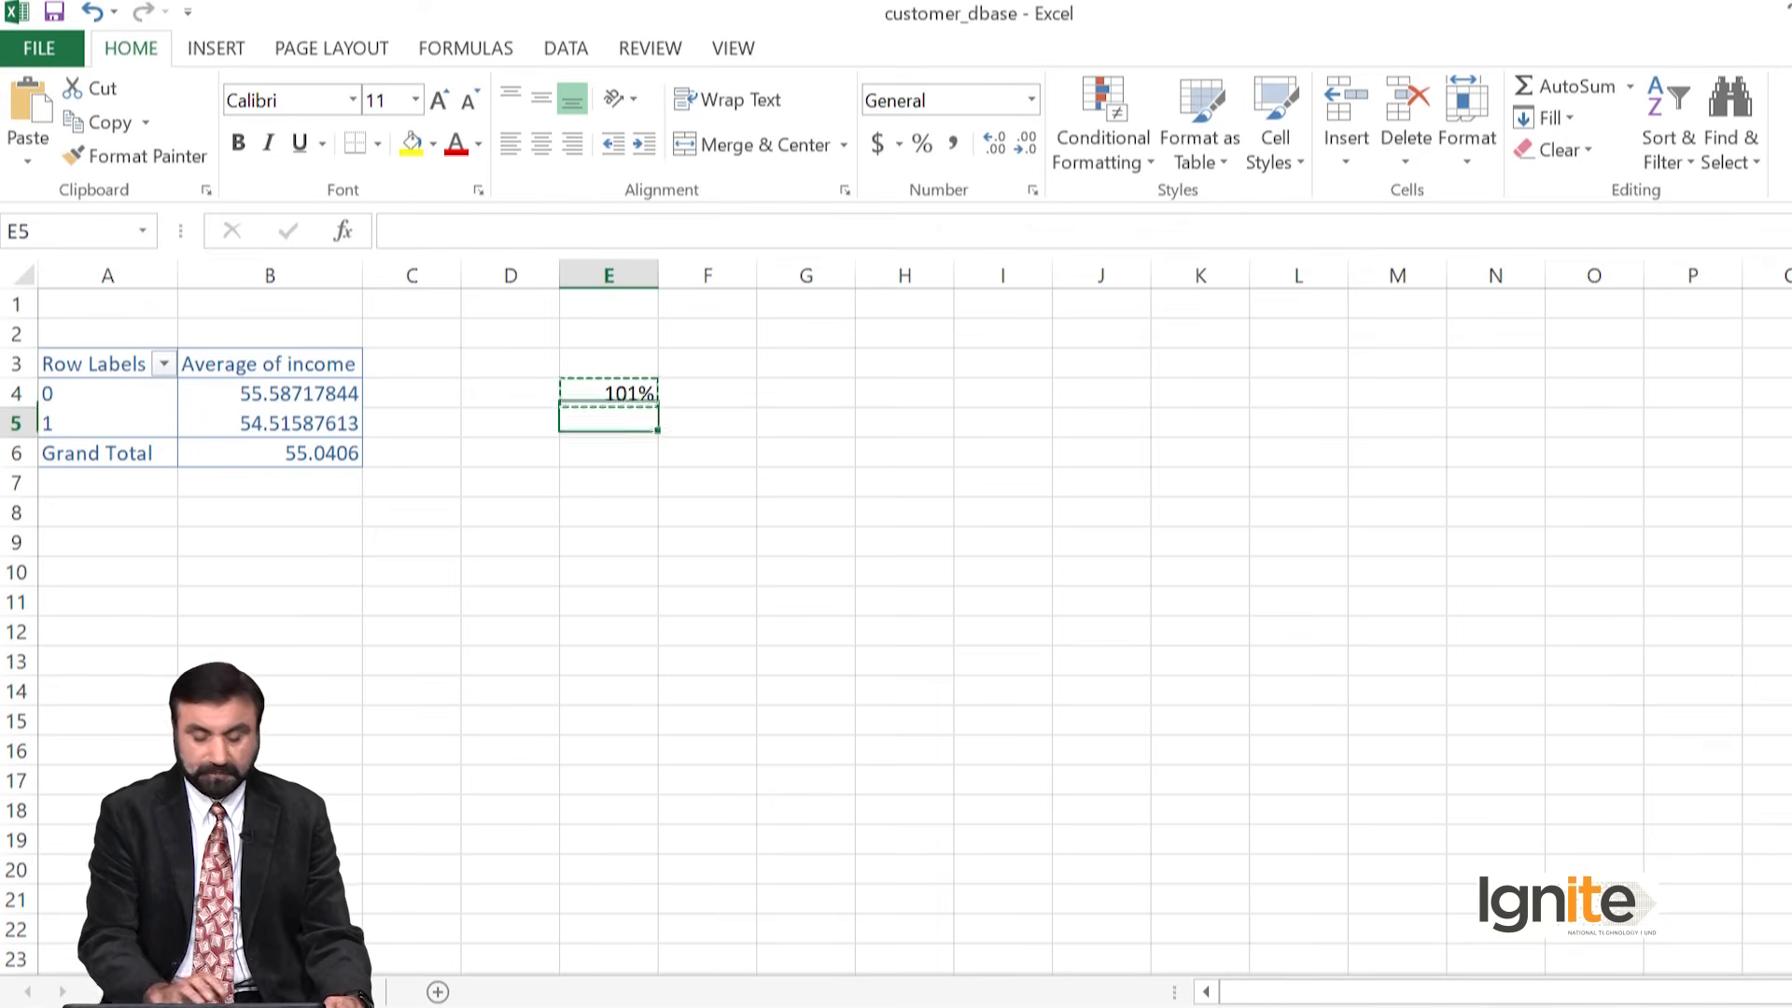
key(ctrl+v)
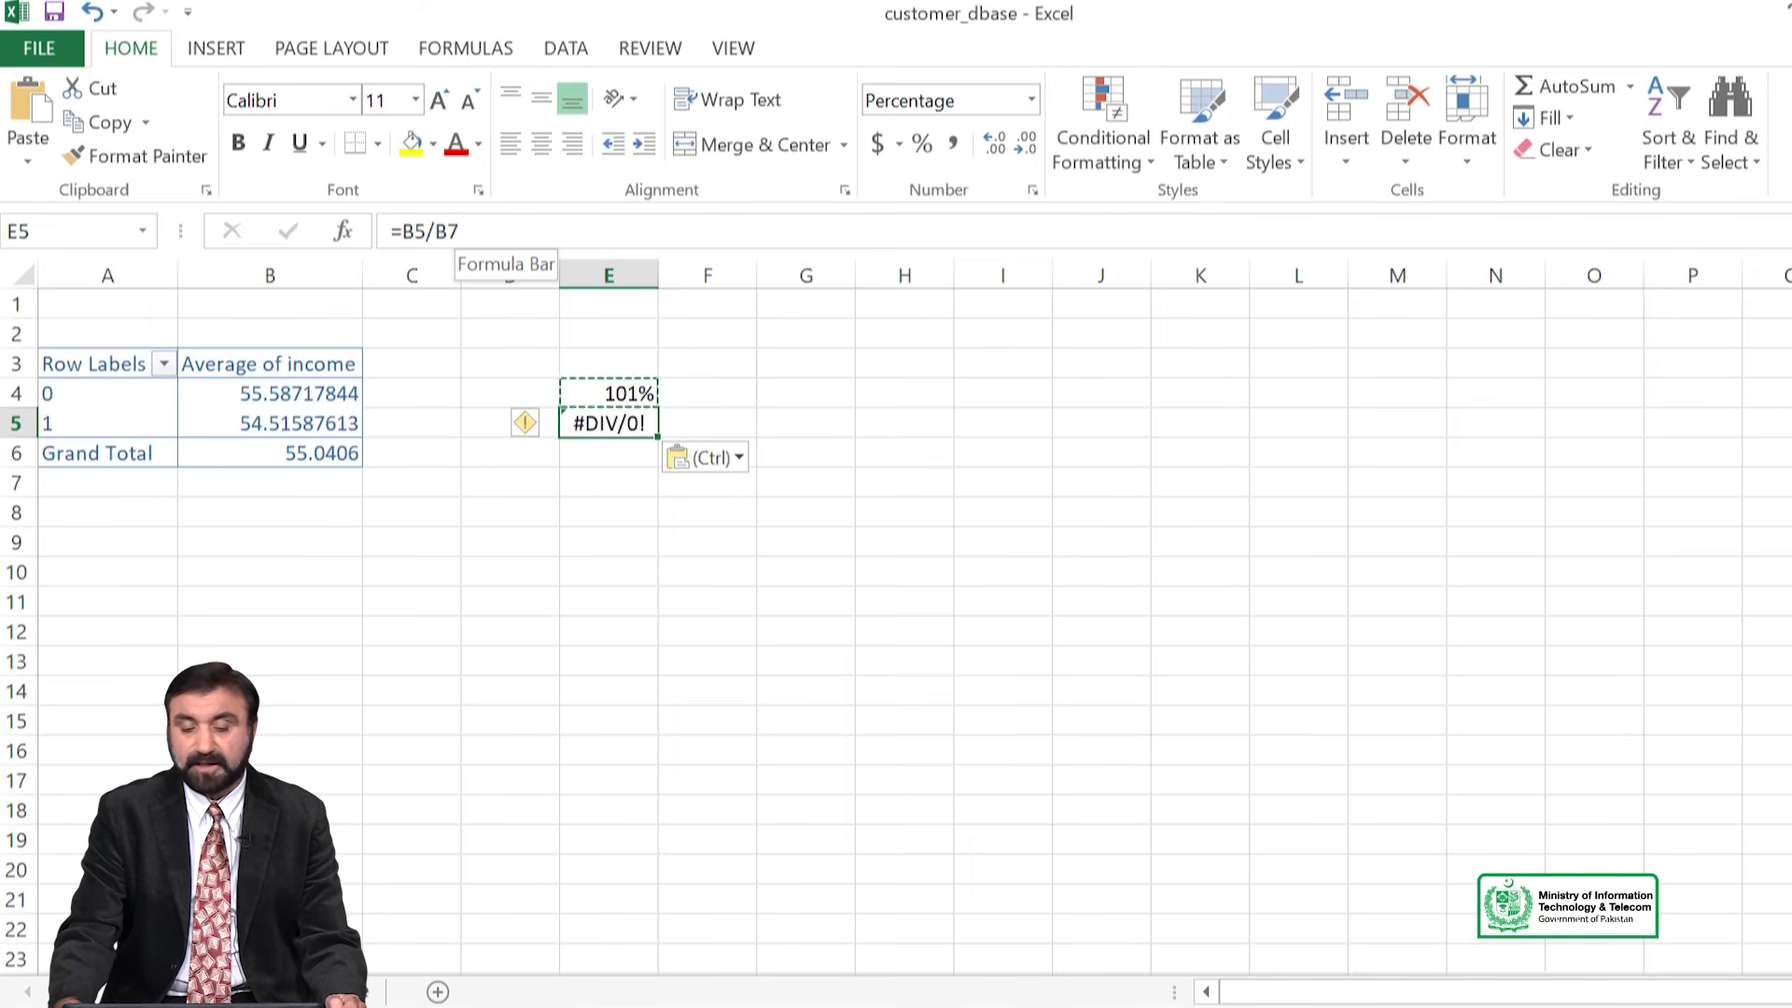
click(467, 231)
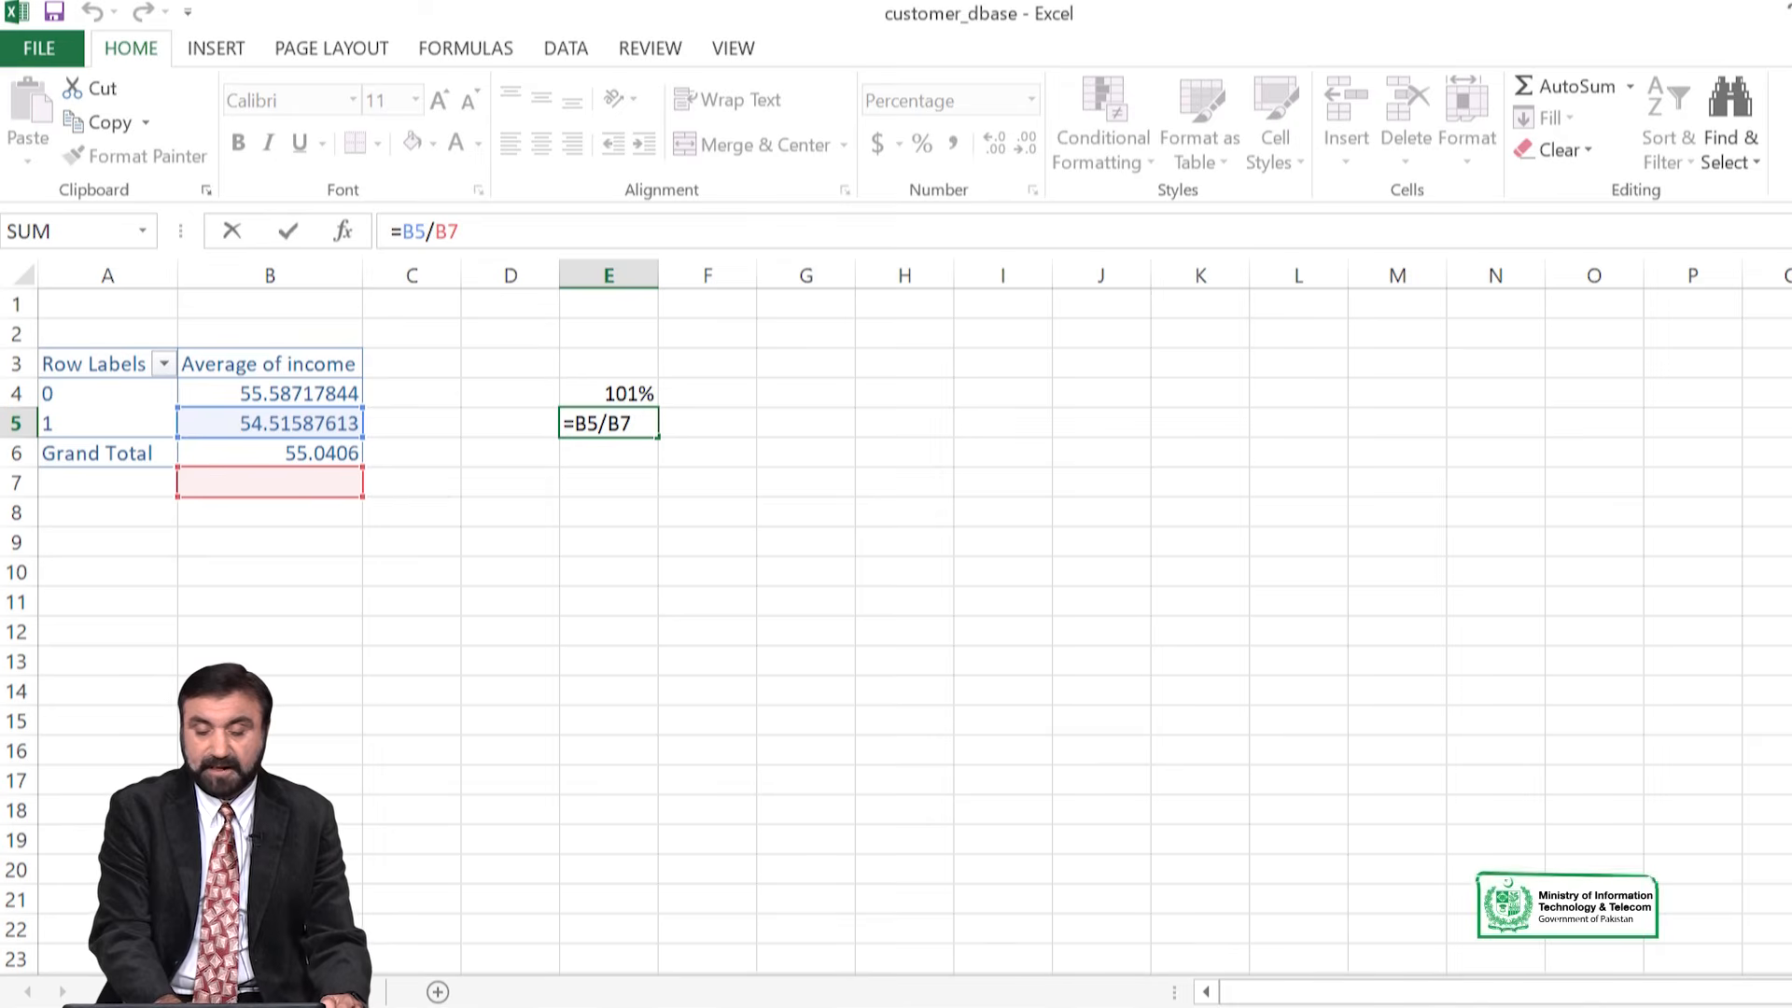
key(BackSpace)
key(BackSpace)
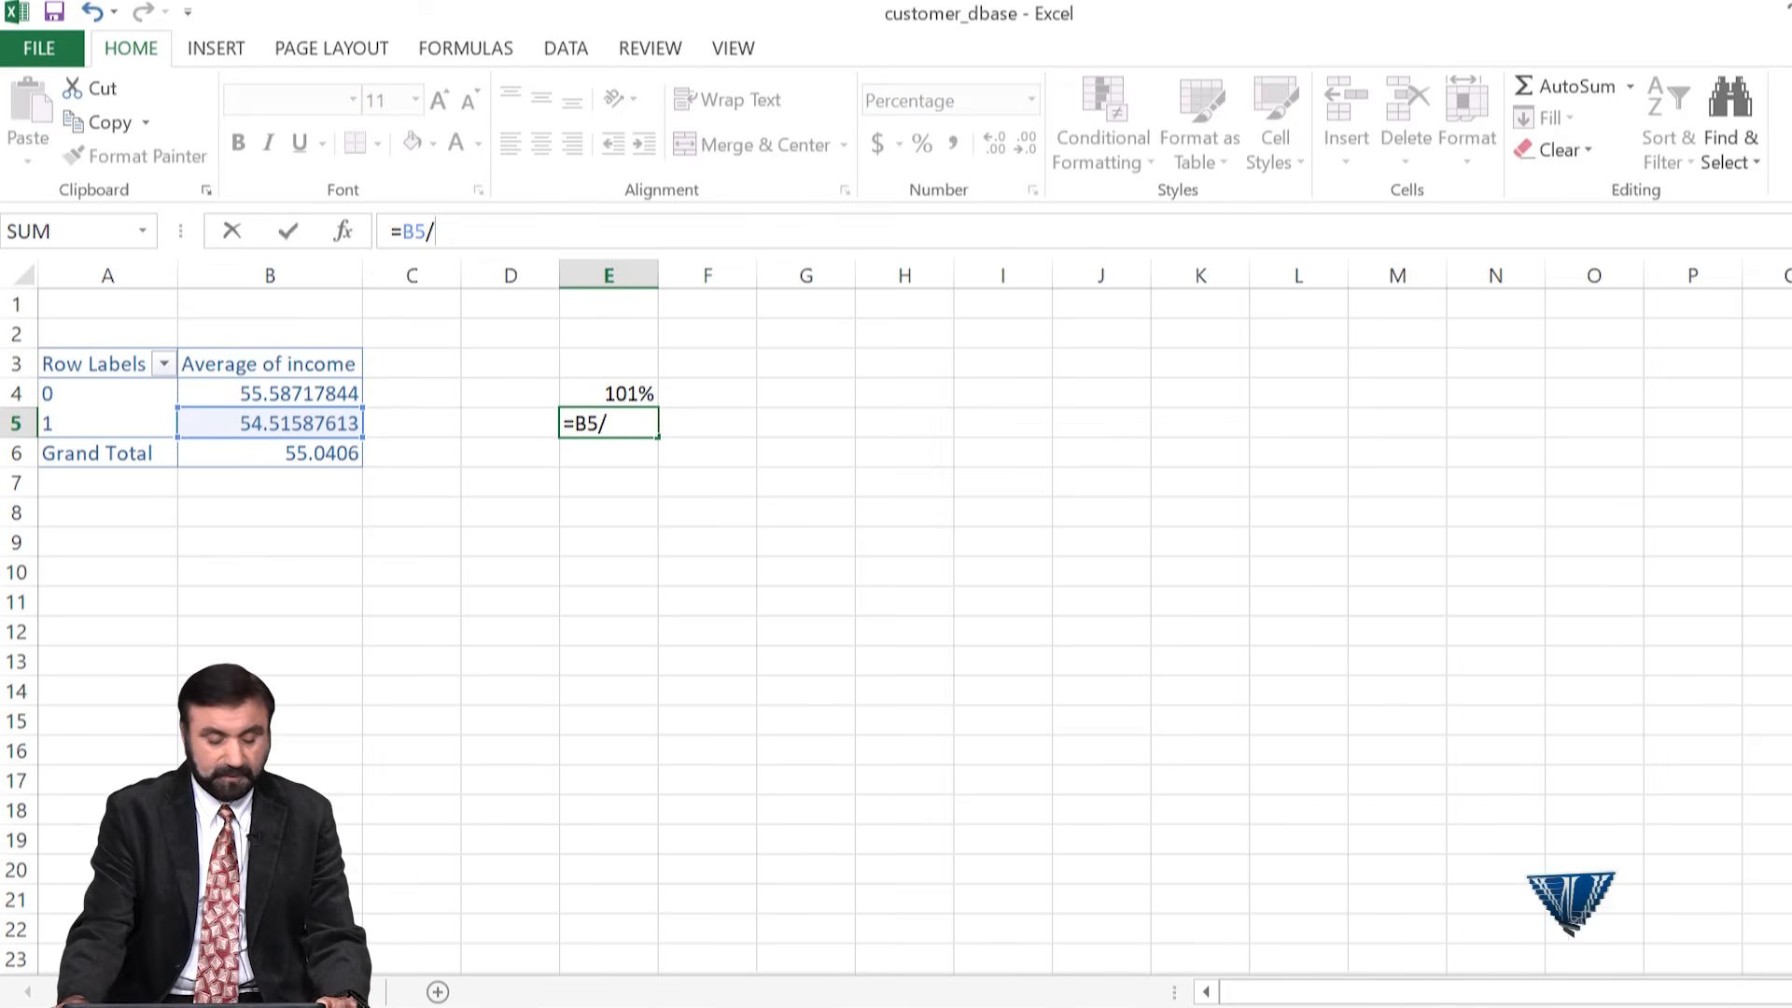
key(Escape)
Step: Make the grand total reference in E4 absolute so the formula reads =B4/$B$6
key(Up)
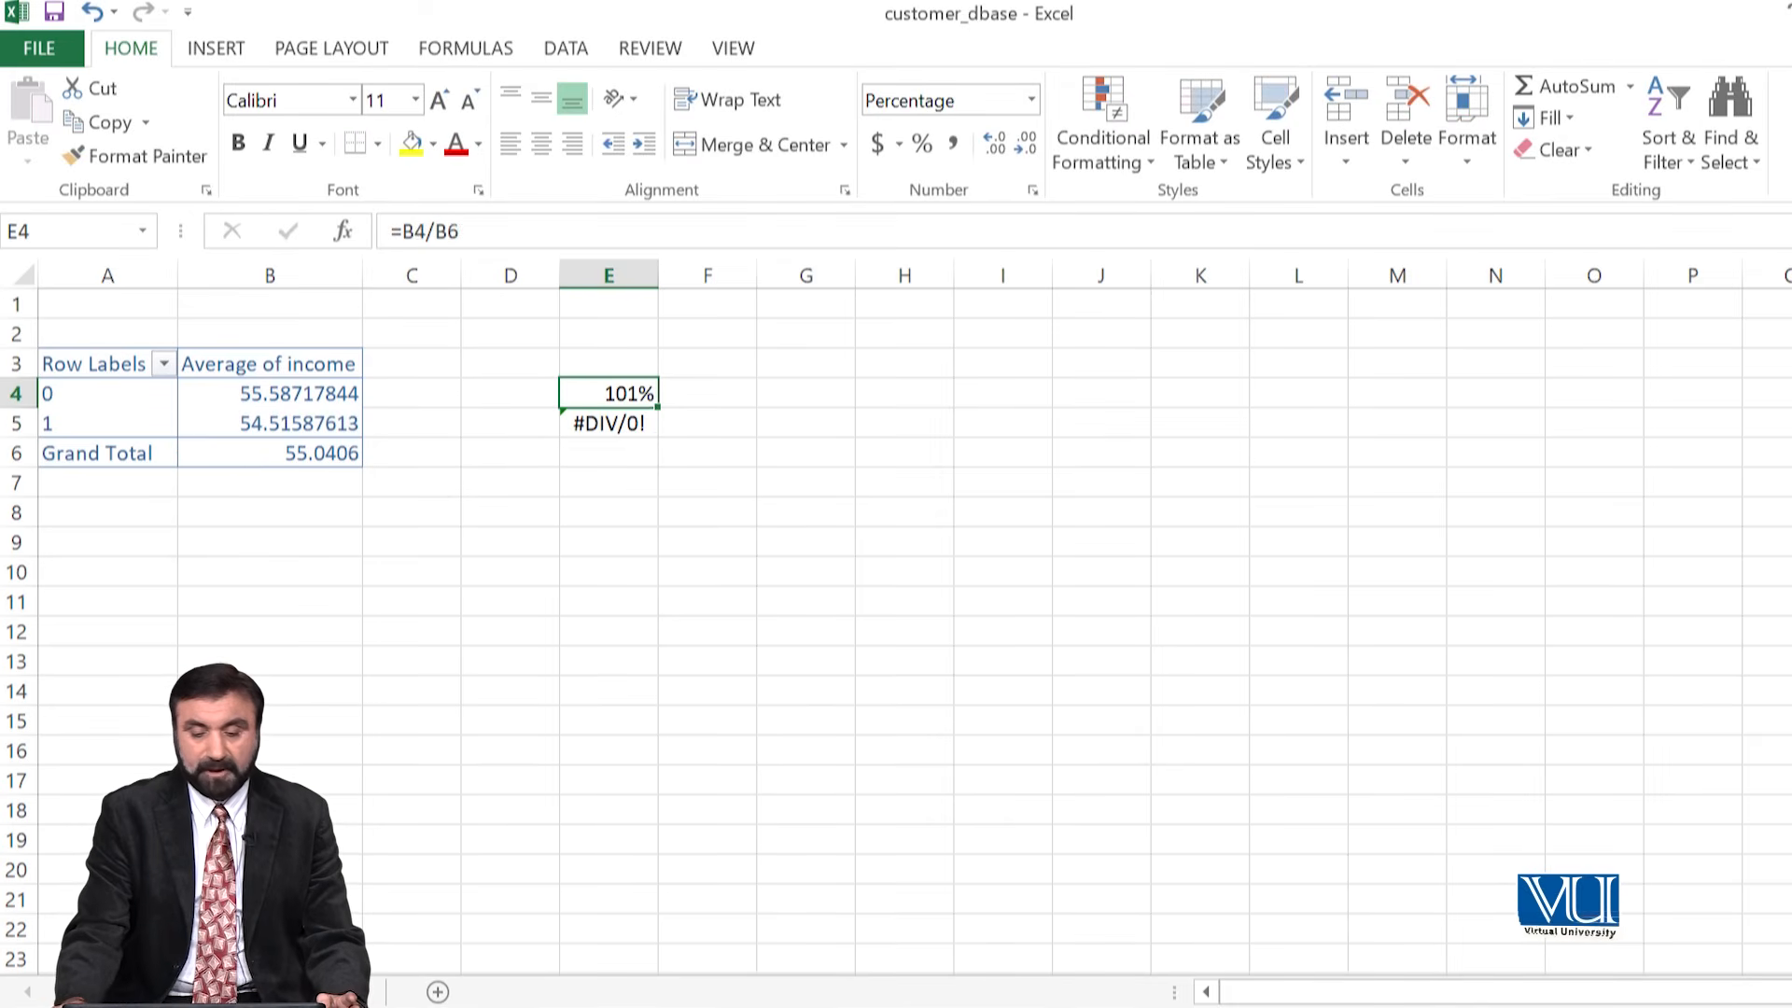
click(467, 231)
click(448, 231)
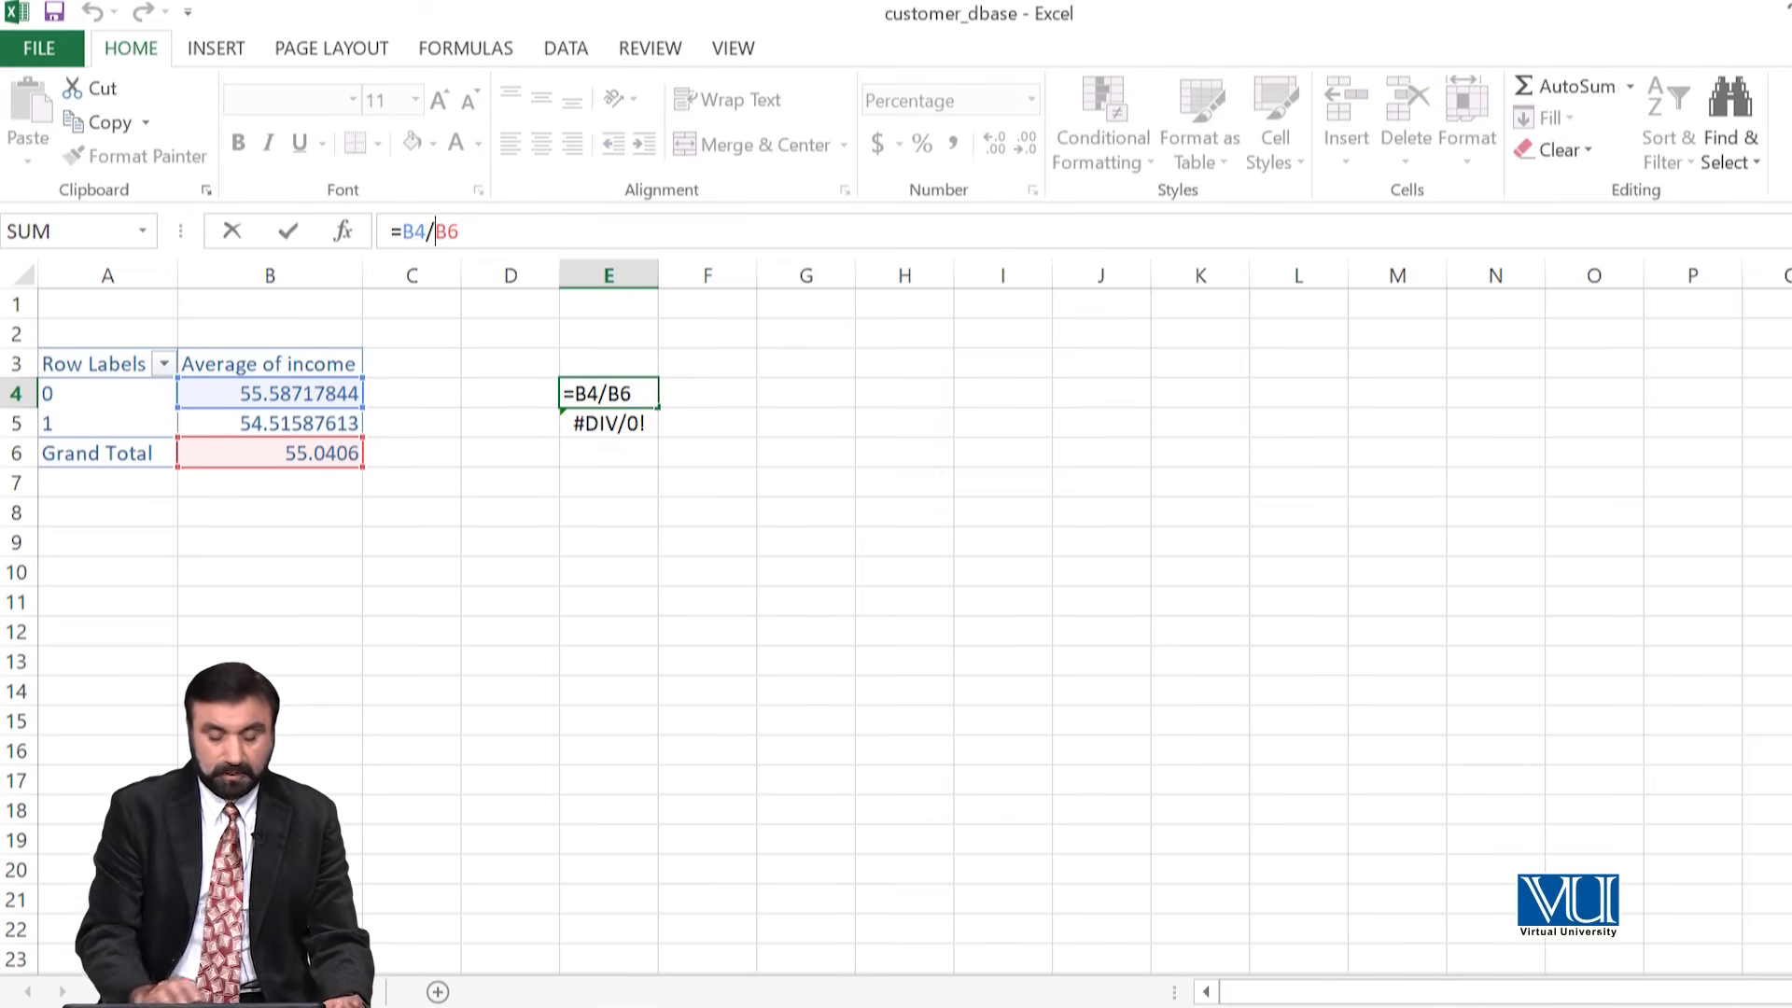
key(Left)
text(#)
key(BackSpace)
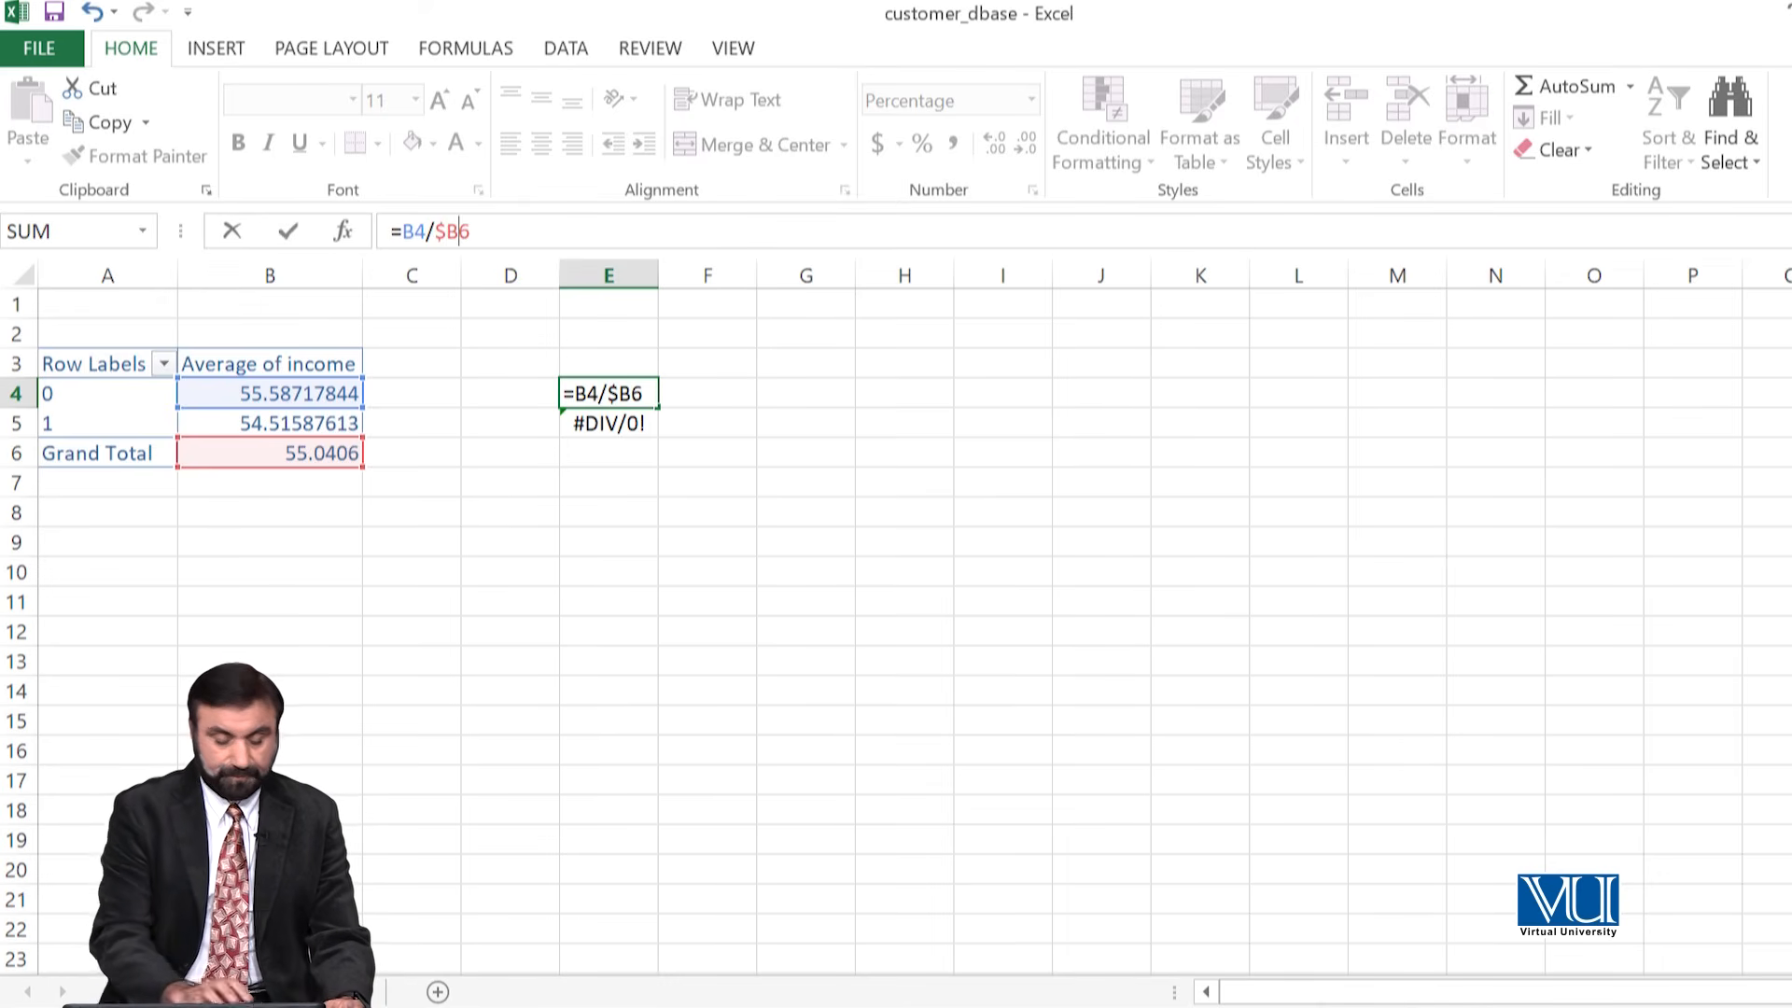
key(Return)
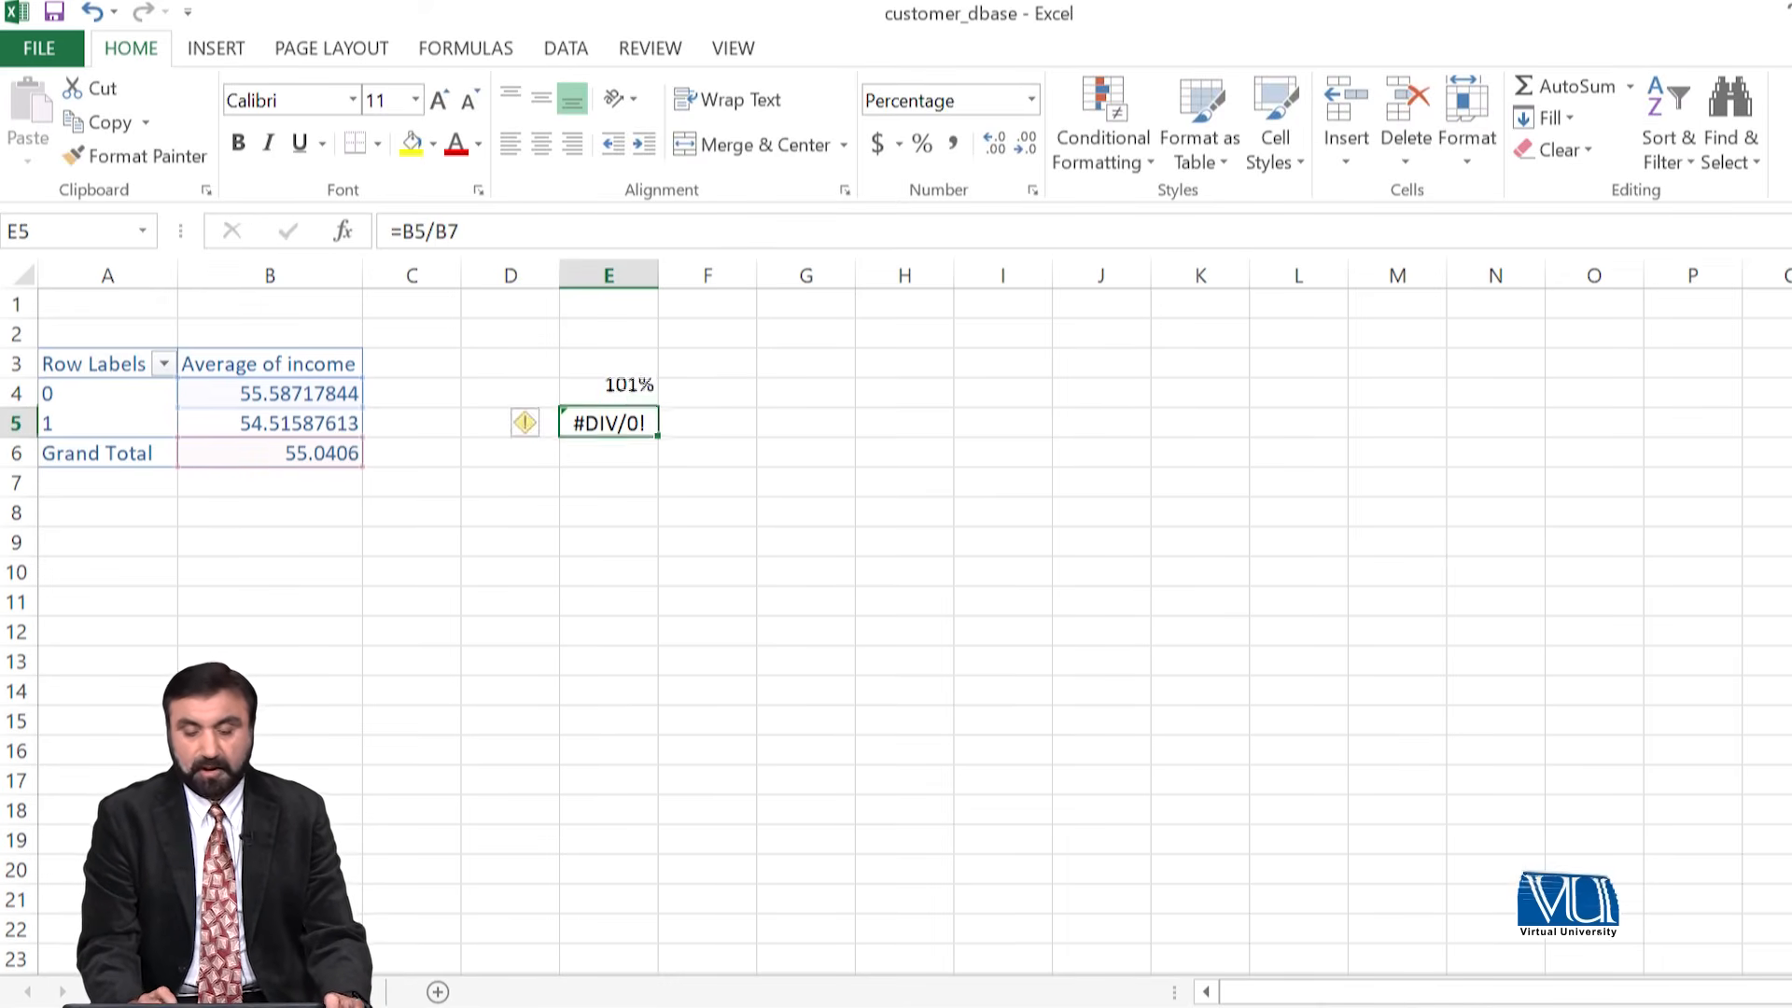
Step: Copy the formula with the absolute reference from E4 into E5
key(Up)
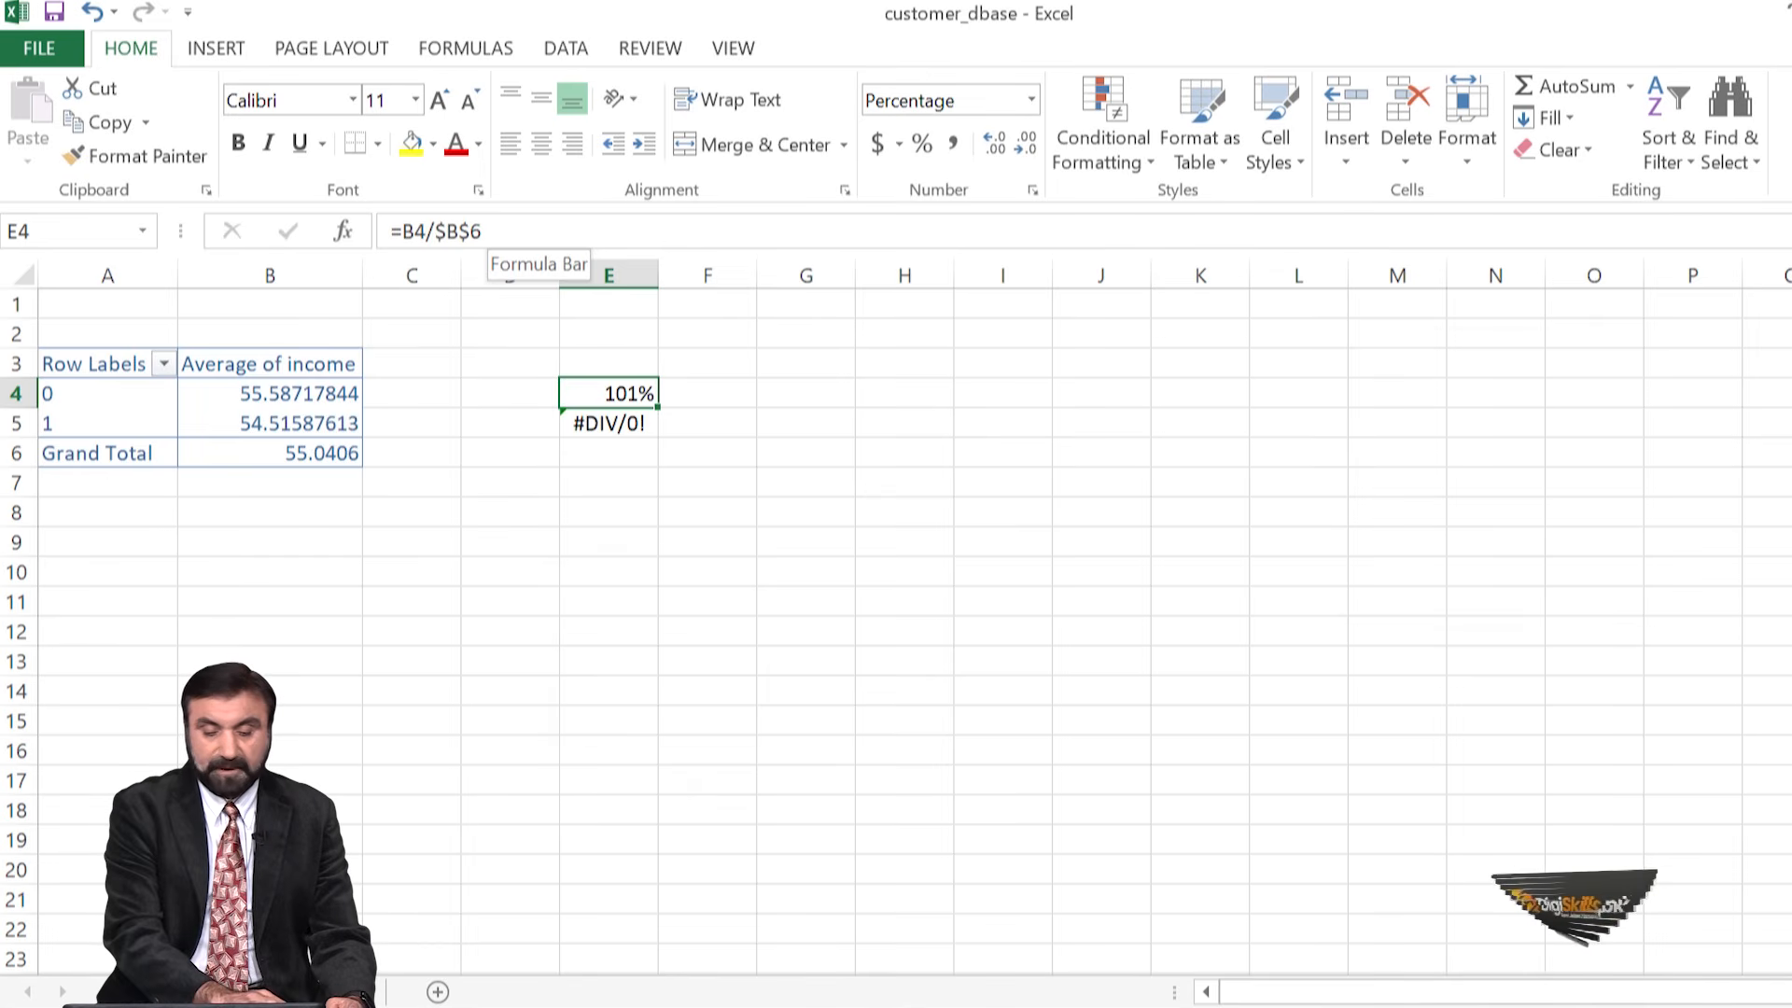
key(ctrl+c)
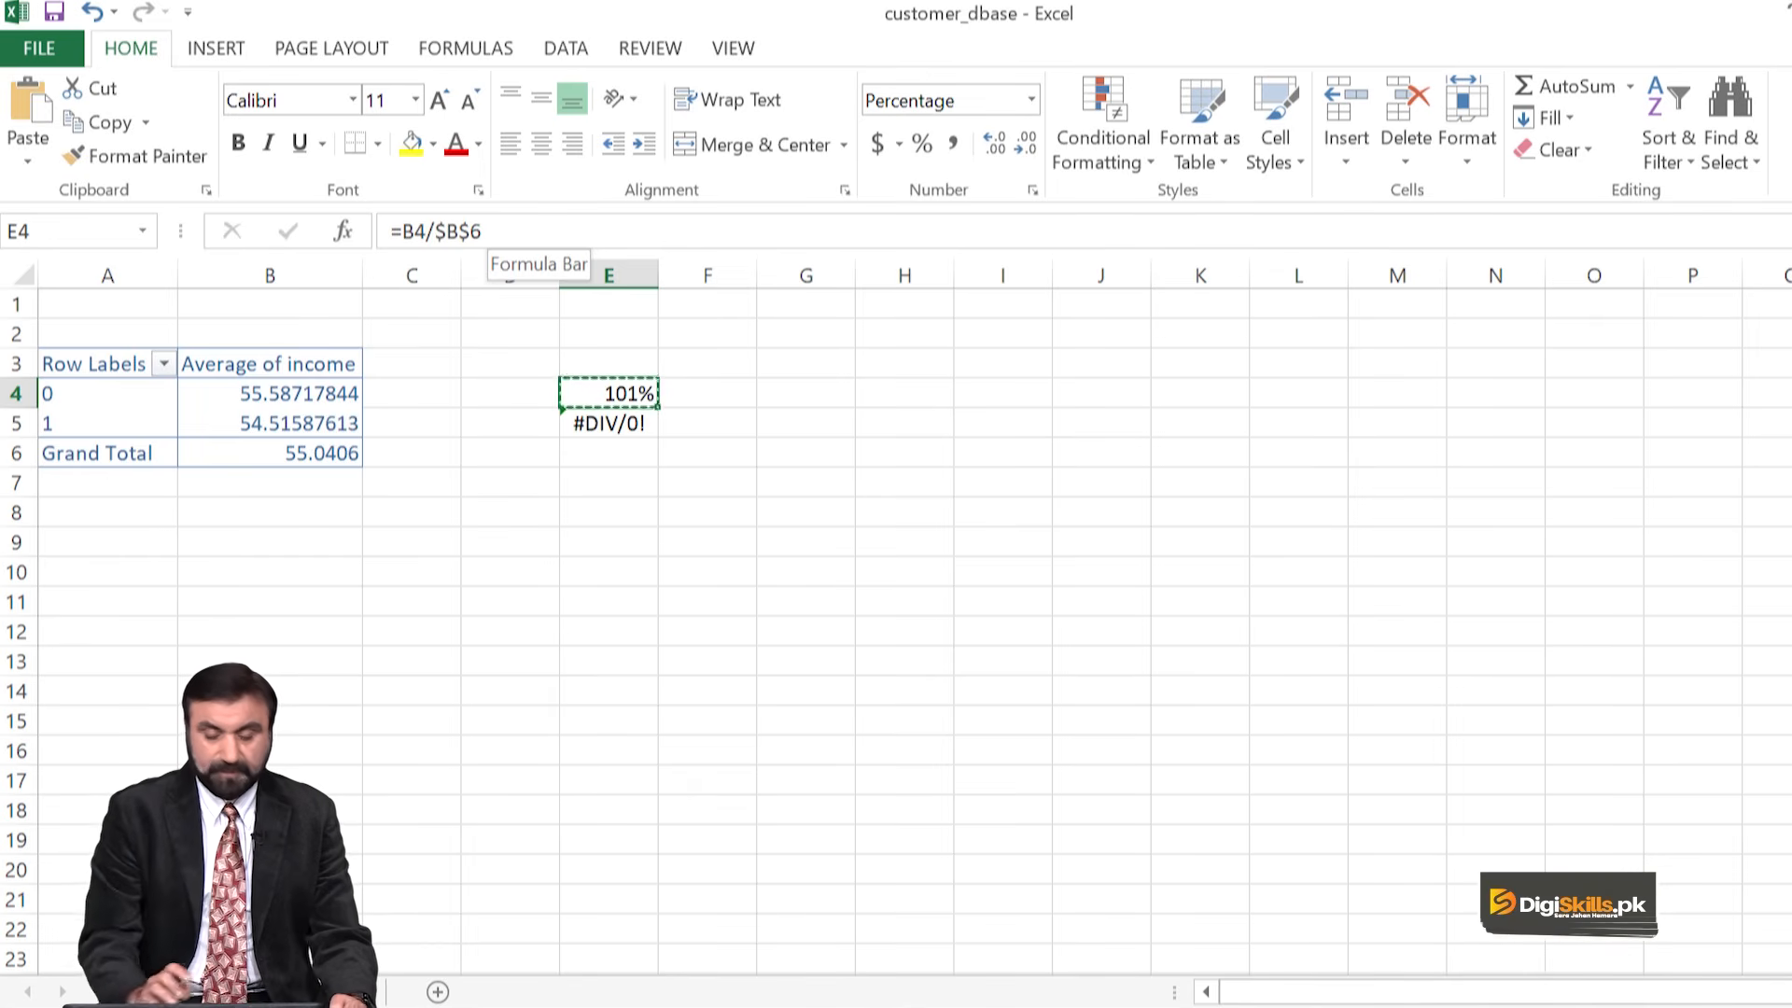
key(Down)
key(ctrl+v)
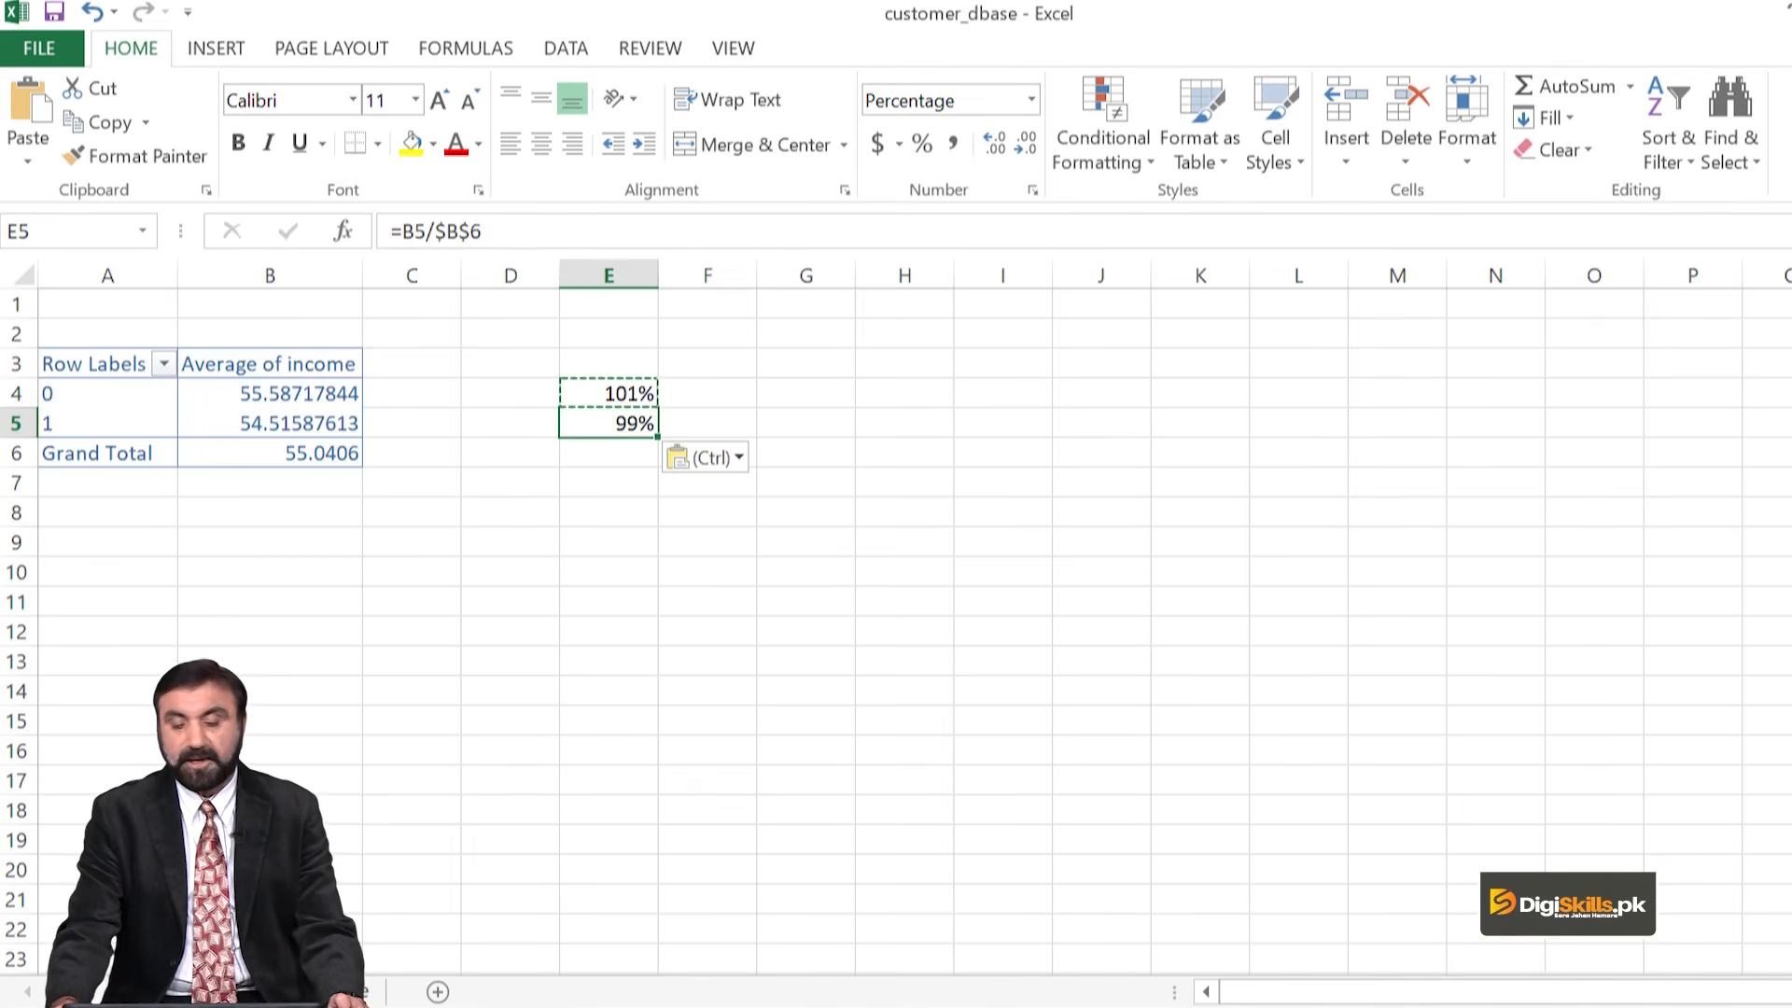